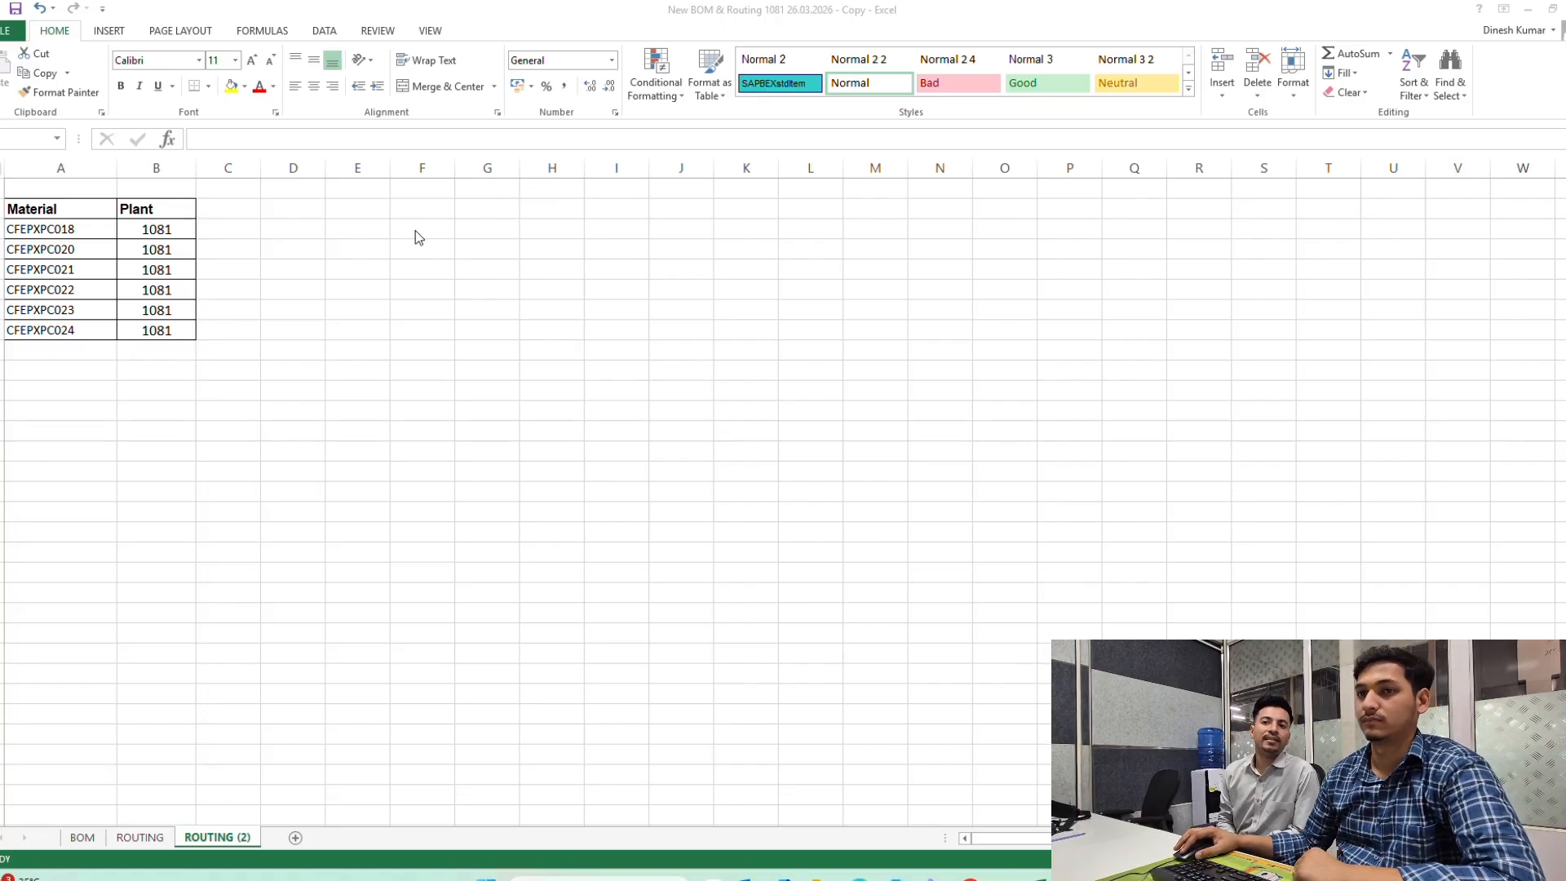
- Copy the material codes CFEPXPC018 through CFEPXPC024 from the Material column of the ROUTING (2) sheet
{"action": "left_click", "coordinate": [75, 232]}
{"action": "left_click", "coordinate": [75, 230]}
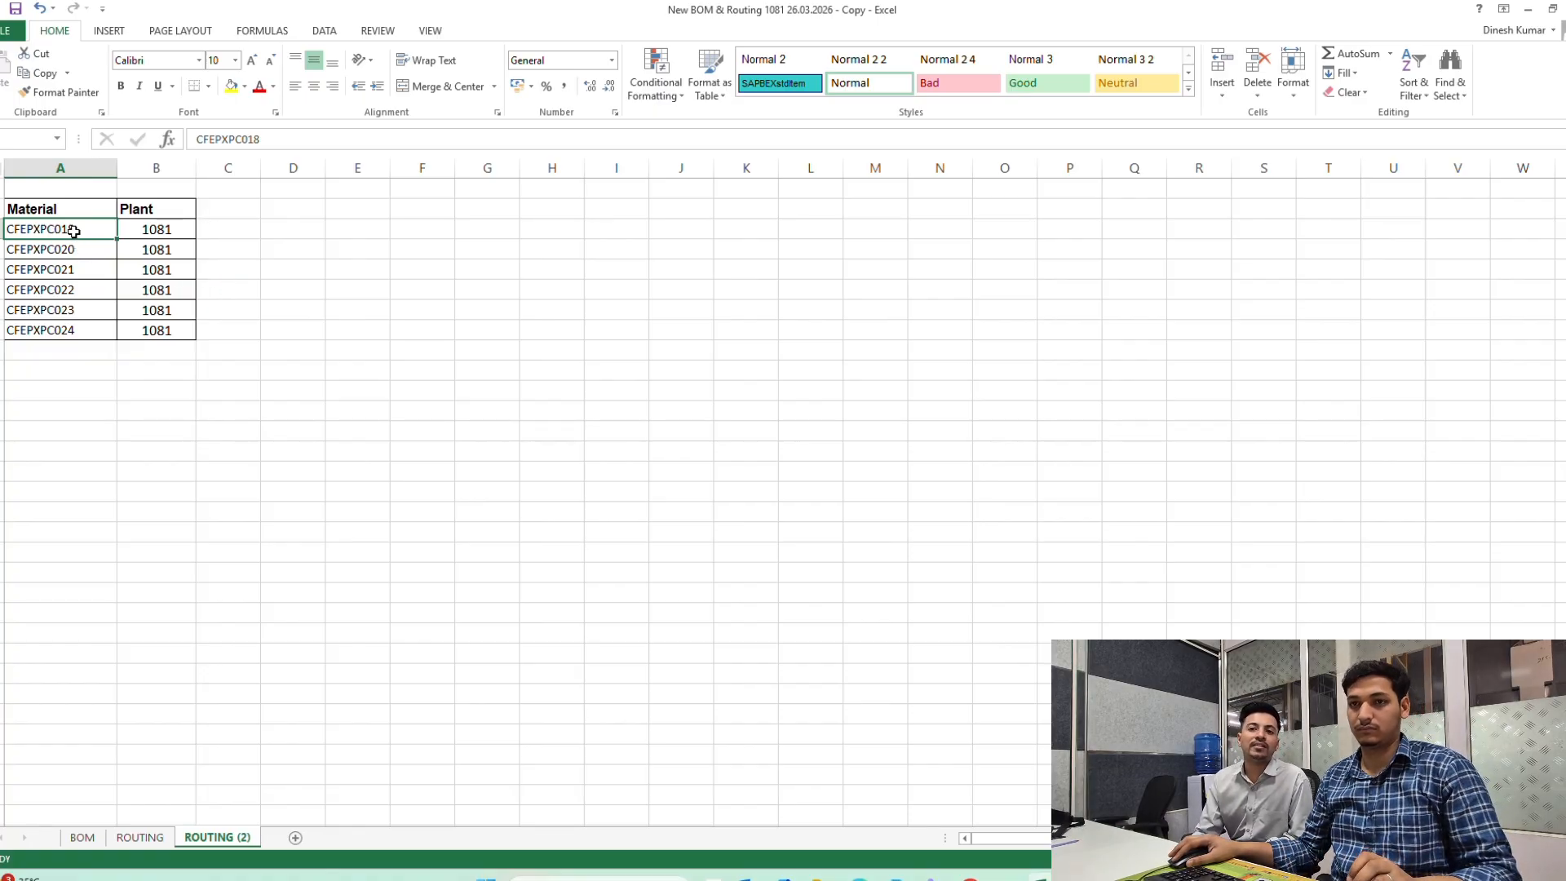
{"action": "left_click_drag", "start_coordinate": [74, 231], "coordinate": [77, 349]}
{"action": "key", "text": "ctrl+c"}
- Switch to SAP Easy Access and open the Materials List with transaction mm60
{"action": "key", "text": "alt+Tab"}
{"action": "key", "text": "Tab"}
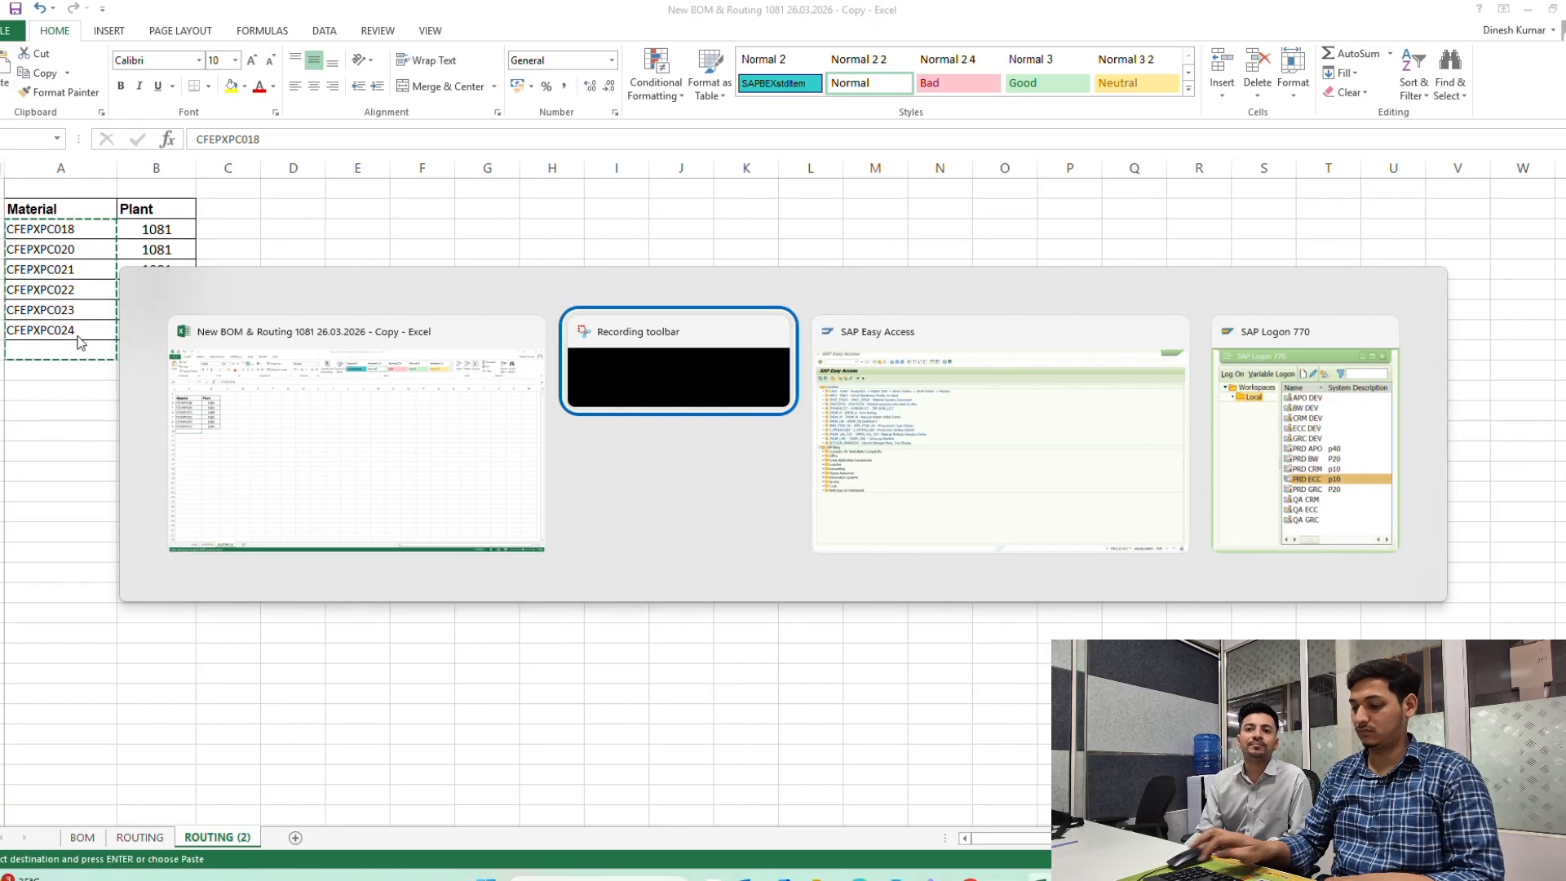
{"action": "type", "text": "mm60"}
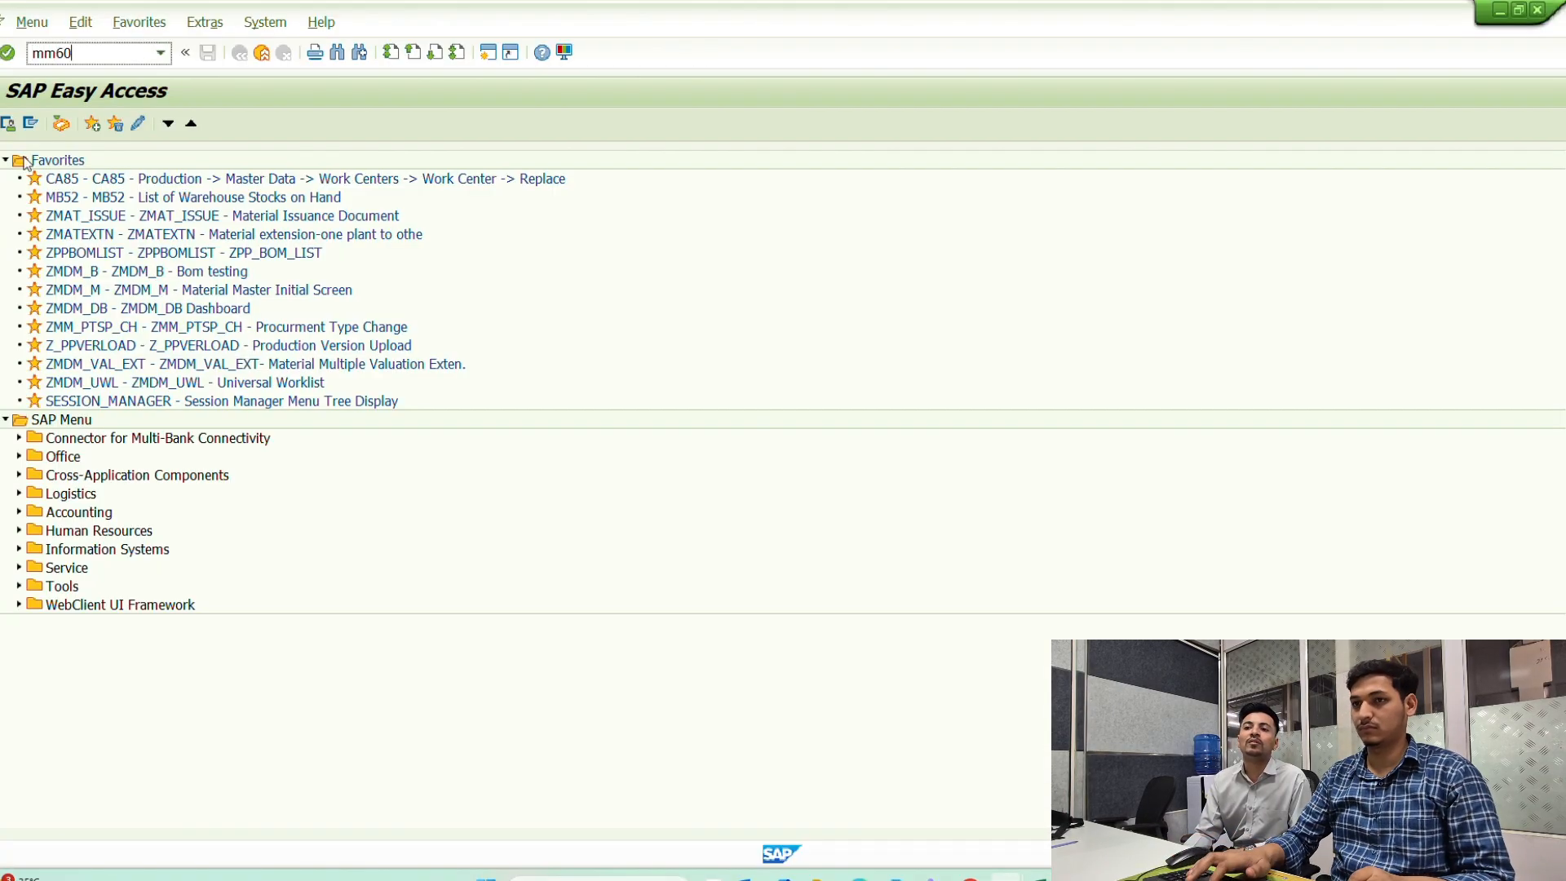
{"action": "key", "text": "Return"}
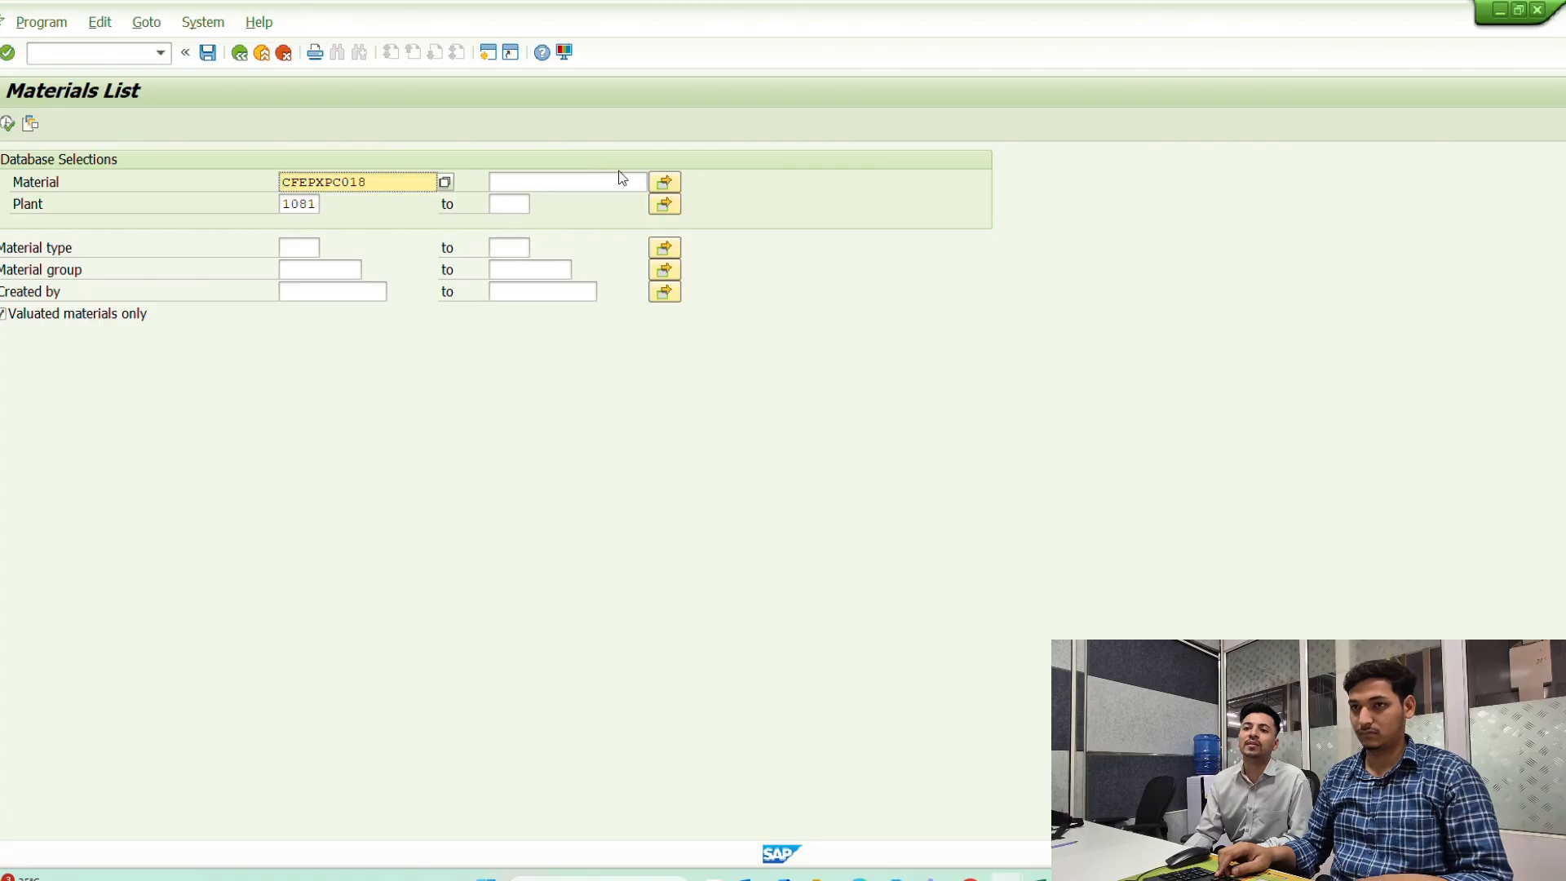
- Clear the prefilled material code from the Material selection, keeping plant 1081
{"action": "key", "text": "Right"}
{"action": "key", "text": "Right"}
{"action": "key", "text": "Right"}
{"action": "key", "text": "Right"}
{"action": "key", "text": "Right"}
{"action": "key", "text": "Right"}
{"action": "key", "text": "Right"}
{"action": "key", "text": "Right"}
{"action": "key", "text": "Right"}
{"action": "key", "text": "Right"}
{"action": "key", "text": "Right"}
{"action": "key", "text": "Right"}
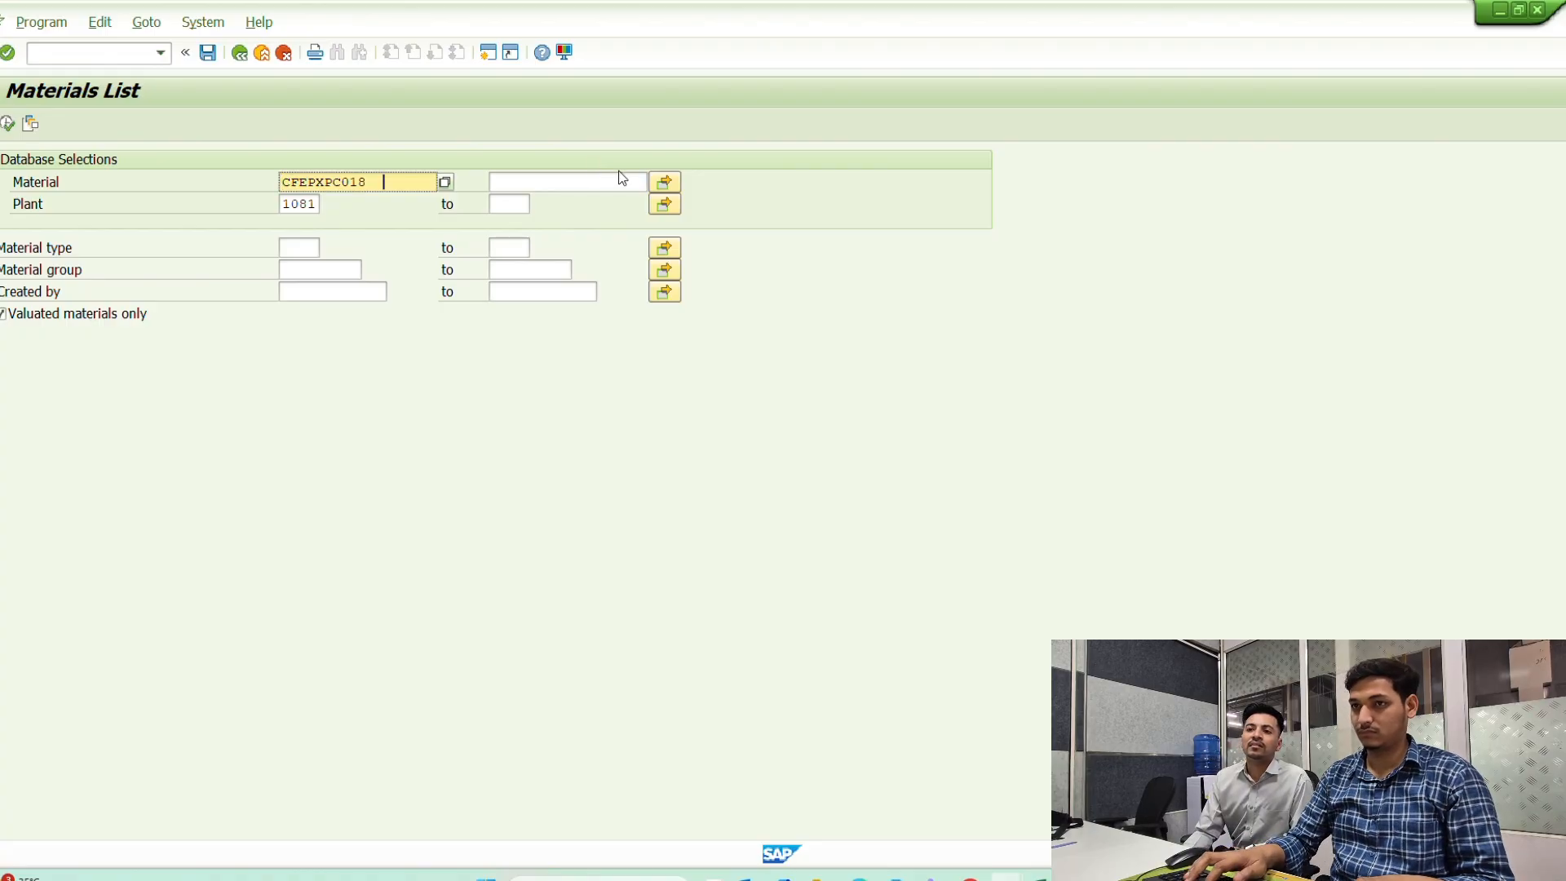
{"action": "key", "text": "shift+Home"}
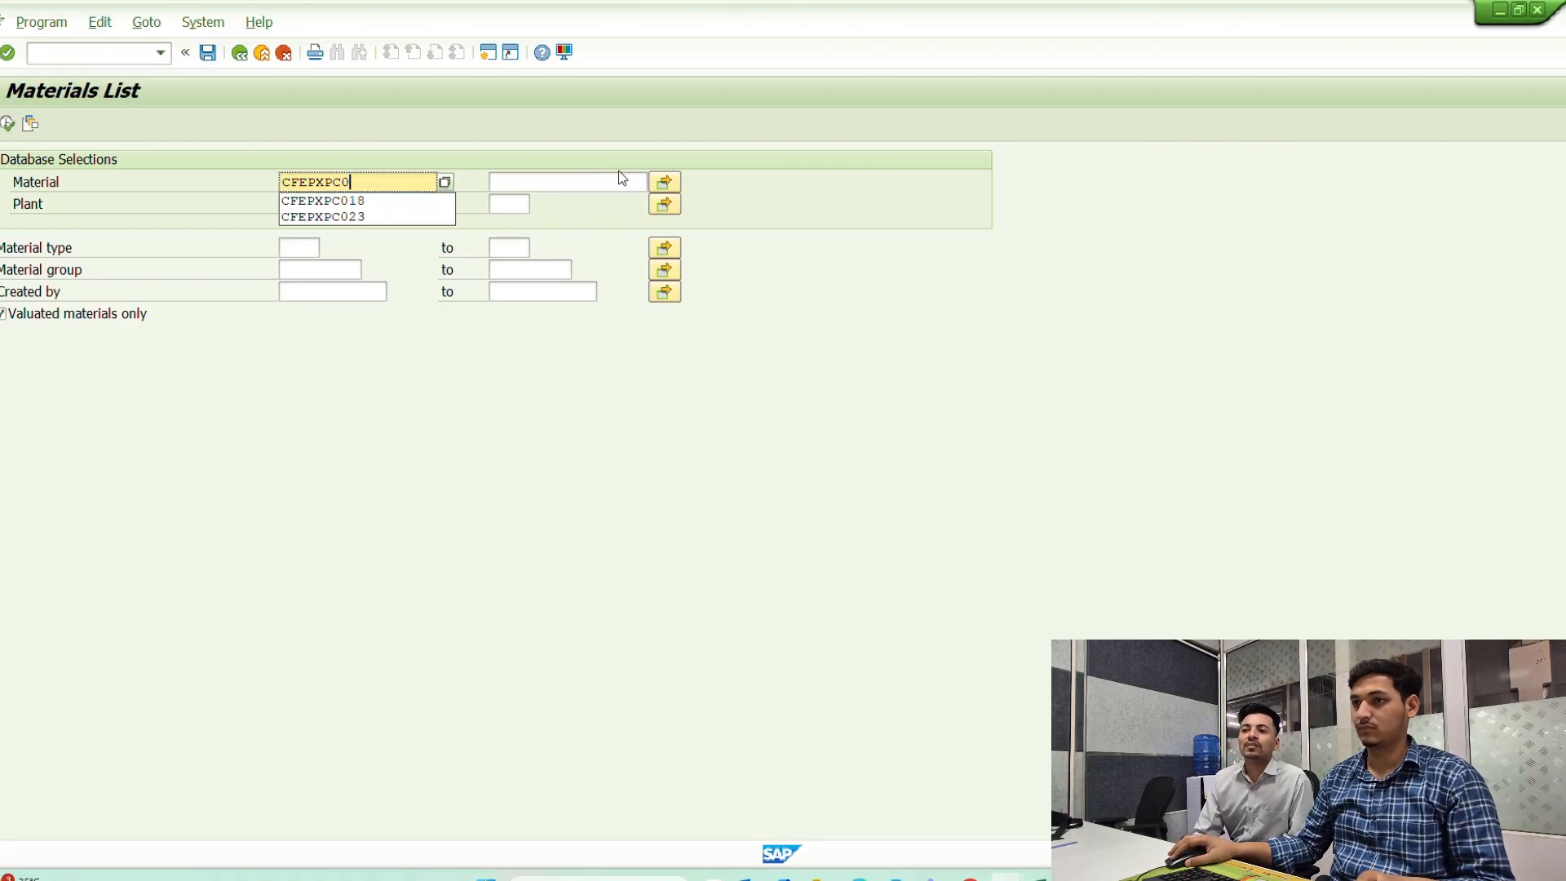
{"action": "key", "text": "BackSpace"}
- Paste the copied codes as multiple single values for Material and run the Materials List for plant 1081
{"action": "left_click", "coordinate": [665, 181]}
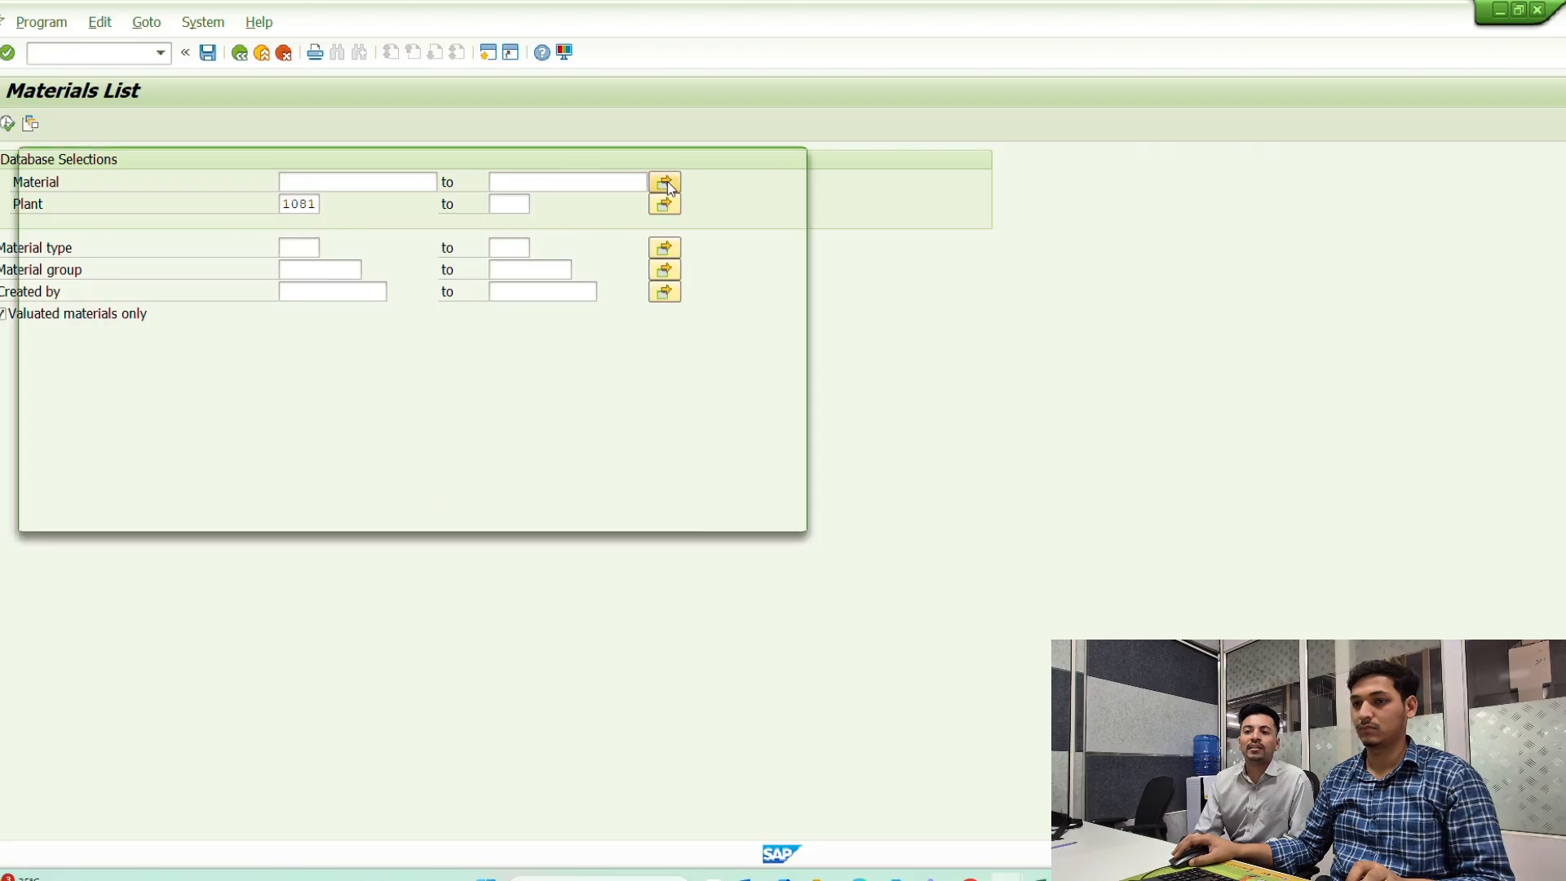
{"action": "left_click", "coordinate": [766, 513]}
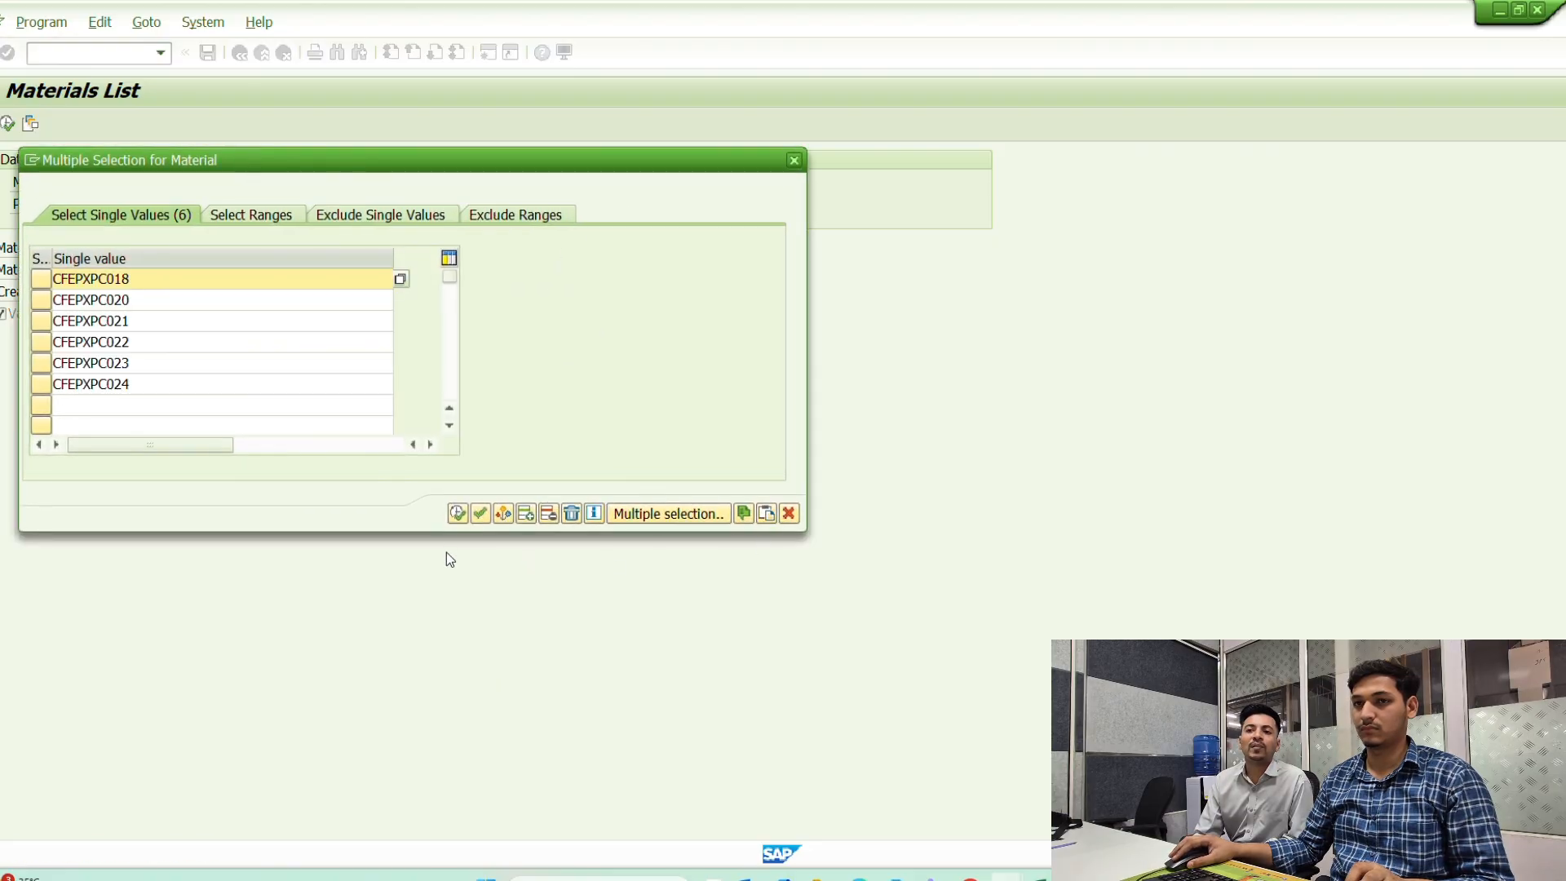
{"action": "left_click", "coordinate": [481, 513]}
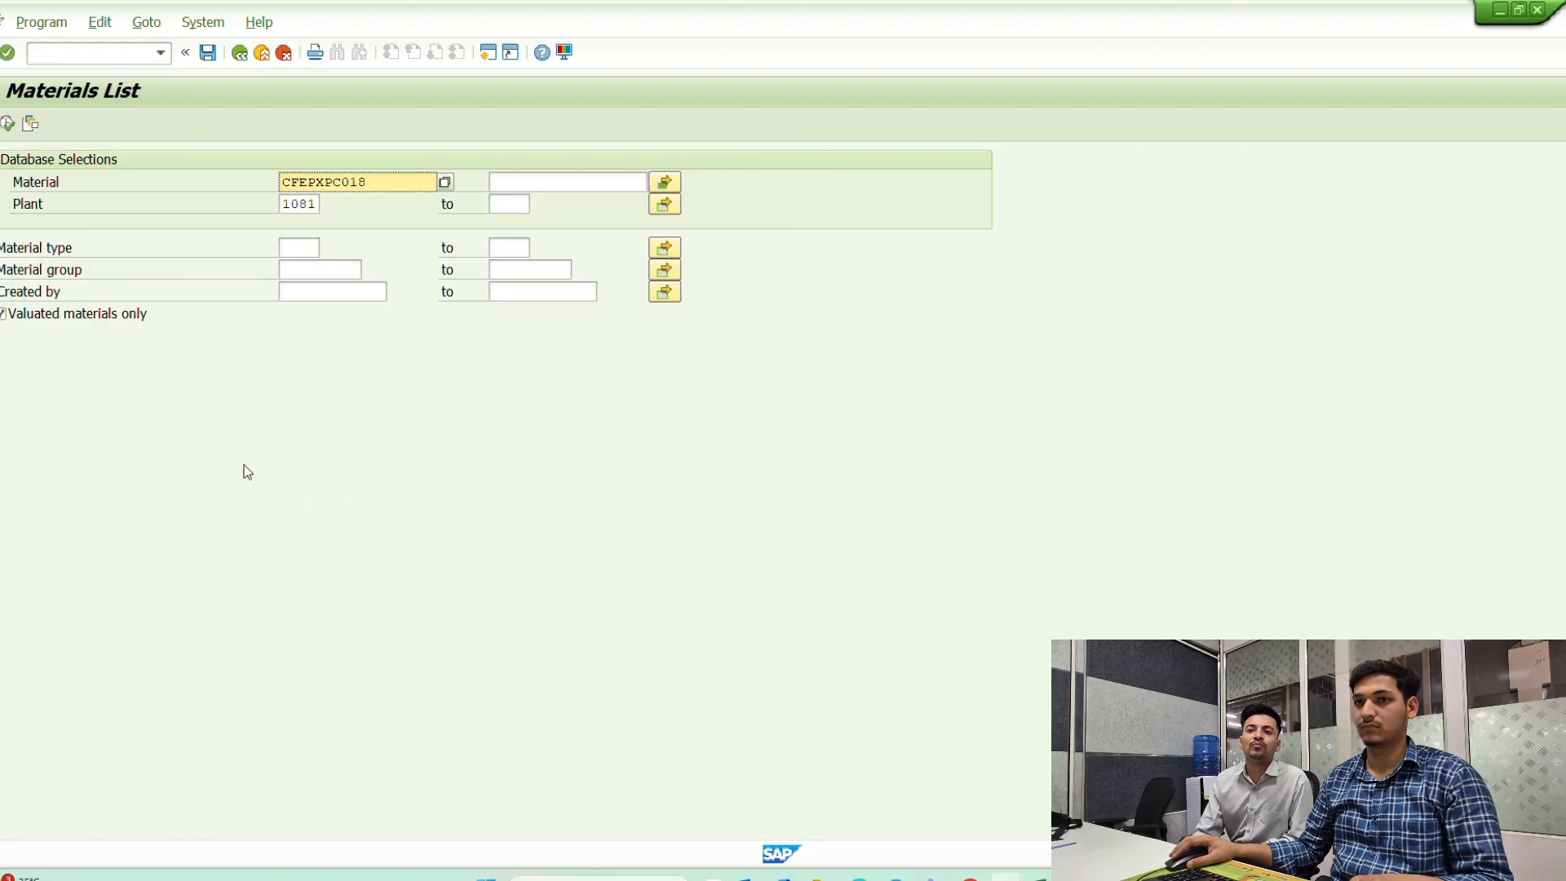
{"action": "left_click", "coordinate": [8, 123]}
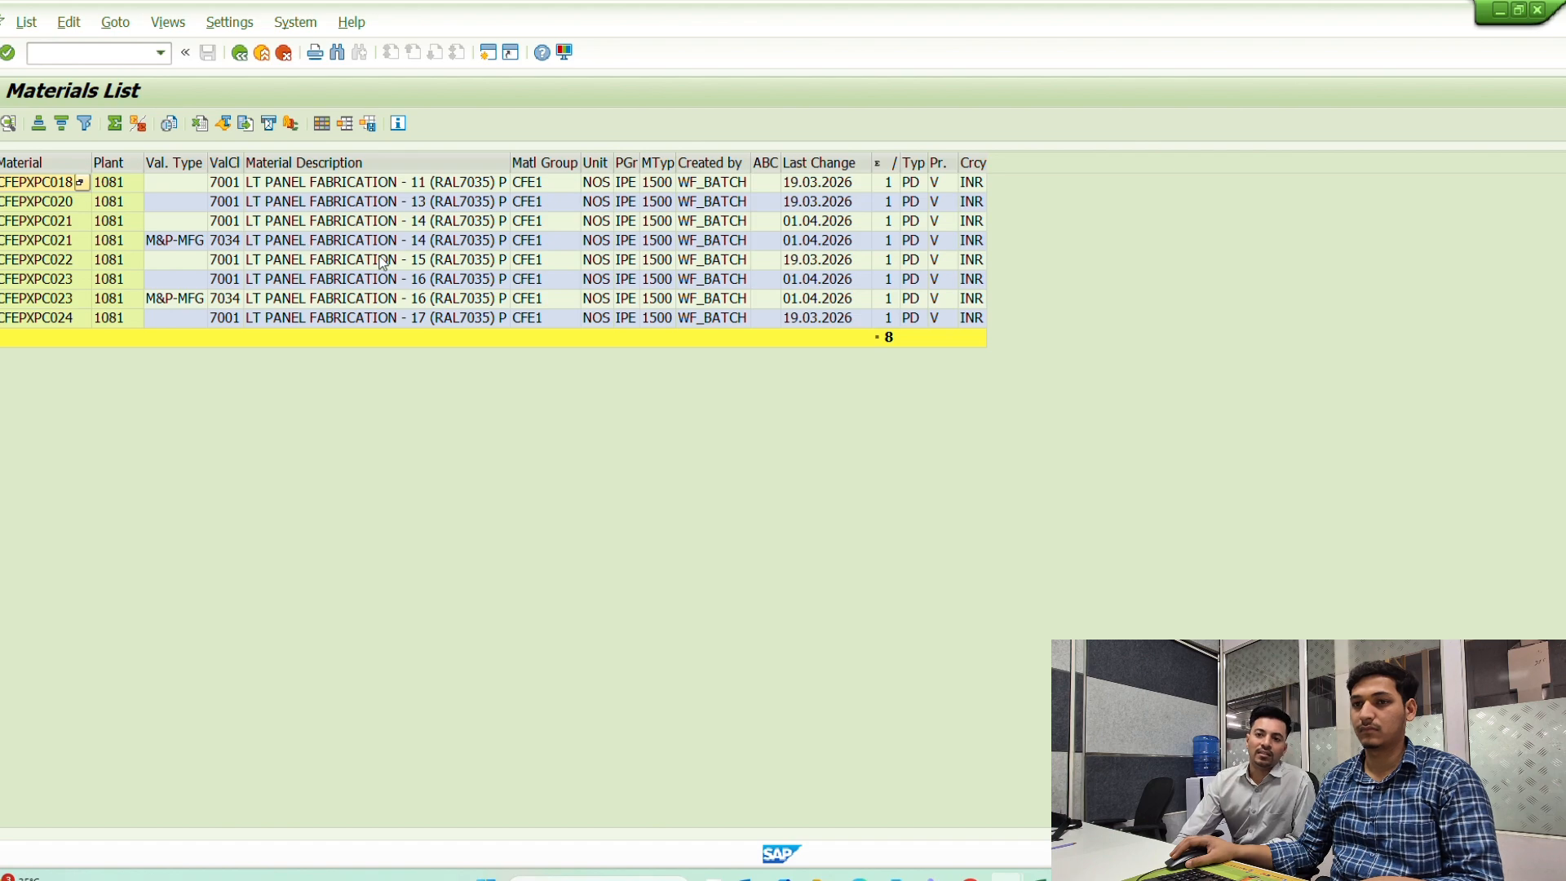
- Compare the Materials List with the codes in the Excel sheet and check the M&P-MFG valuation rows for CFEPXPC021 and CFEPXPC023
{"action": "key", "text": "alt+Tab"}
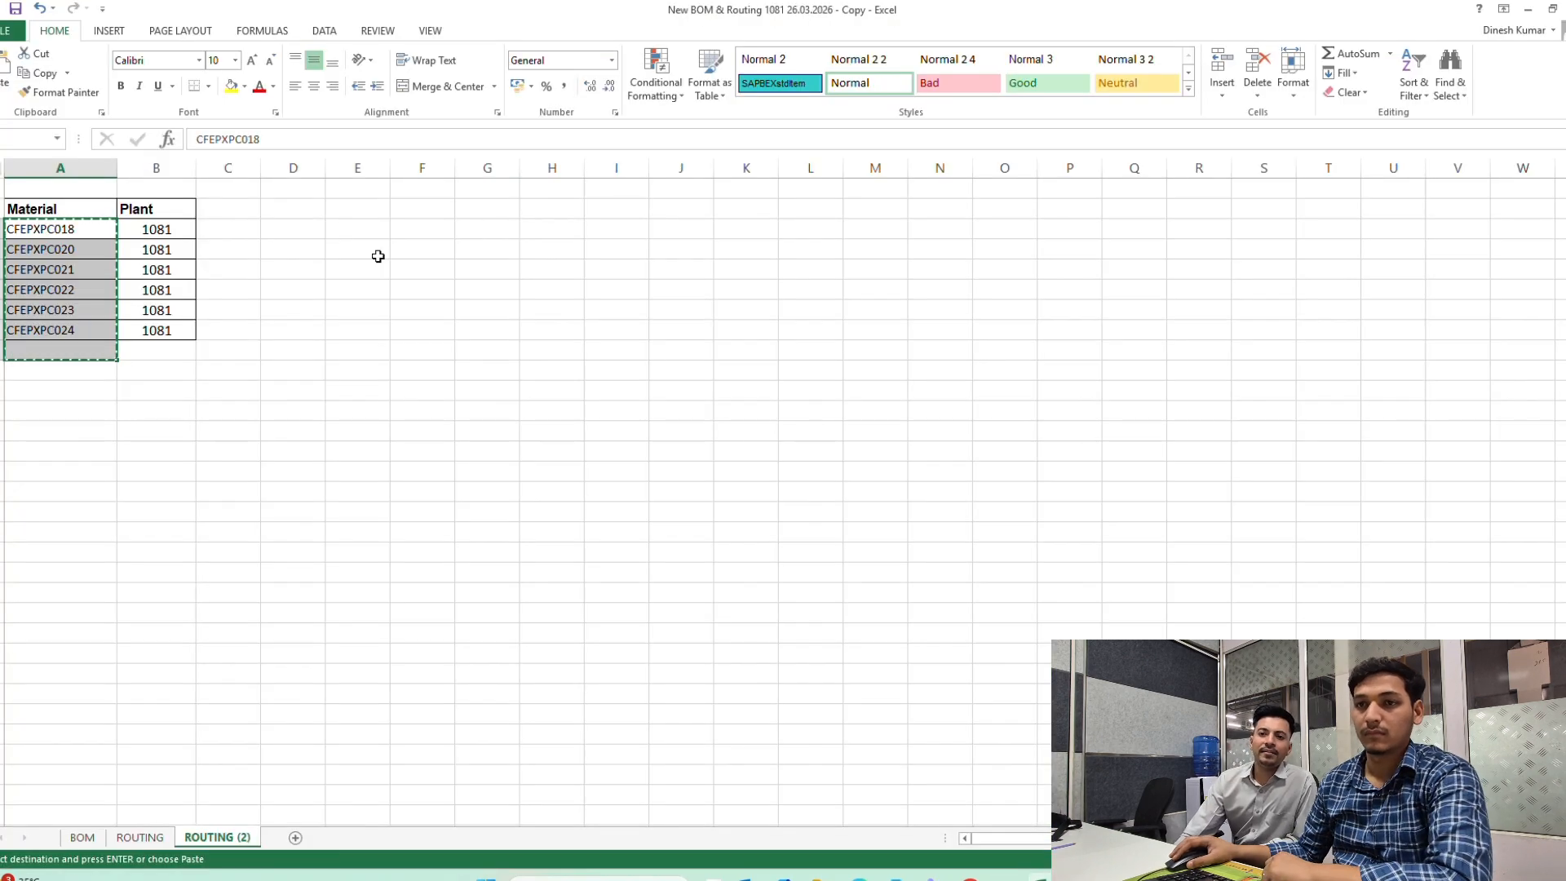
{"action": "key", "text": "alt+Tab"}
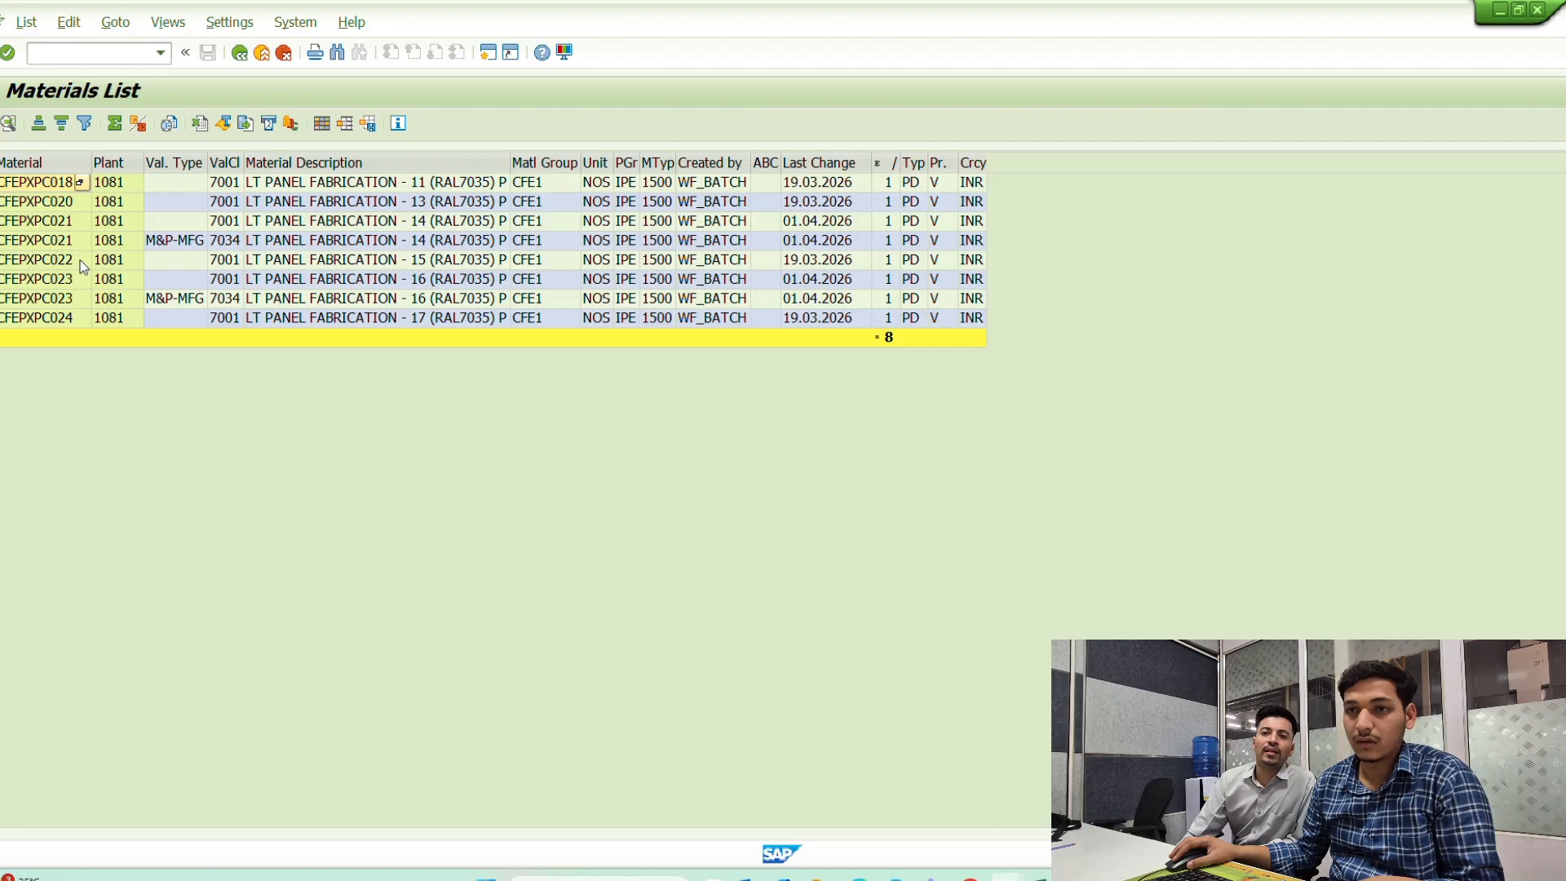
{"action": "key", "text": "alt+Tab"}
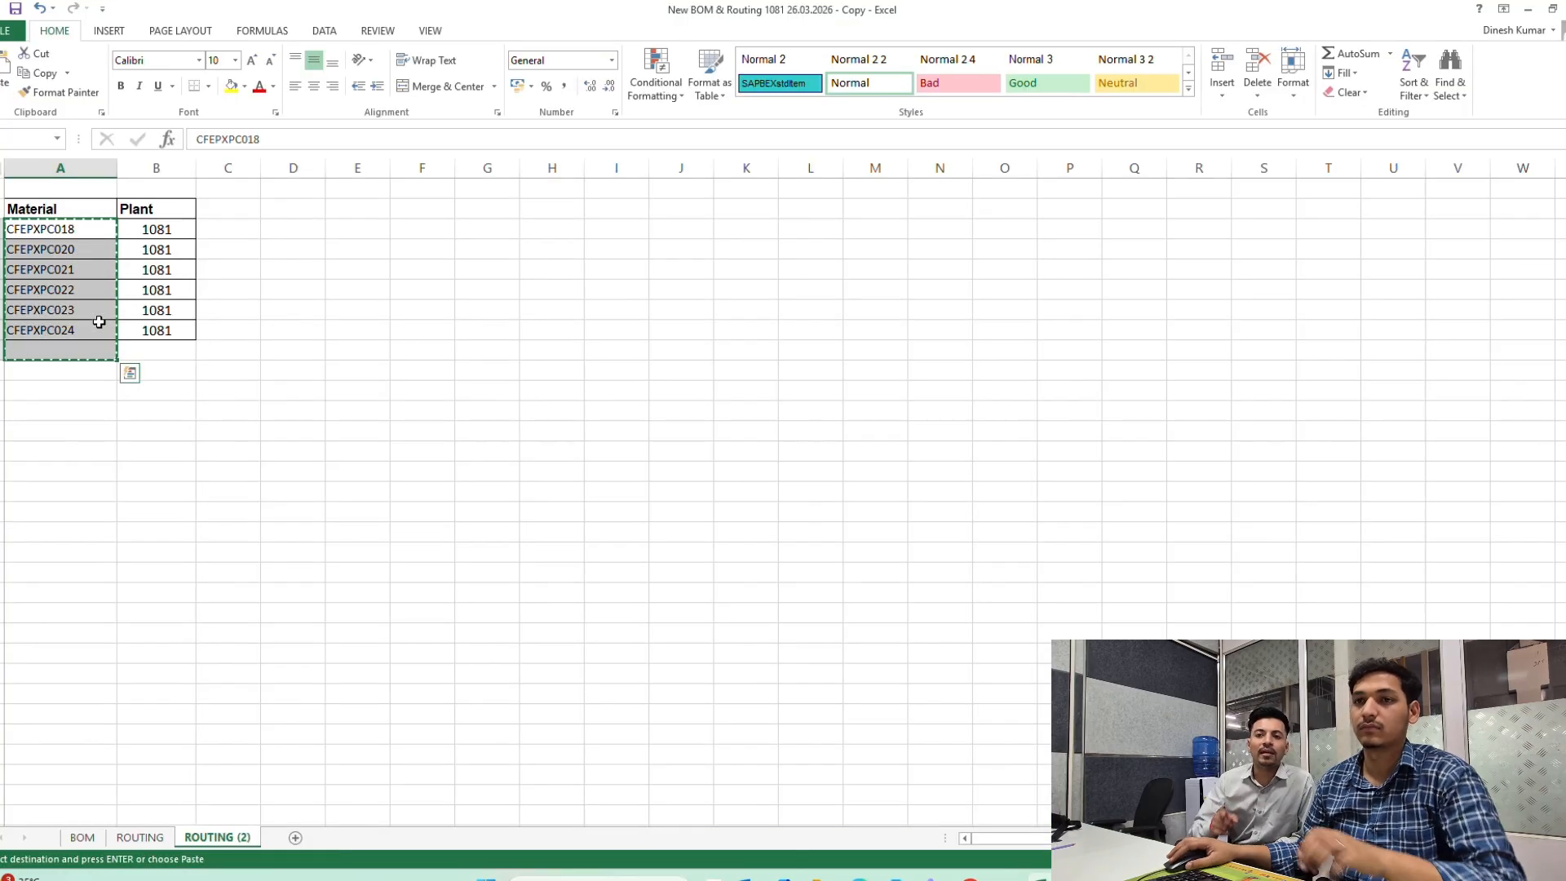
{"action": "key", "text": "alt+Tab"}
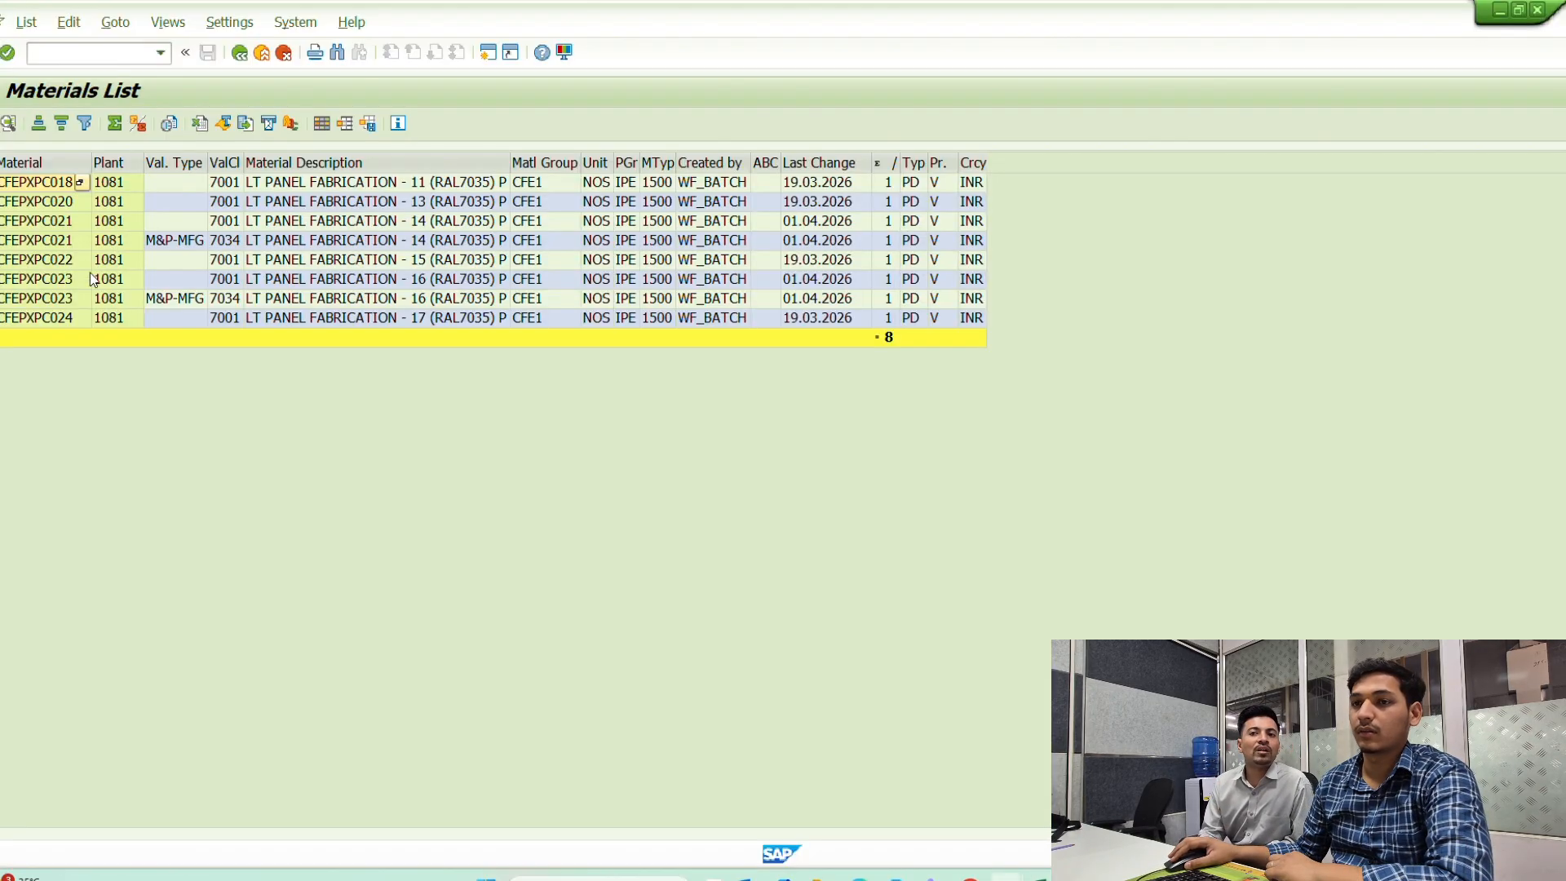
{"action": "left_click", "coordinate": [72, 241]}
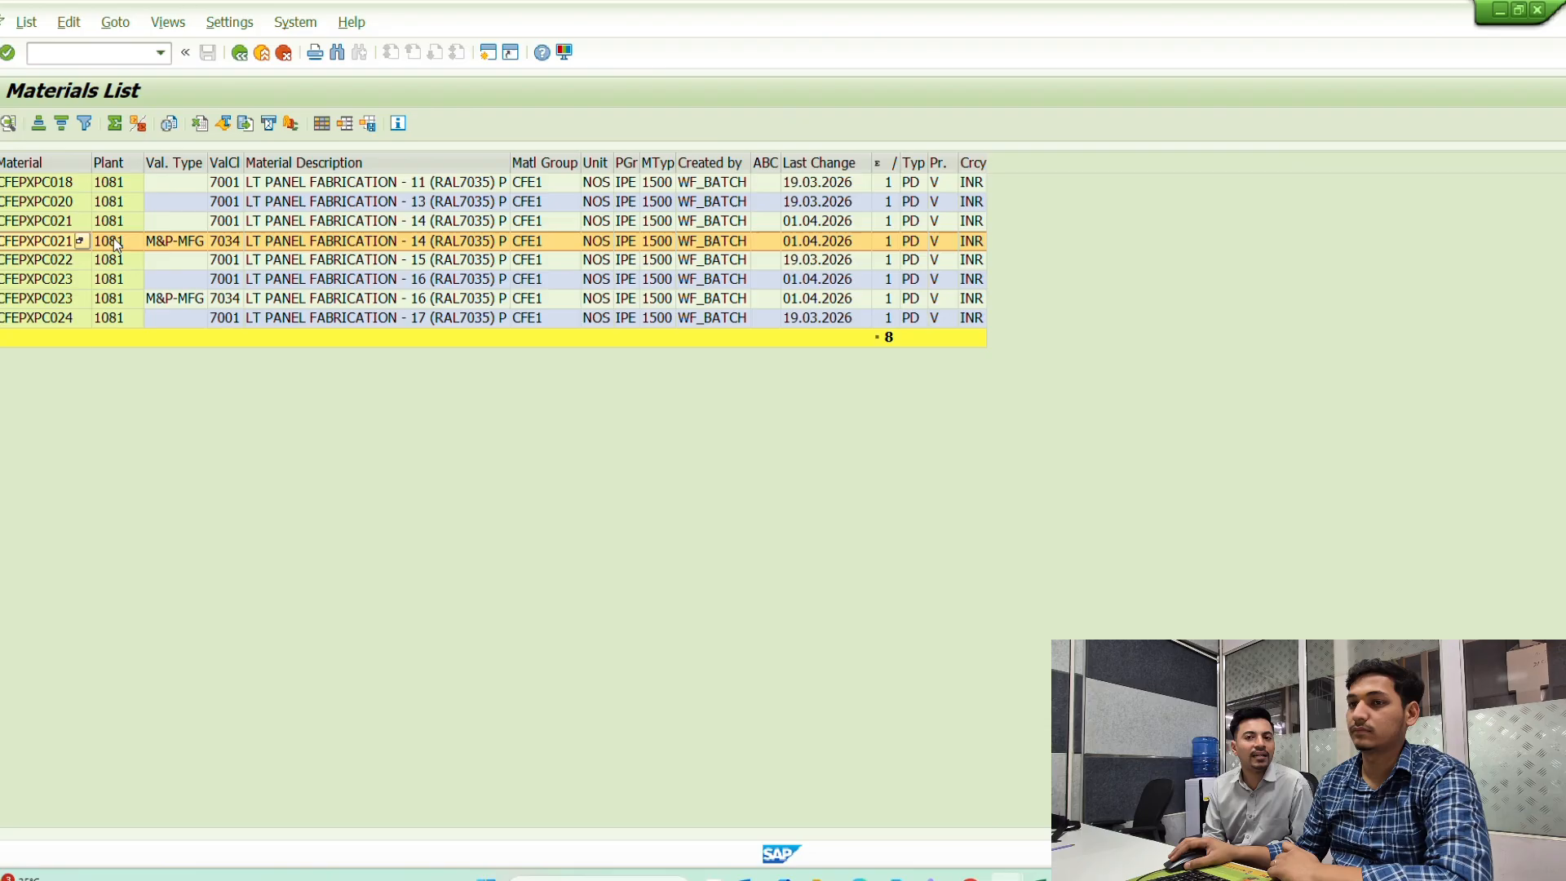
{"action": "left_click", "coordinate": [175, 299]}
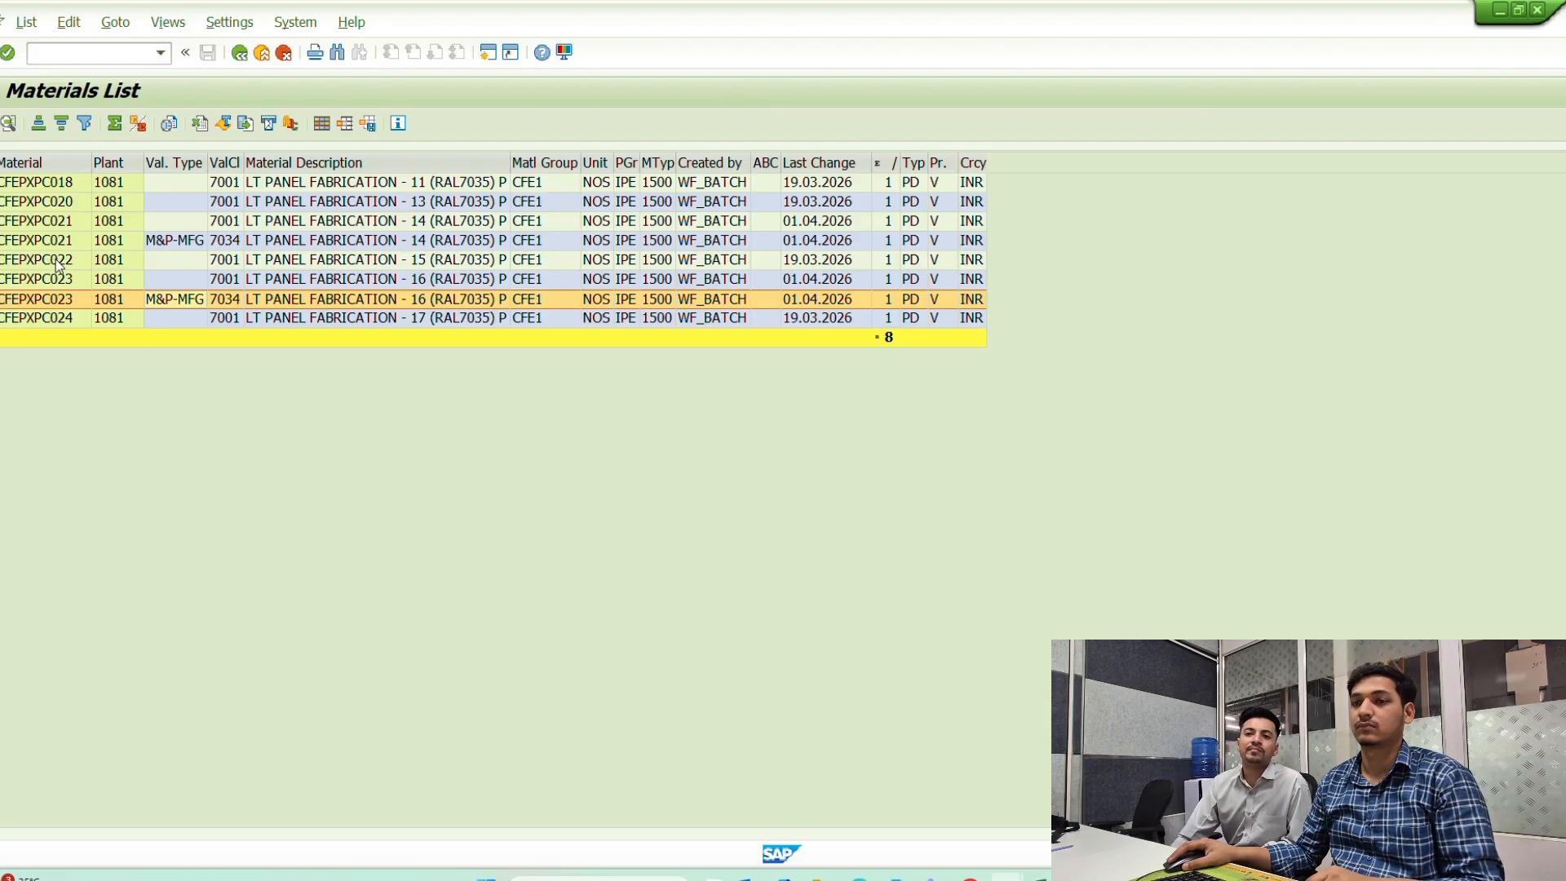
- Switch to the Excel workbook and copy the material code CFEPXPC018
{"action": "key", "text": "alt+Tab"}
{"action": "double_click", "coordinate": [335, 349]}
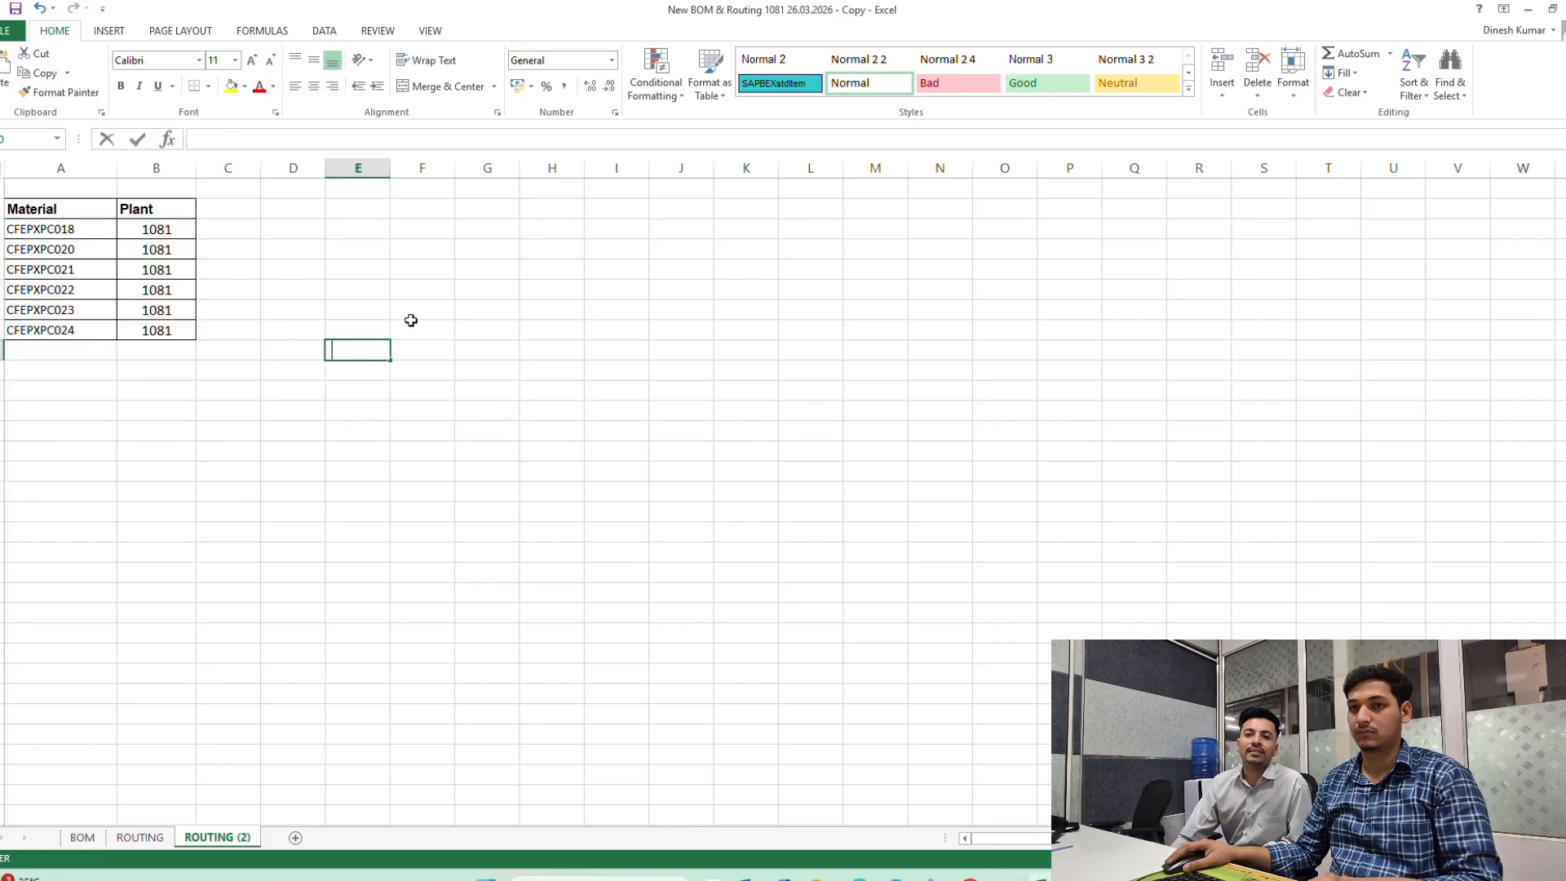
{"action": "left_click_drag", "start_coordinate": [409, 317], "coordinate": [371, 310]}
{"action": "left_click", "coordinate": [81, 234]}
{"action": "key", "text": "ctrl+c"}
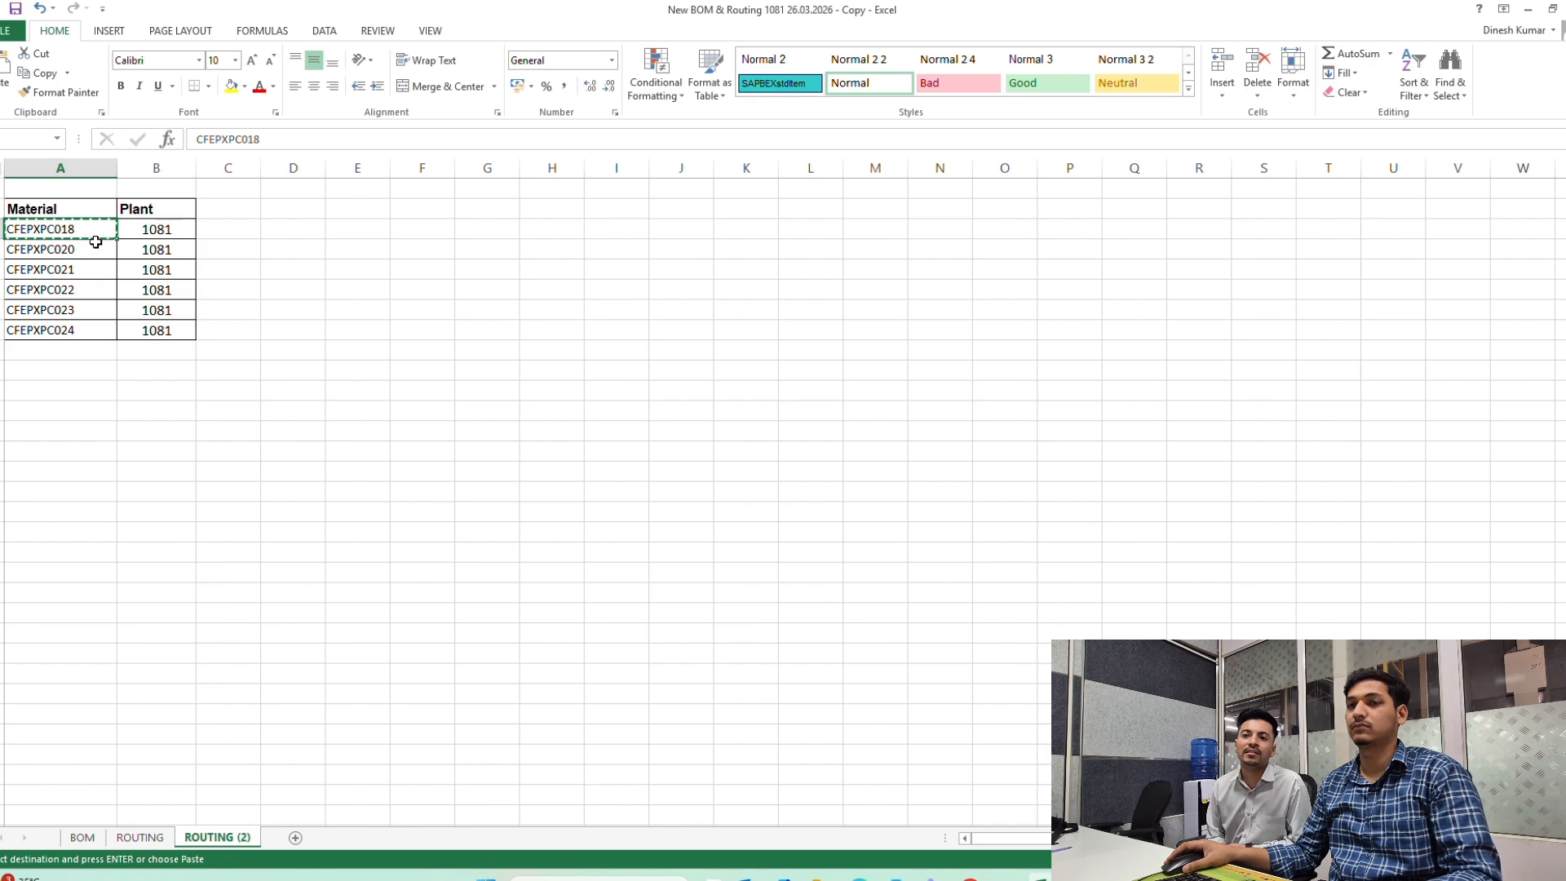
- Switch to SAP, return to the Easy Access screen and open the Planning Master Data report with transaction zit_list
{"action": "key", "text": "alt+Tab"}
{"action": "key", "text": "F3"}
{"action": "key", "text": "F3"}
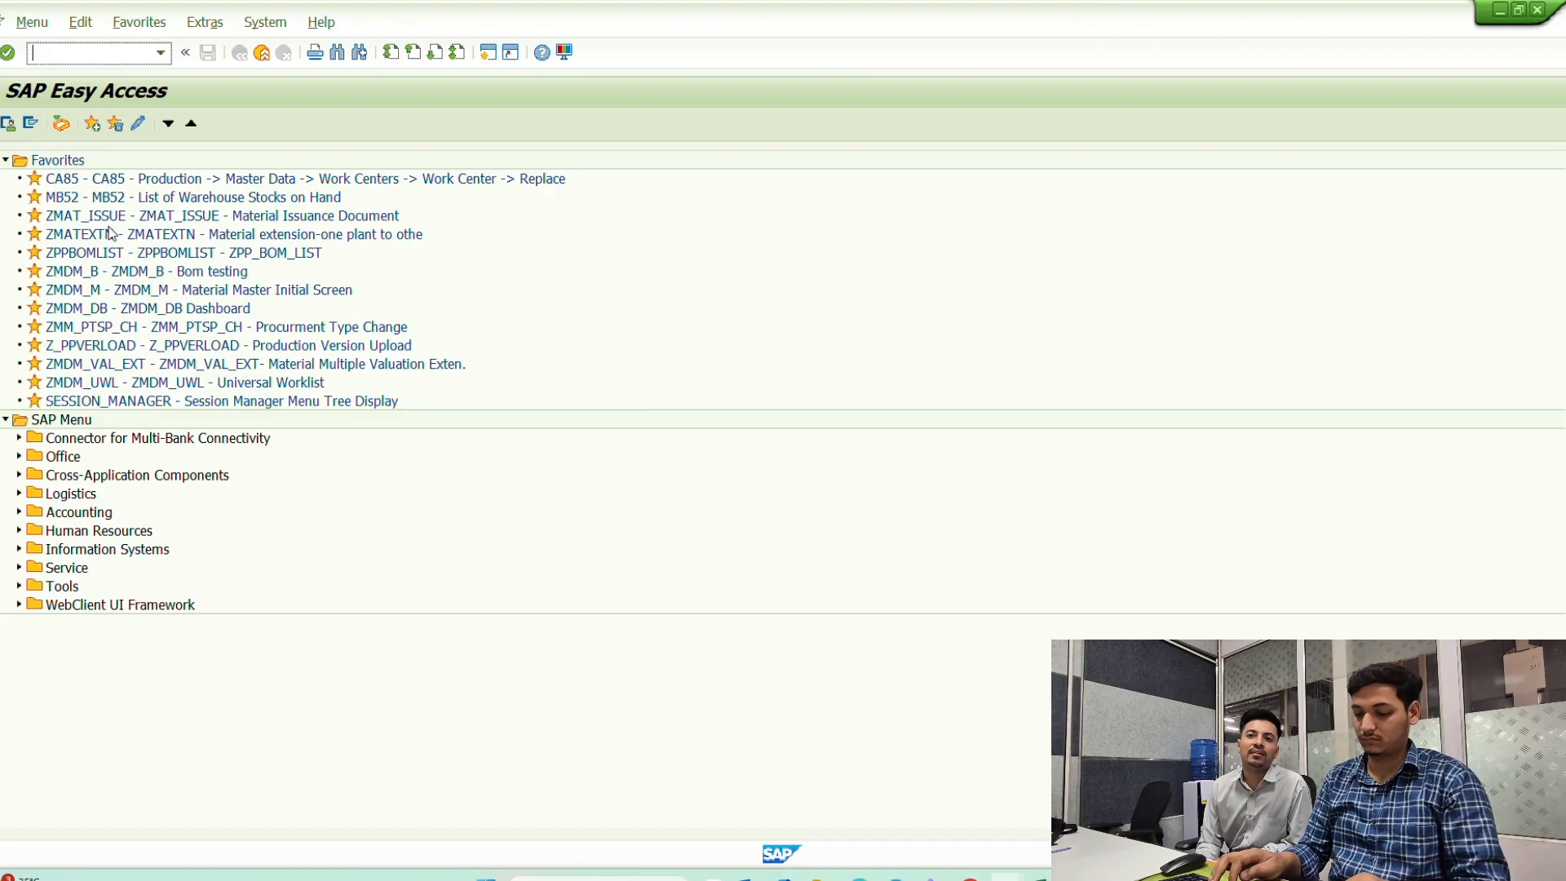
{"action": "type", "text": "zit"}
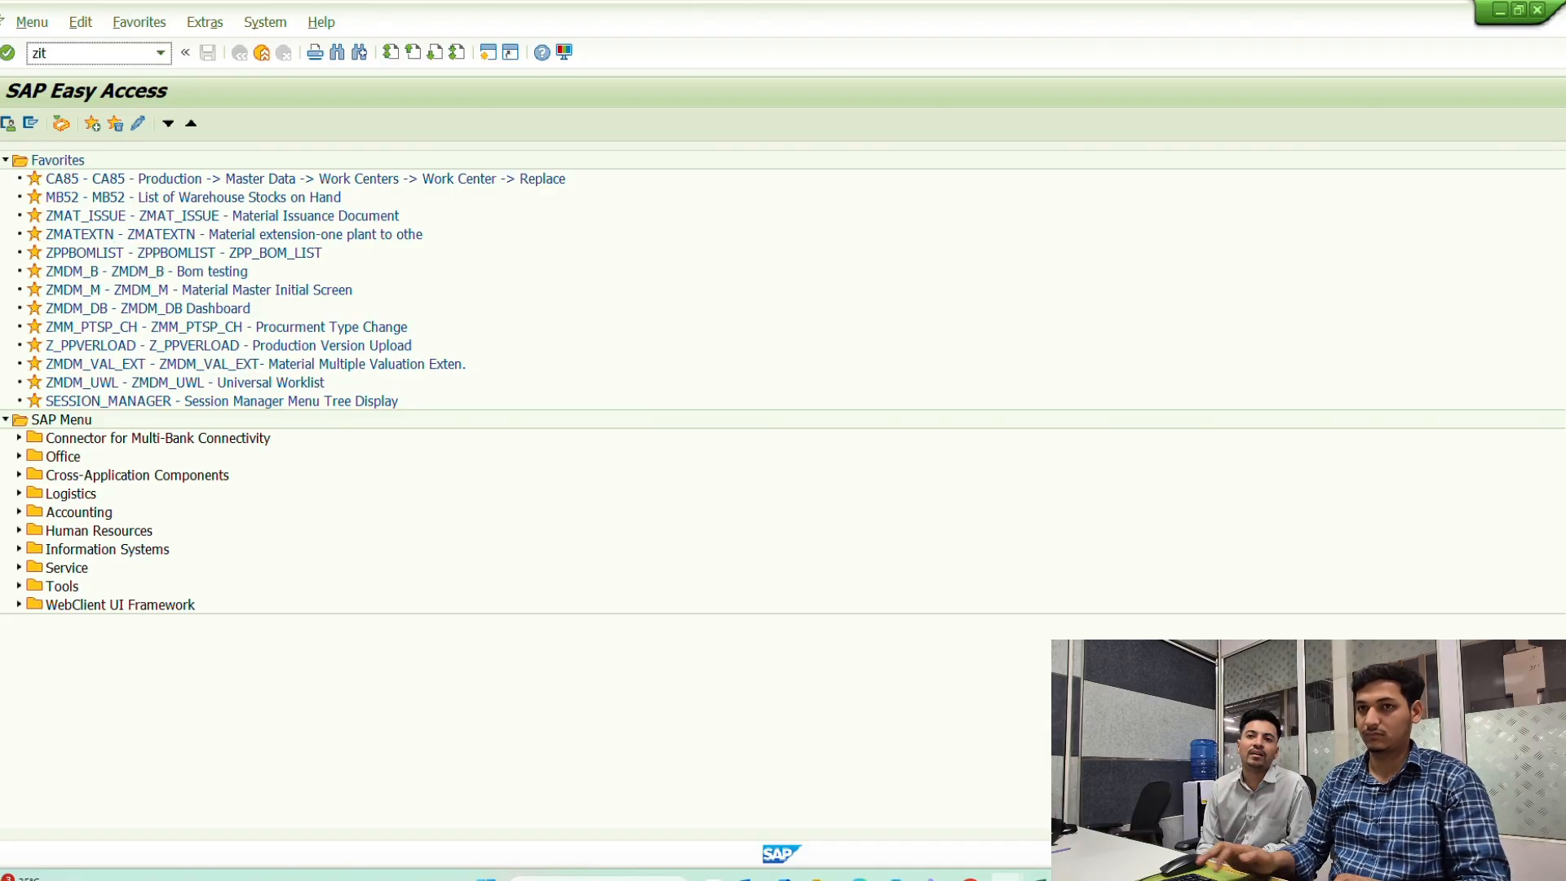
{"action": "type", "text": "_list"}
{"action": "key", "text": "Return"}
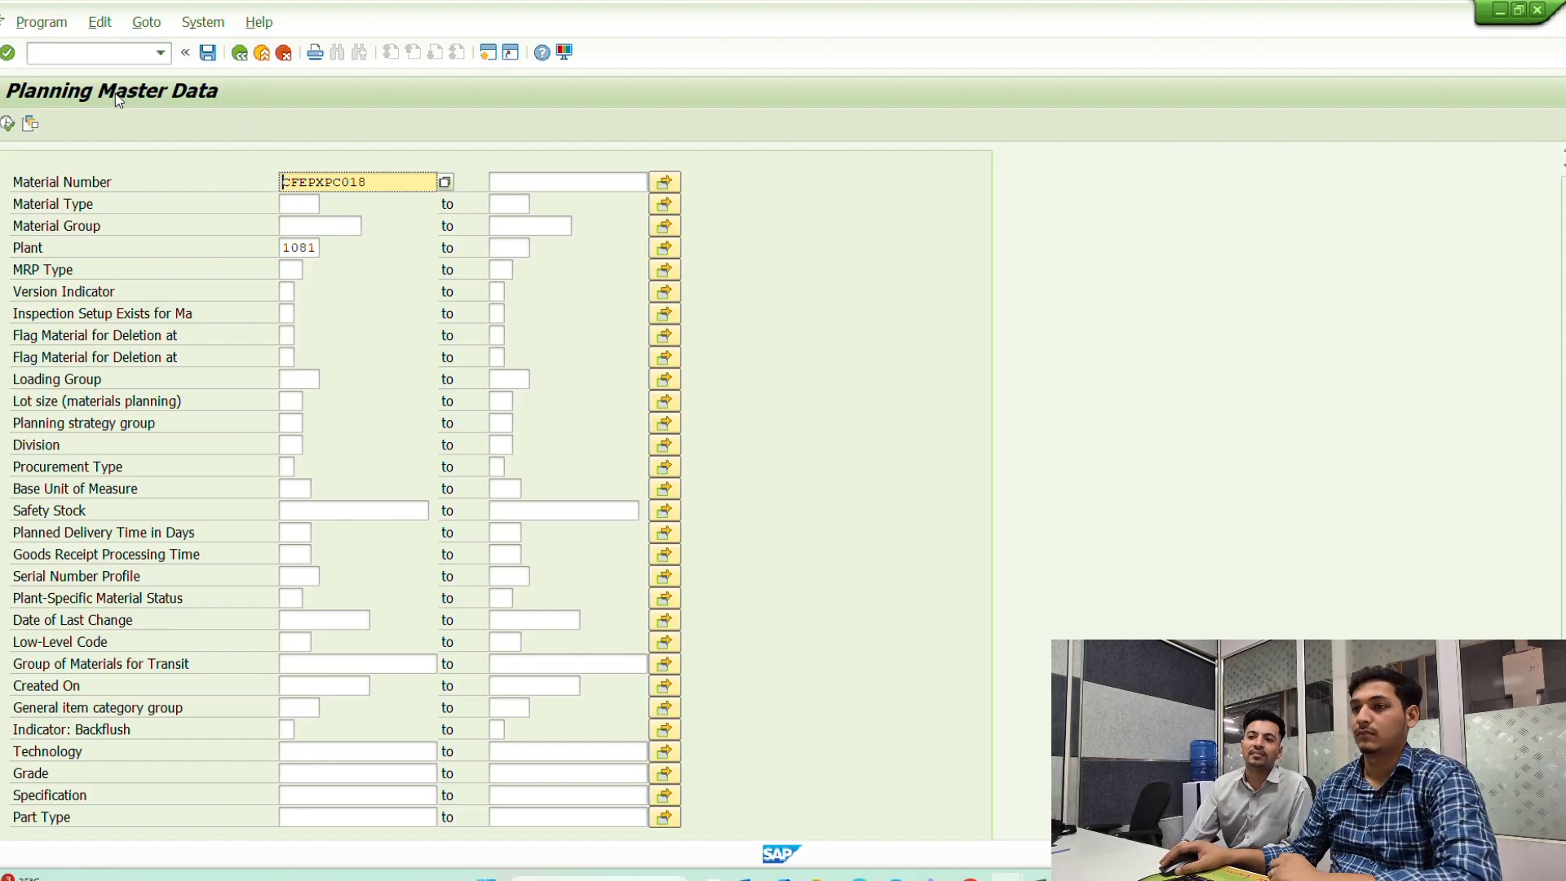
- Run the Planning Master Data report for material CFEPXPC018 in plant 1081 and check its procurement type
{"action": "key", "text": "F8"}
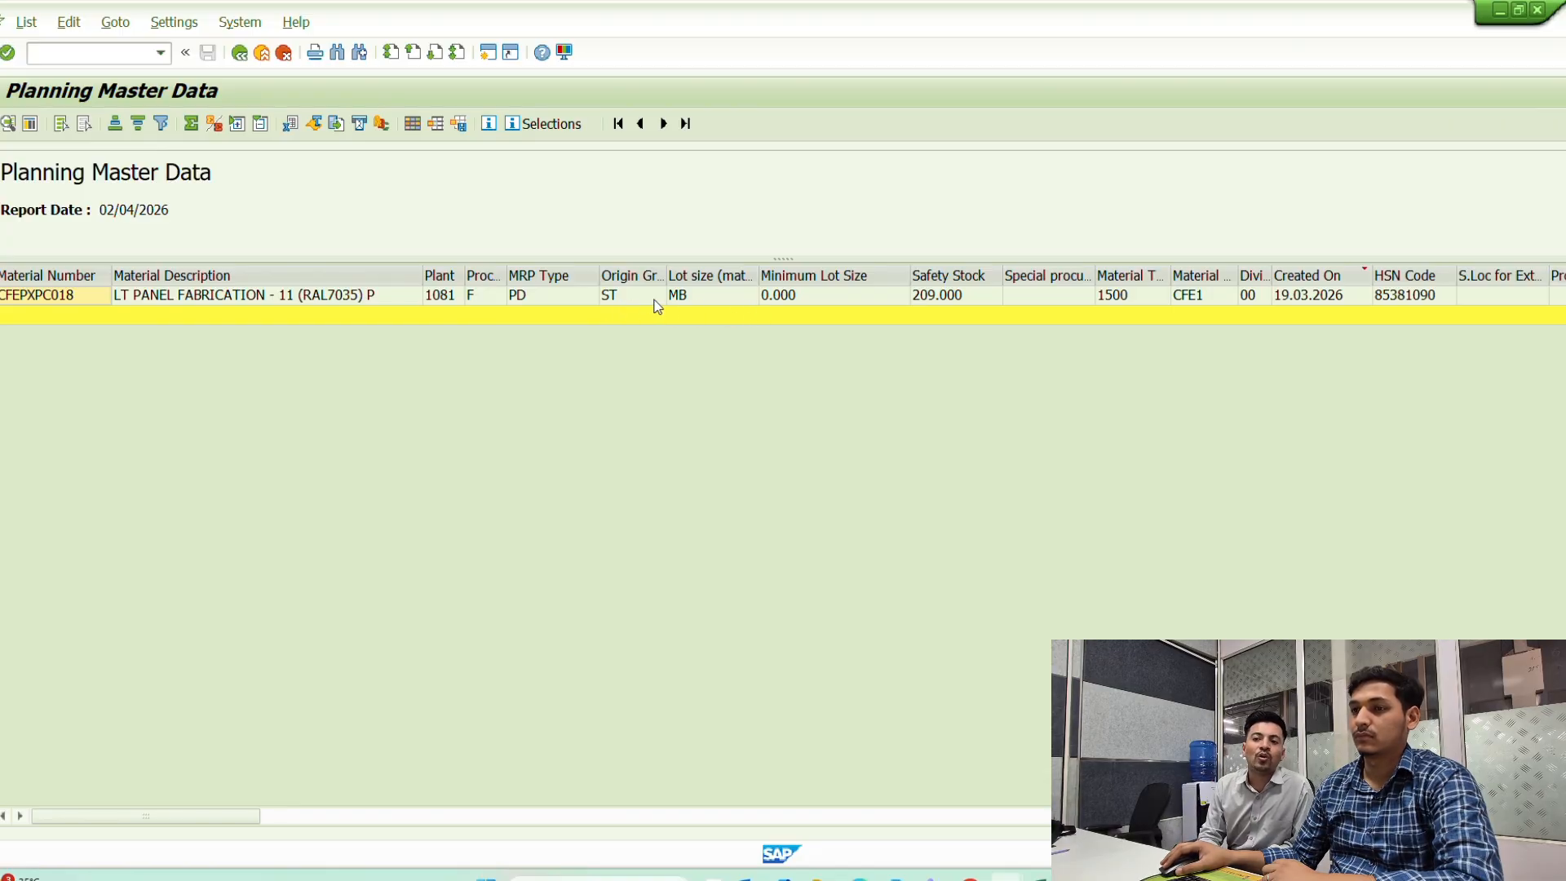
{"action": "left_click", "coordinate": [484, 293]}
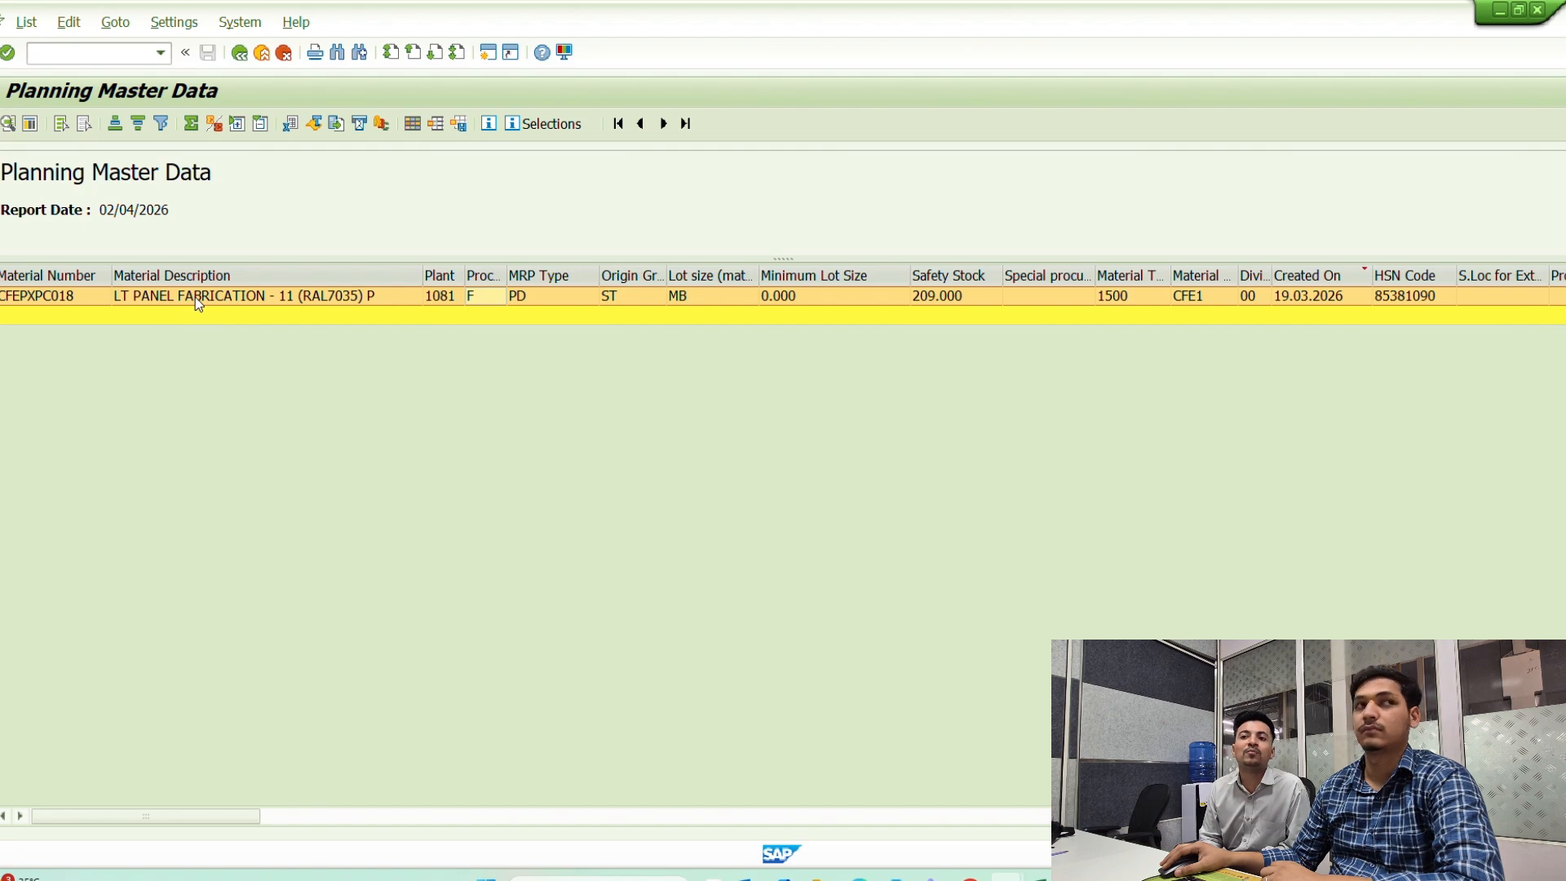
{"action": "left_click", "coordinate": [484, 299]}
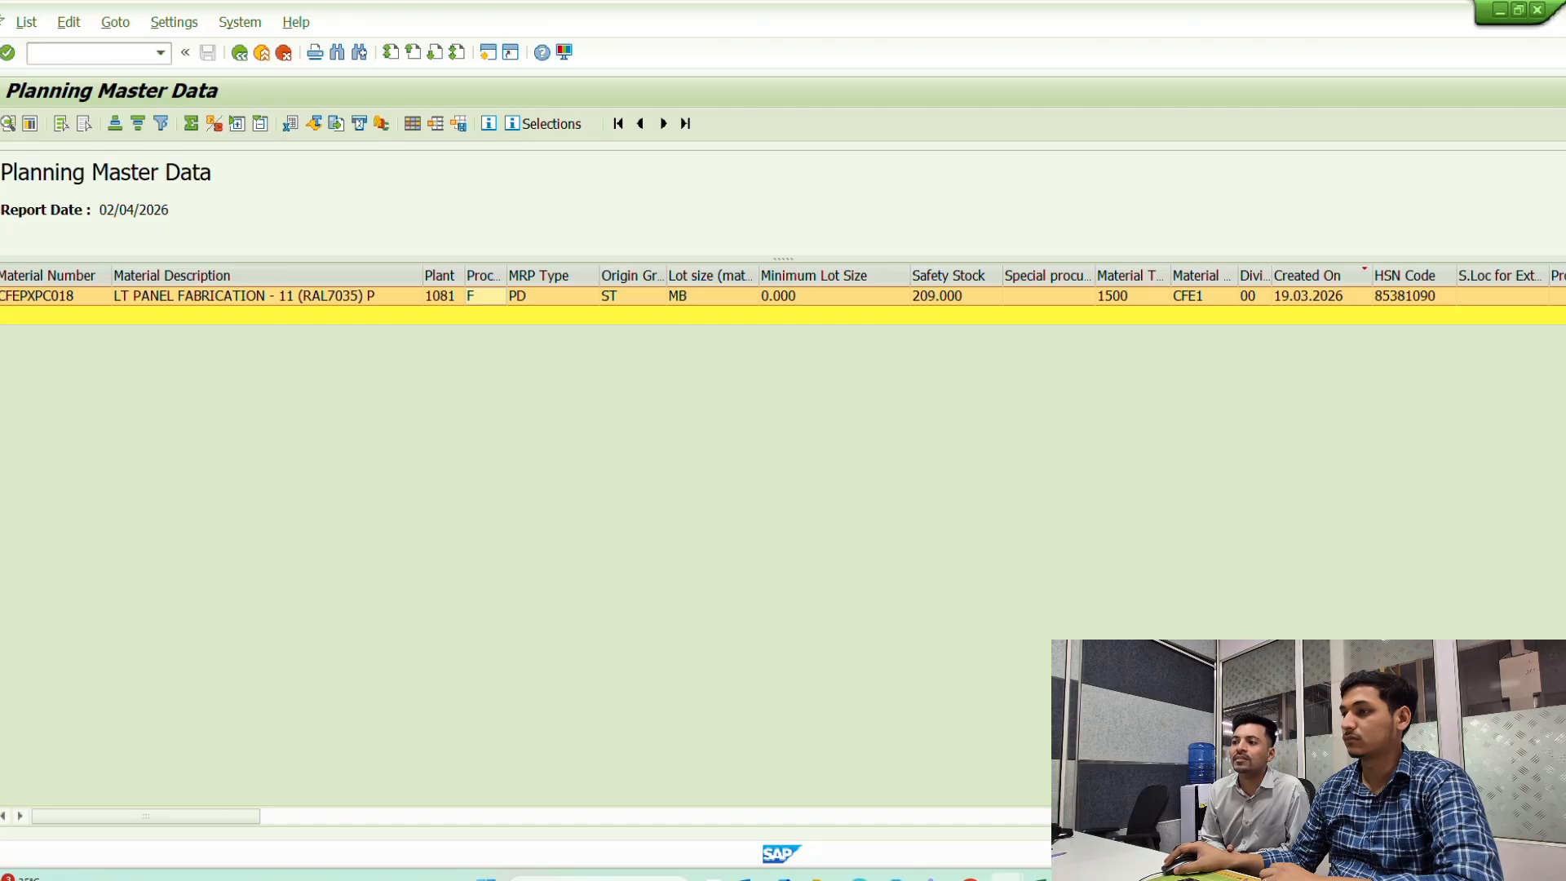
- Copy the material's moving price of 45,000.00 from the report into column C beside CFEPXPC018 in Excel
{"action": "left_click", "coordinate": [20, 815]}
{"action": "scroll", "coordinate": [1406, 620], "scroll_direction": "right", "scroll_amount": 1}
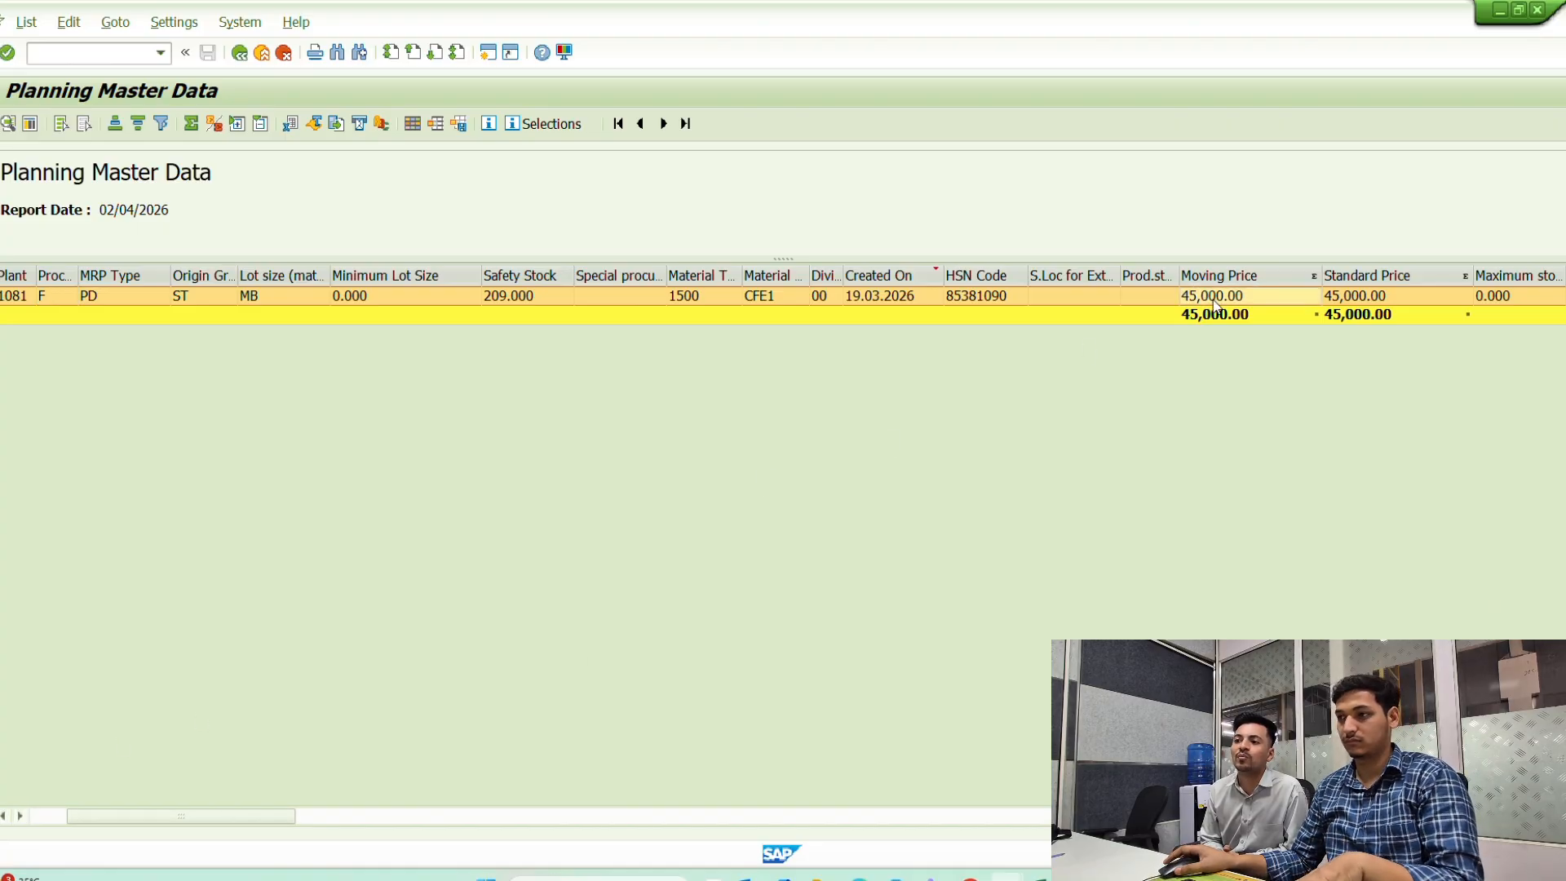
{"action": "left_click", "coordinate": [1071, 344]}
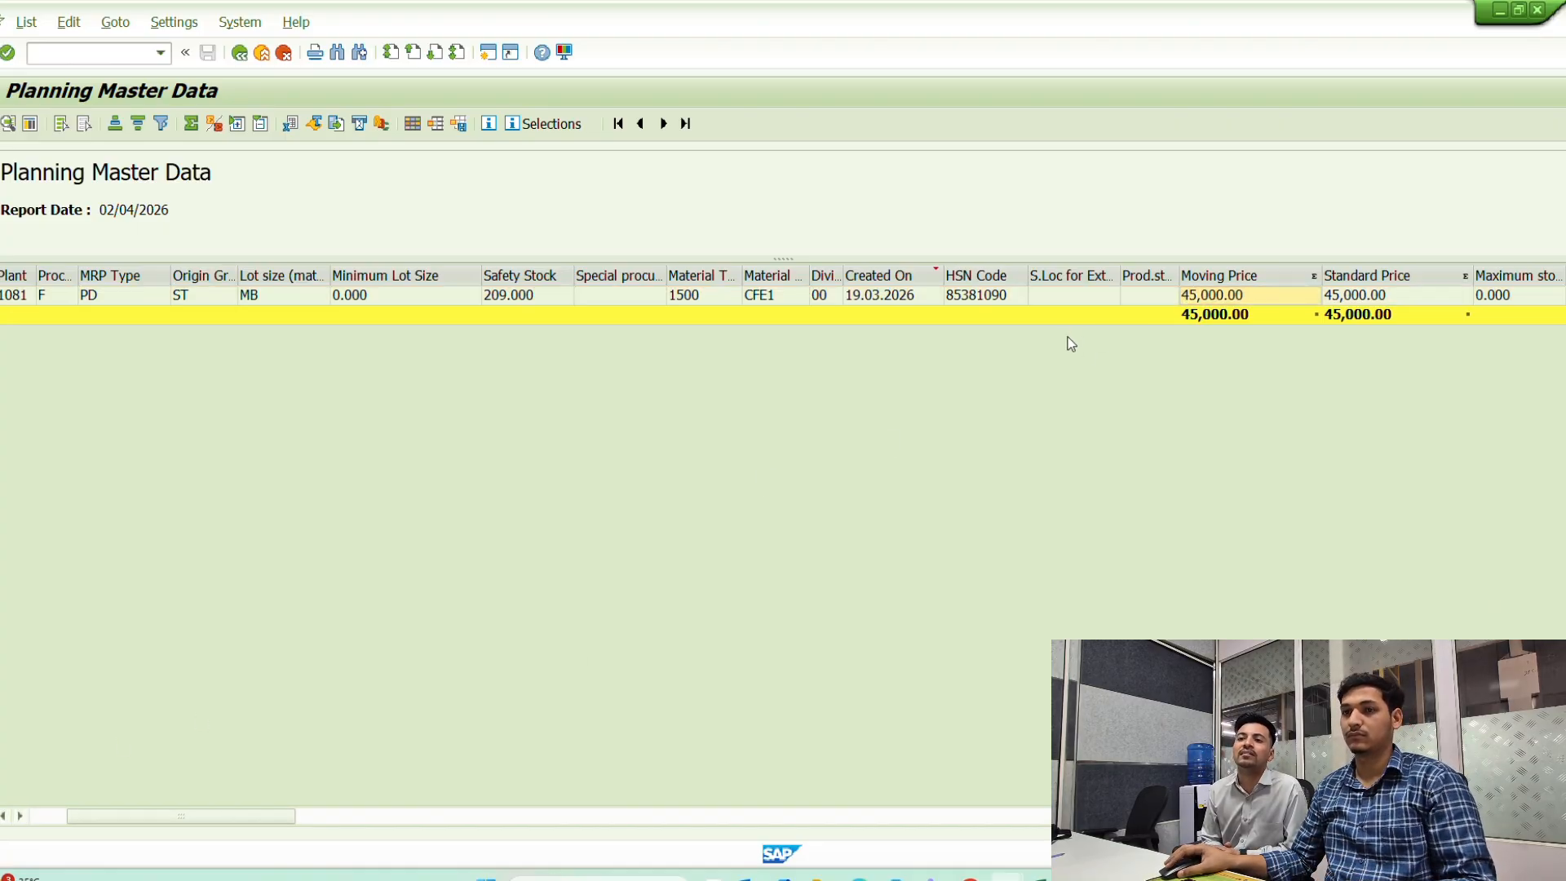
{"action": "key", "text": "alt+Tab"}
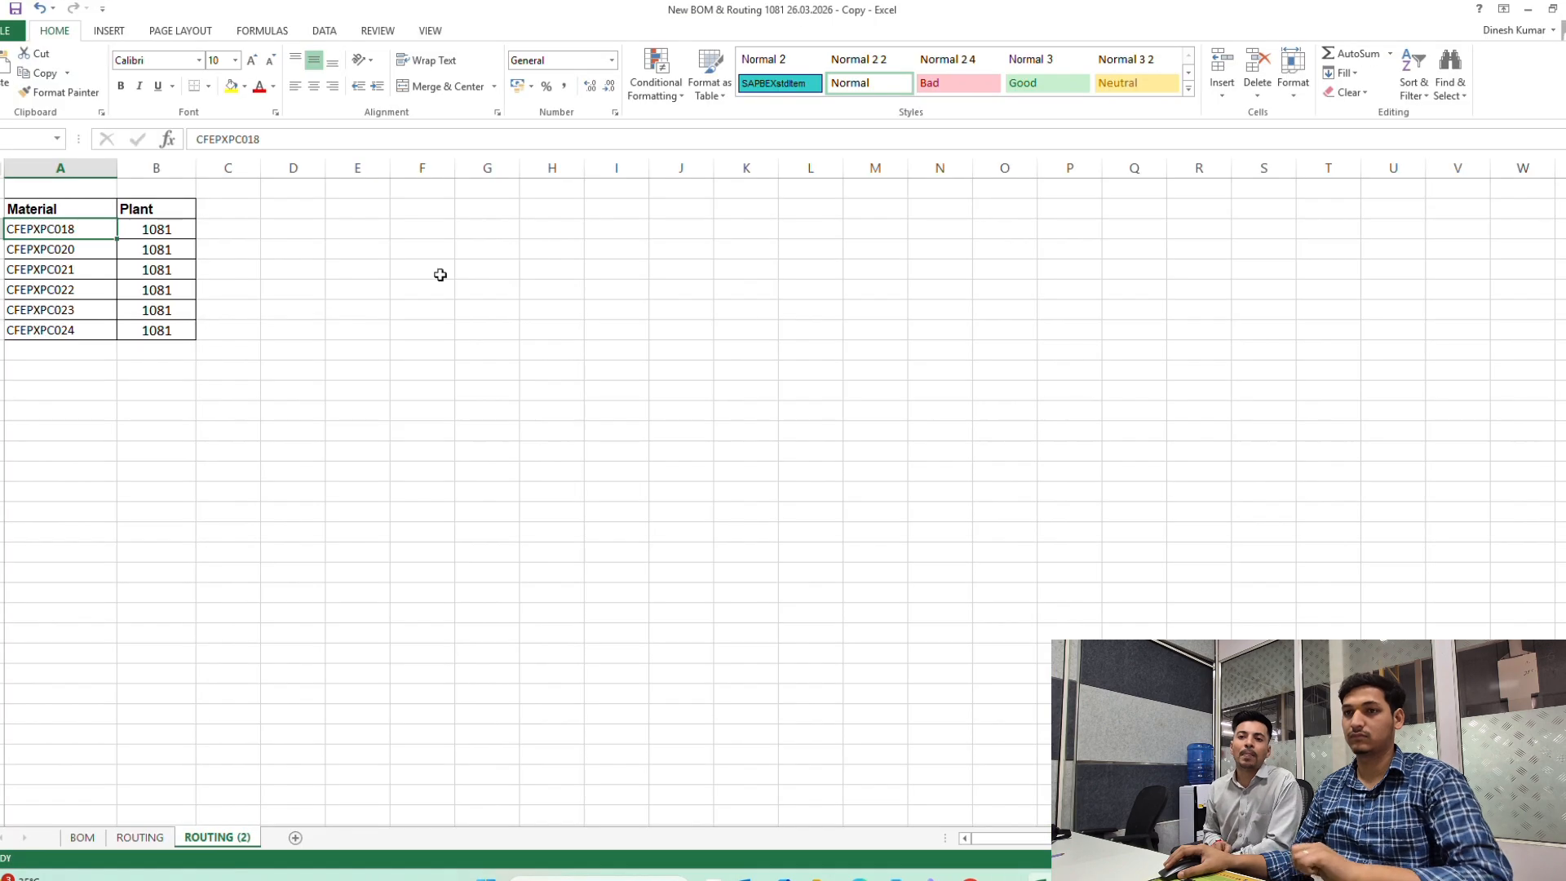
{"action": "left_click", "coordinate": [241, 232]}
{"action": "key", "text": "ctrl+v"}
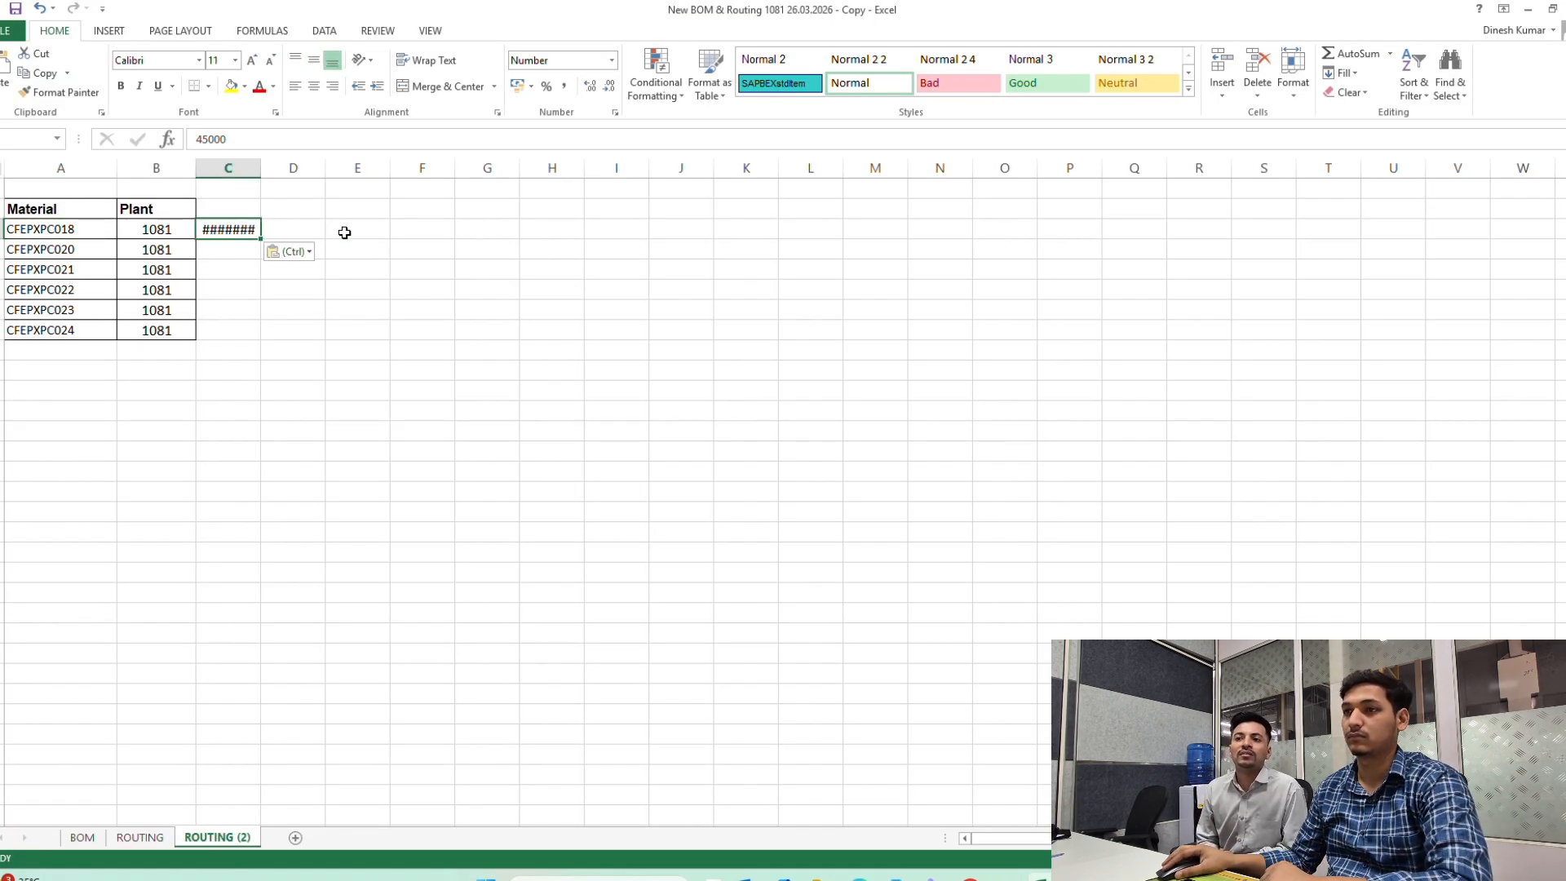
- Format the pasted price in column C as a Number with no decimal places
{"action": "left_click", "coordinate": [610, 62]}
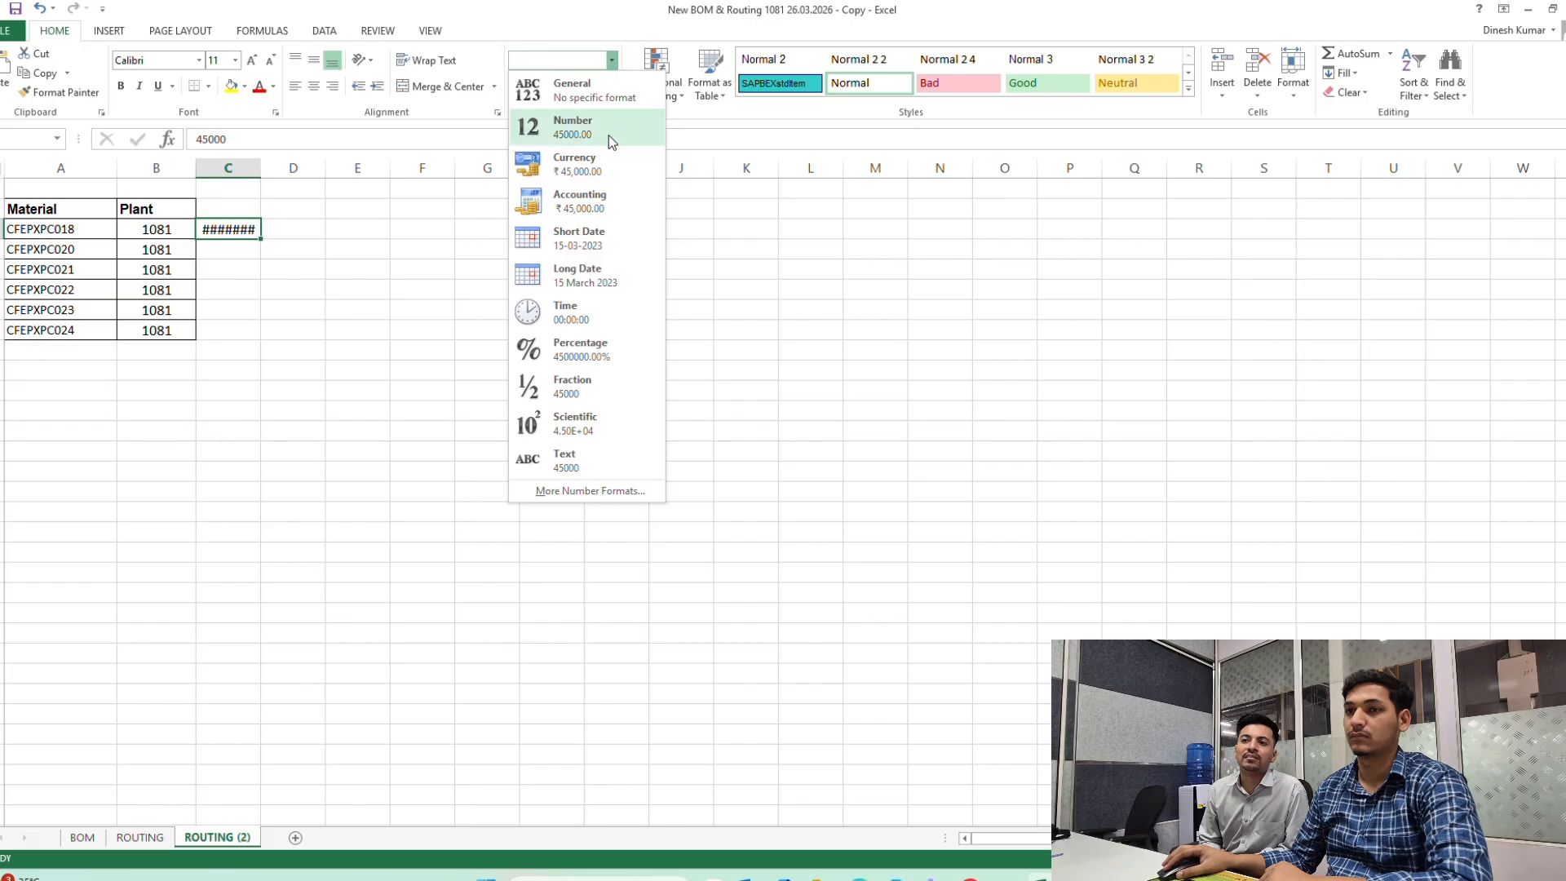
{"action": "left_click", "coordinate": [609, 136]}
{"action": "left_click", "coordinate": [607, 87]}
{"action": "left_click", "coordinate": [607, 87]}
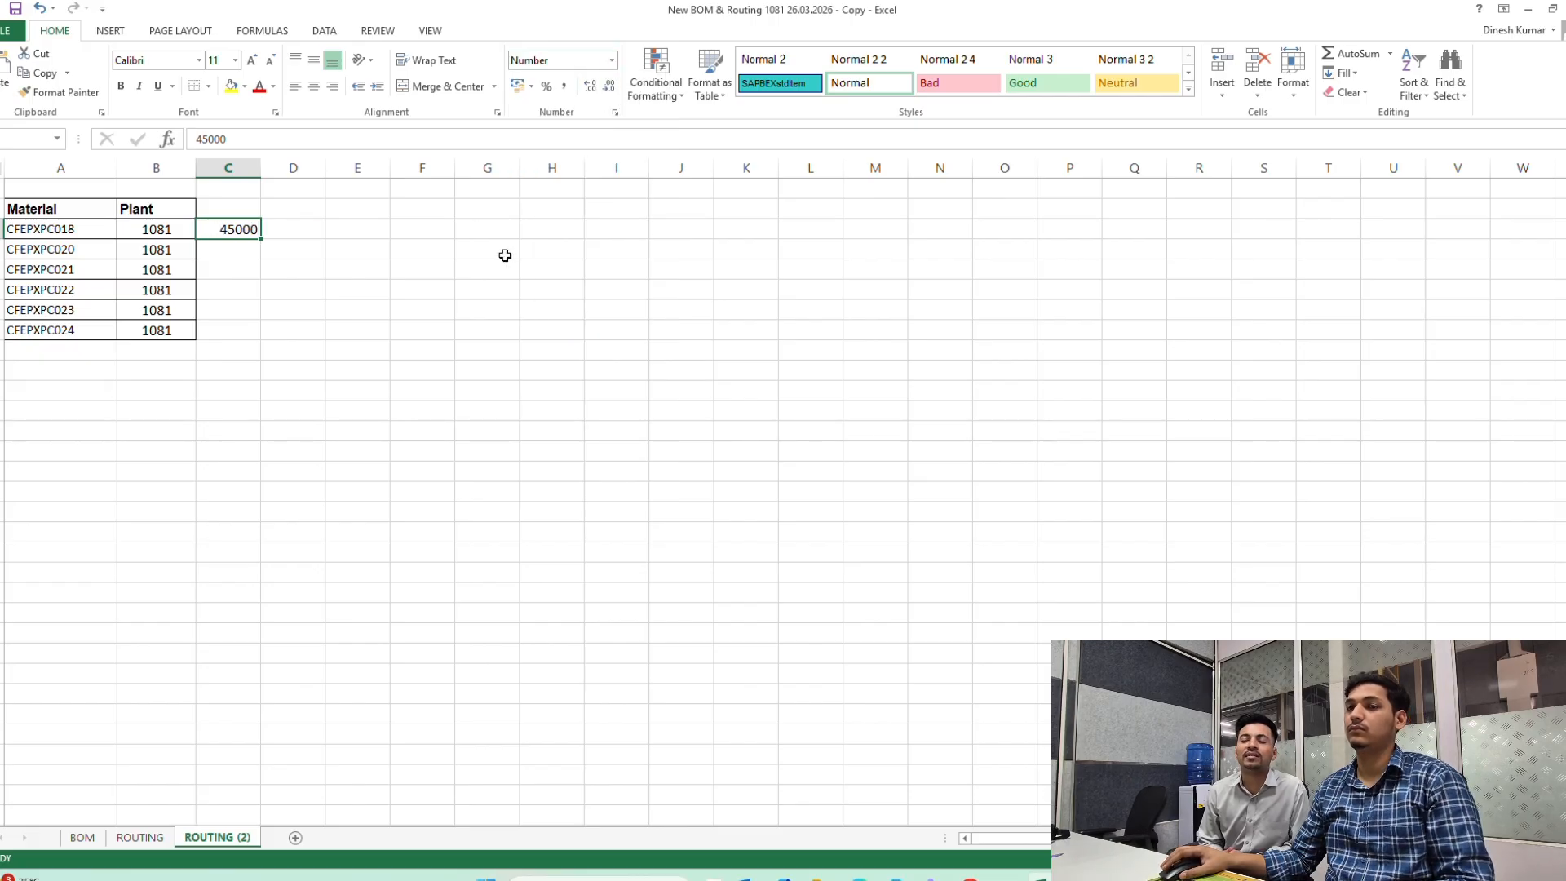
{"action": "left_click", "coordinate": [497, 268]}
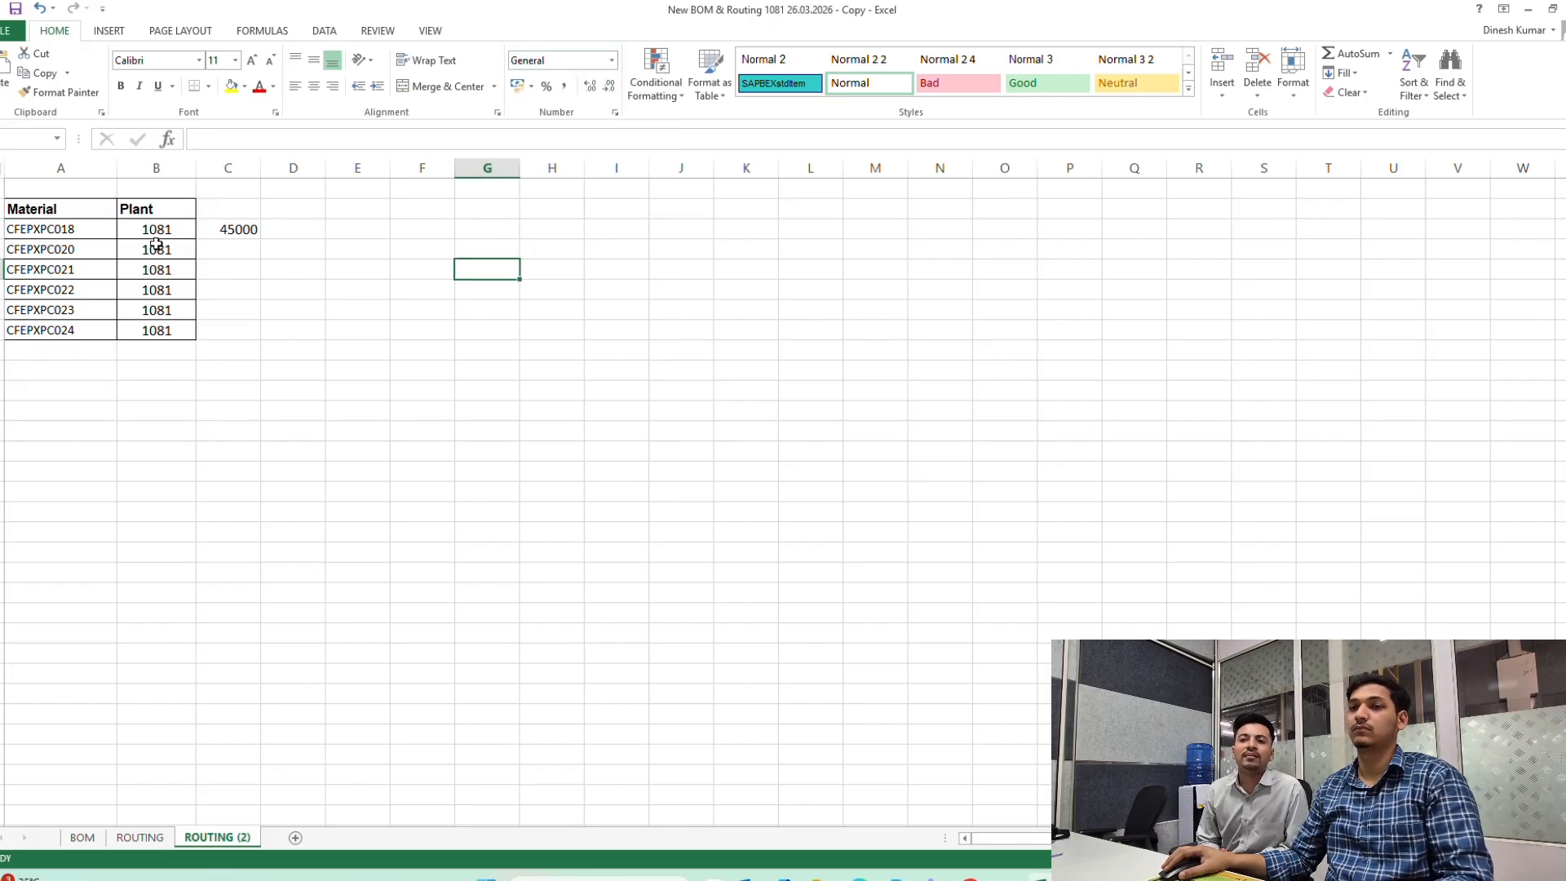
- Switch to SAP, return to the Easy Access screen and open the plant-to-plant material extension transaction ZMATEXTN
{"action": "key", "text": "alt+Tab"}
{"action": "key", "text": "F3"}
{"action": "key", "text": "F3"}
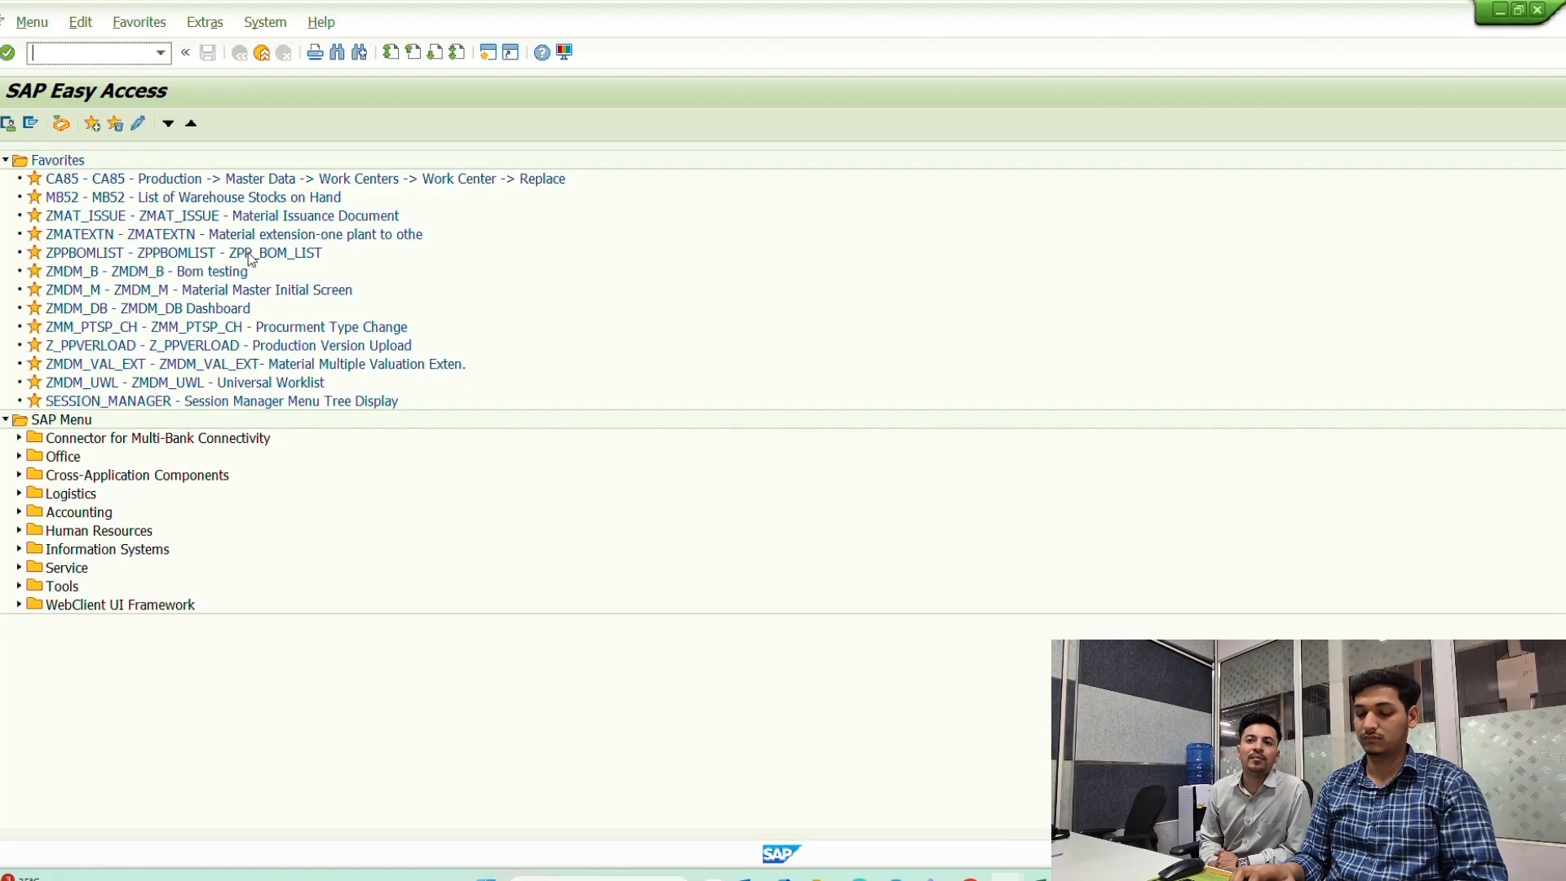
{"action": "type", "text": "z"}
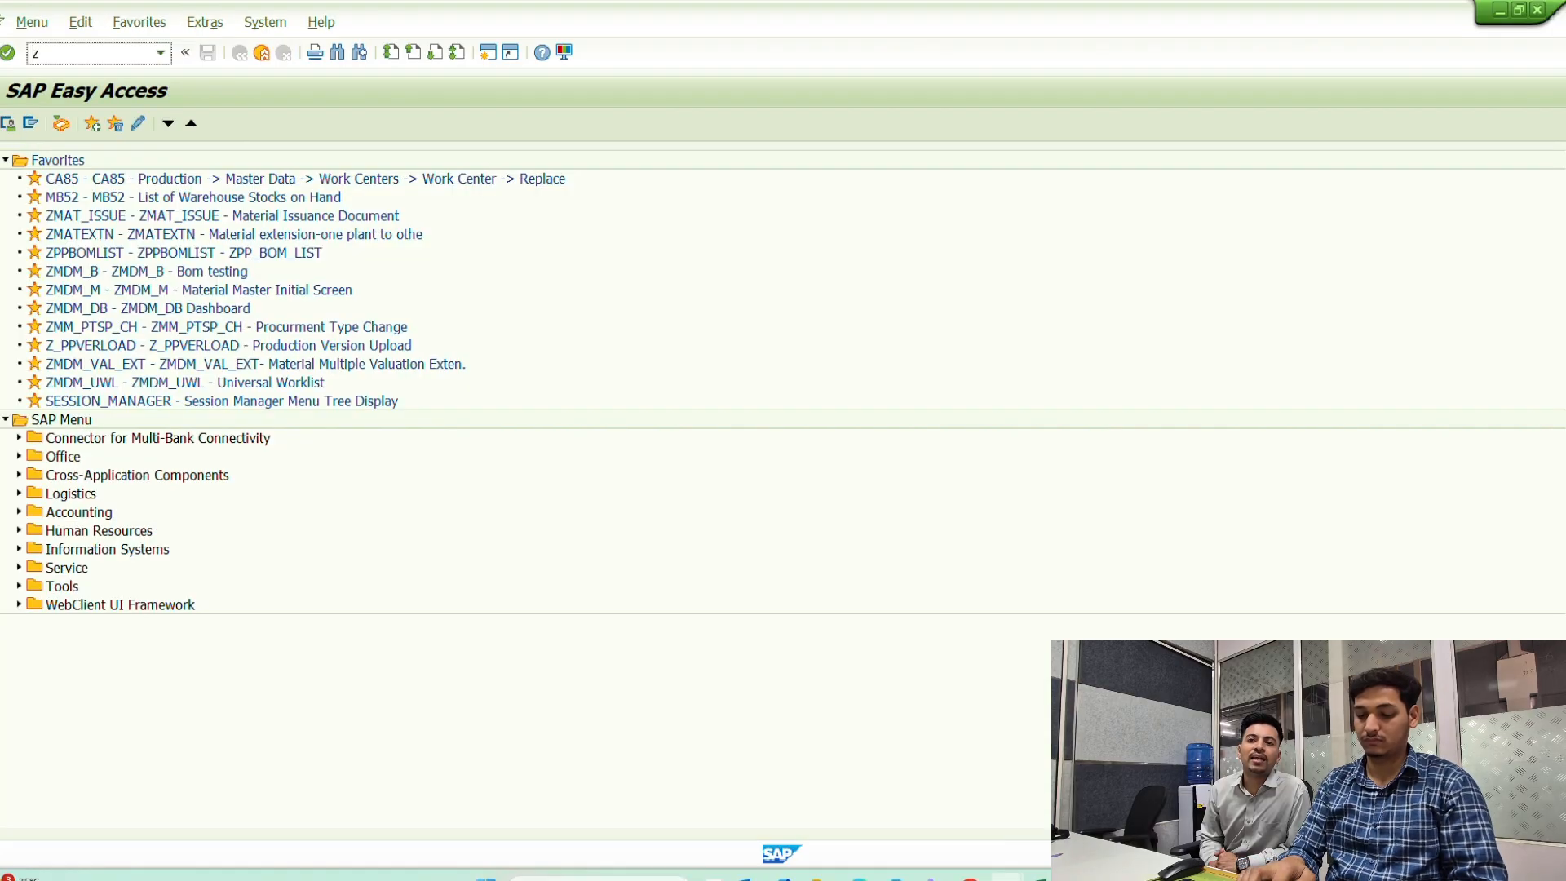
{"action": "type", "text": "mat"}
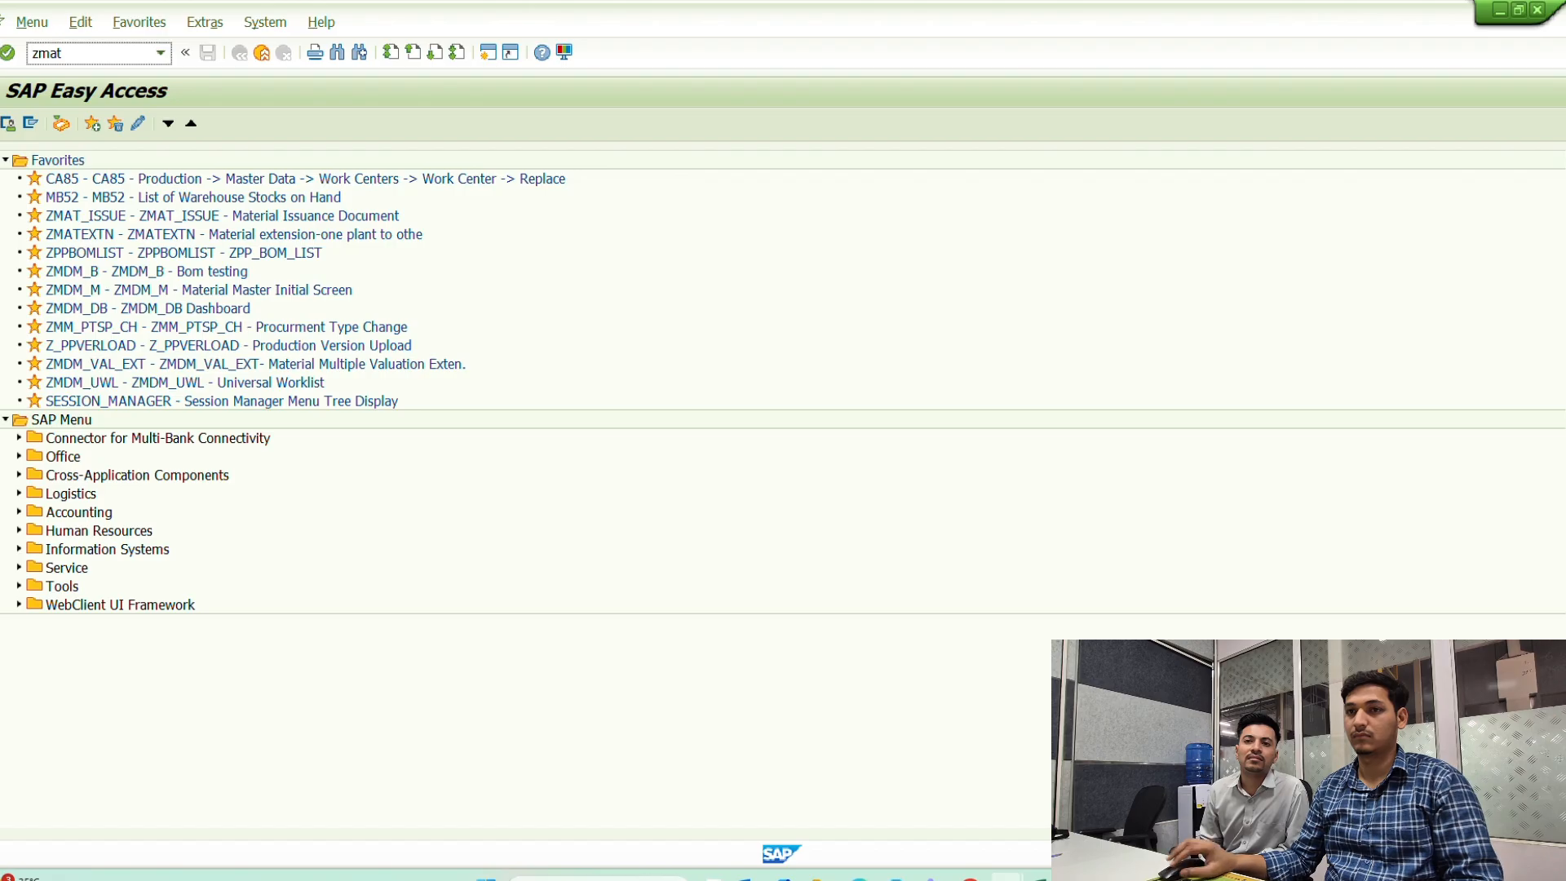
{"action": "left_click", "coordinate": [107, 238]}
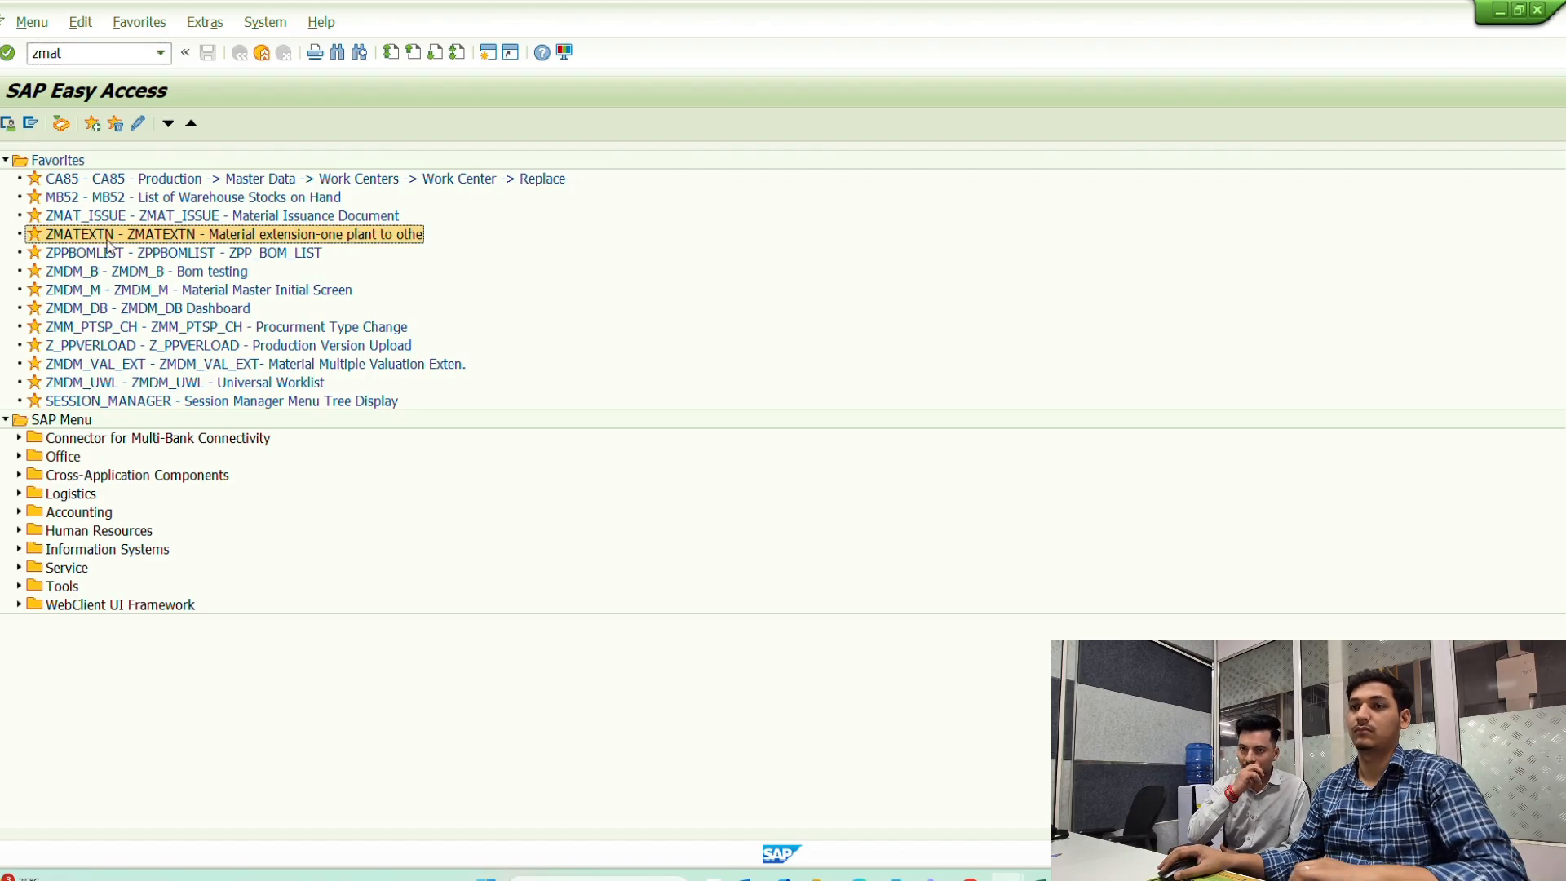
{"action": "double_click", "coordinate": [107, 238]}
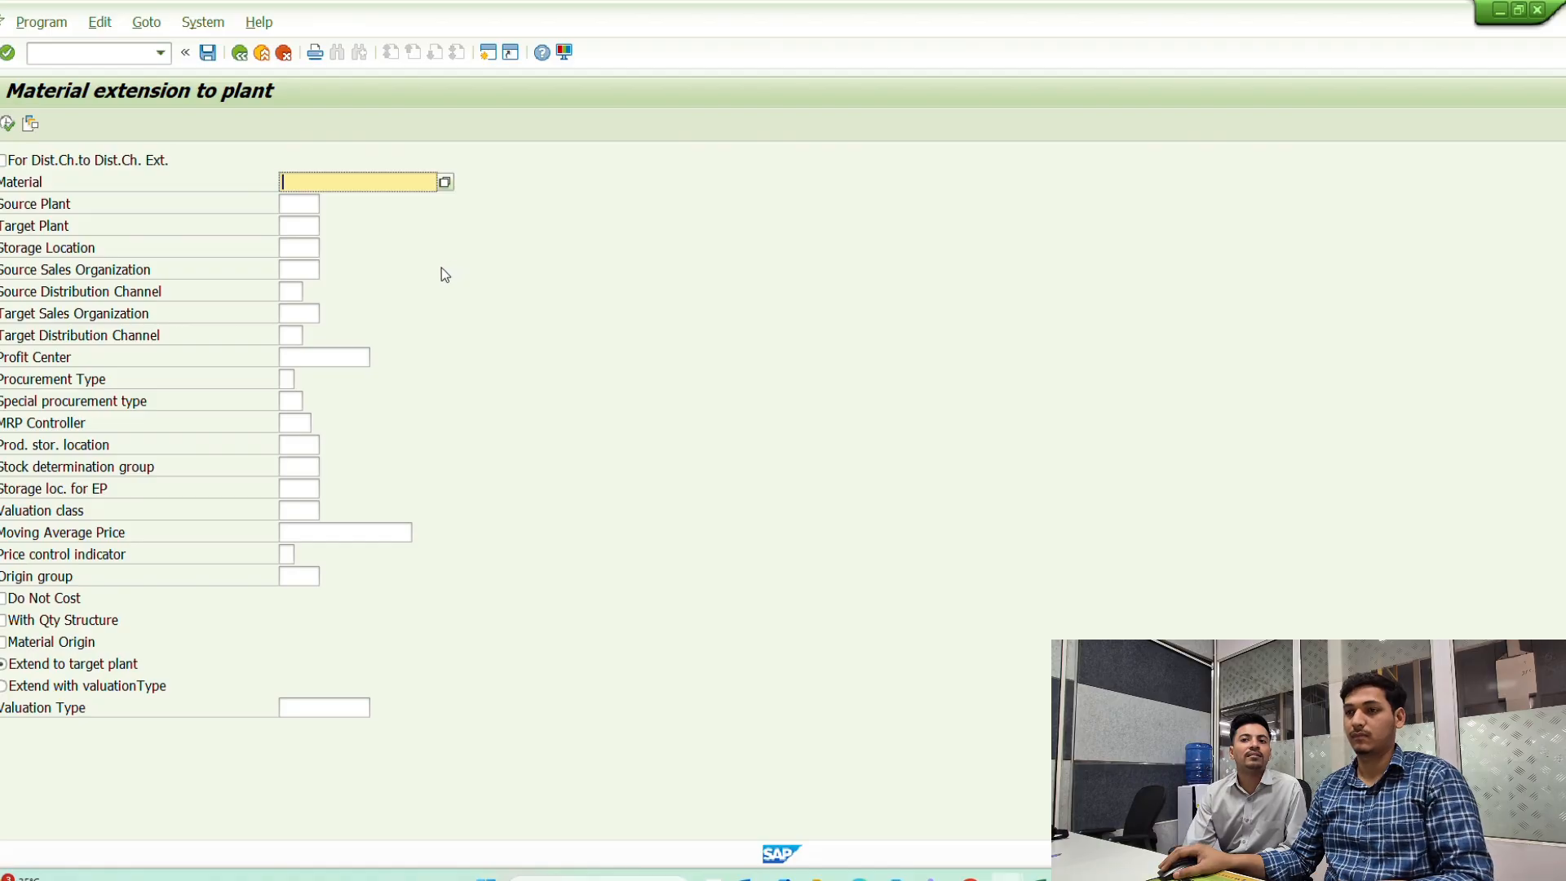
- Copy material code CFEPXPC018 from the Excel list into the Material field of the SAP extension screen
{"action": "key", "text": "alt+Tab"}
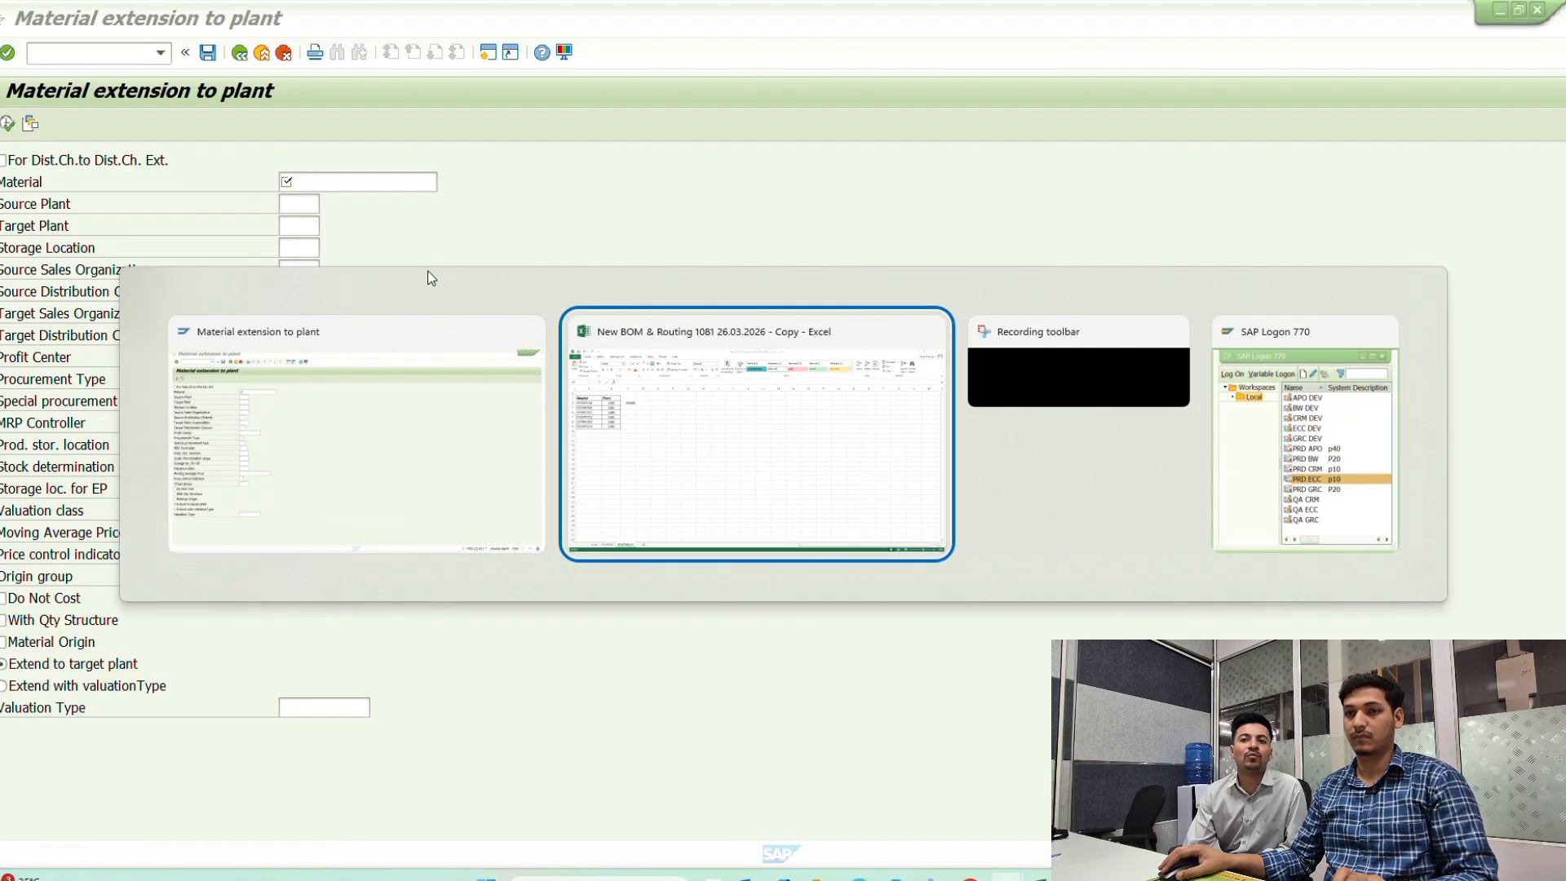
{"action": "left_click", "coordinate": [78, 228]}
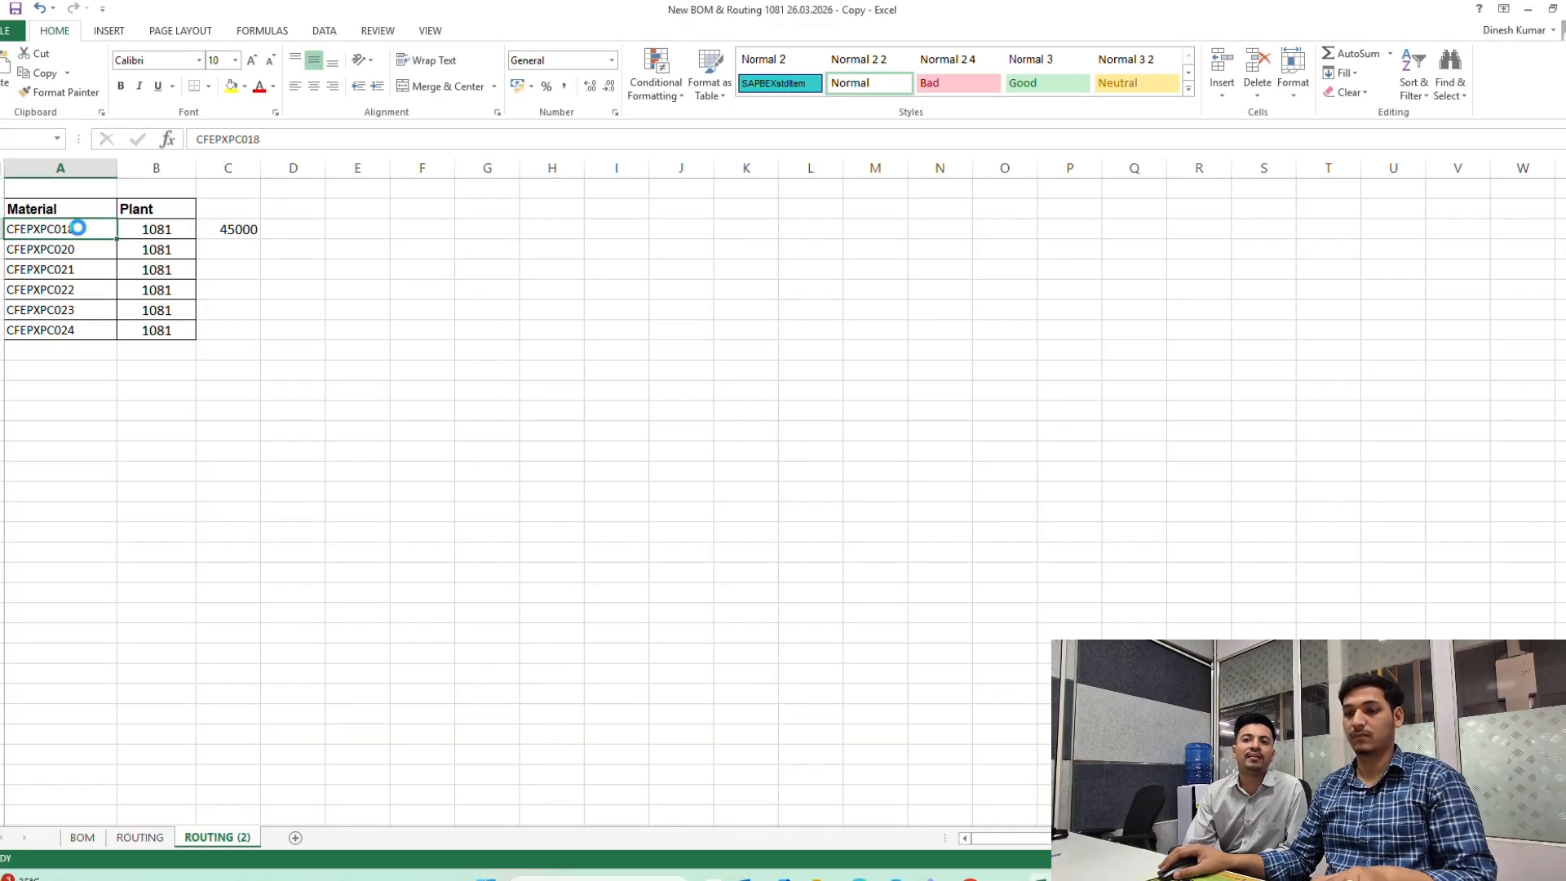
{"action": "key", "text": "ctrl+c"}
{"action": "key", "text": "alt+Tab"}
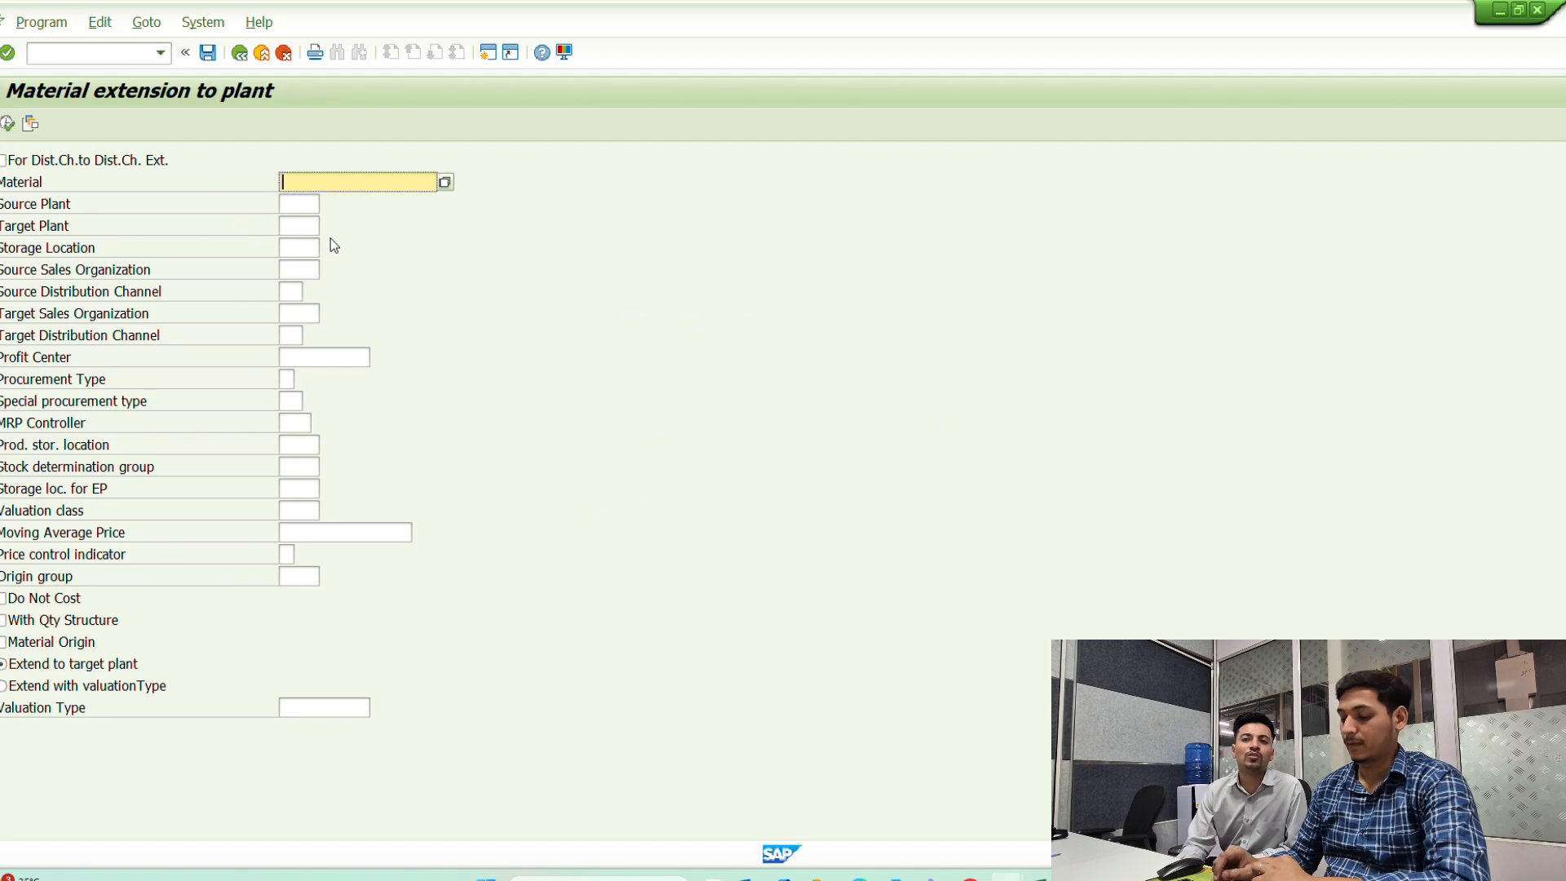
{"action": "key", "text": "ctrl+v"}
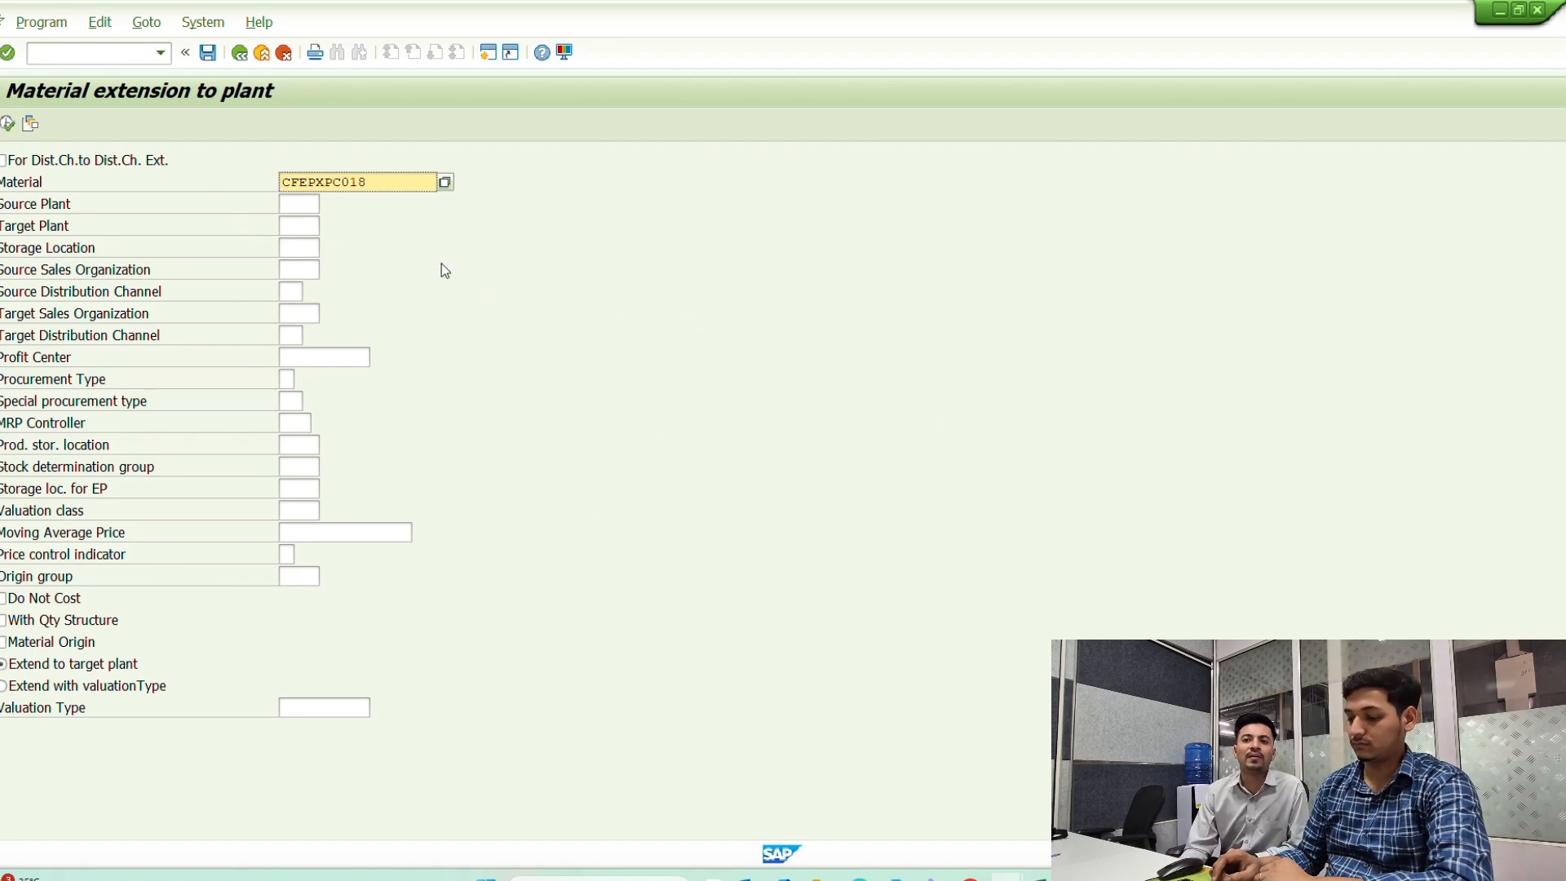
- Set both the source plant and the target plant to 1081
{"action": "key", "text": "Tab"}
{"action": "key", "text": "BackSpace"}
{"action": "key", "text": "Down"}
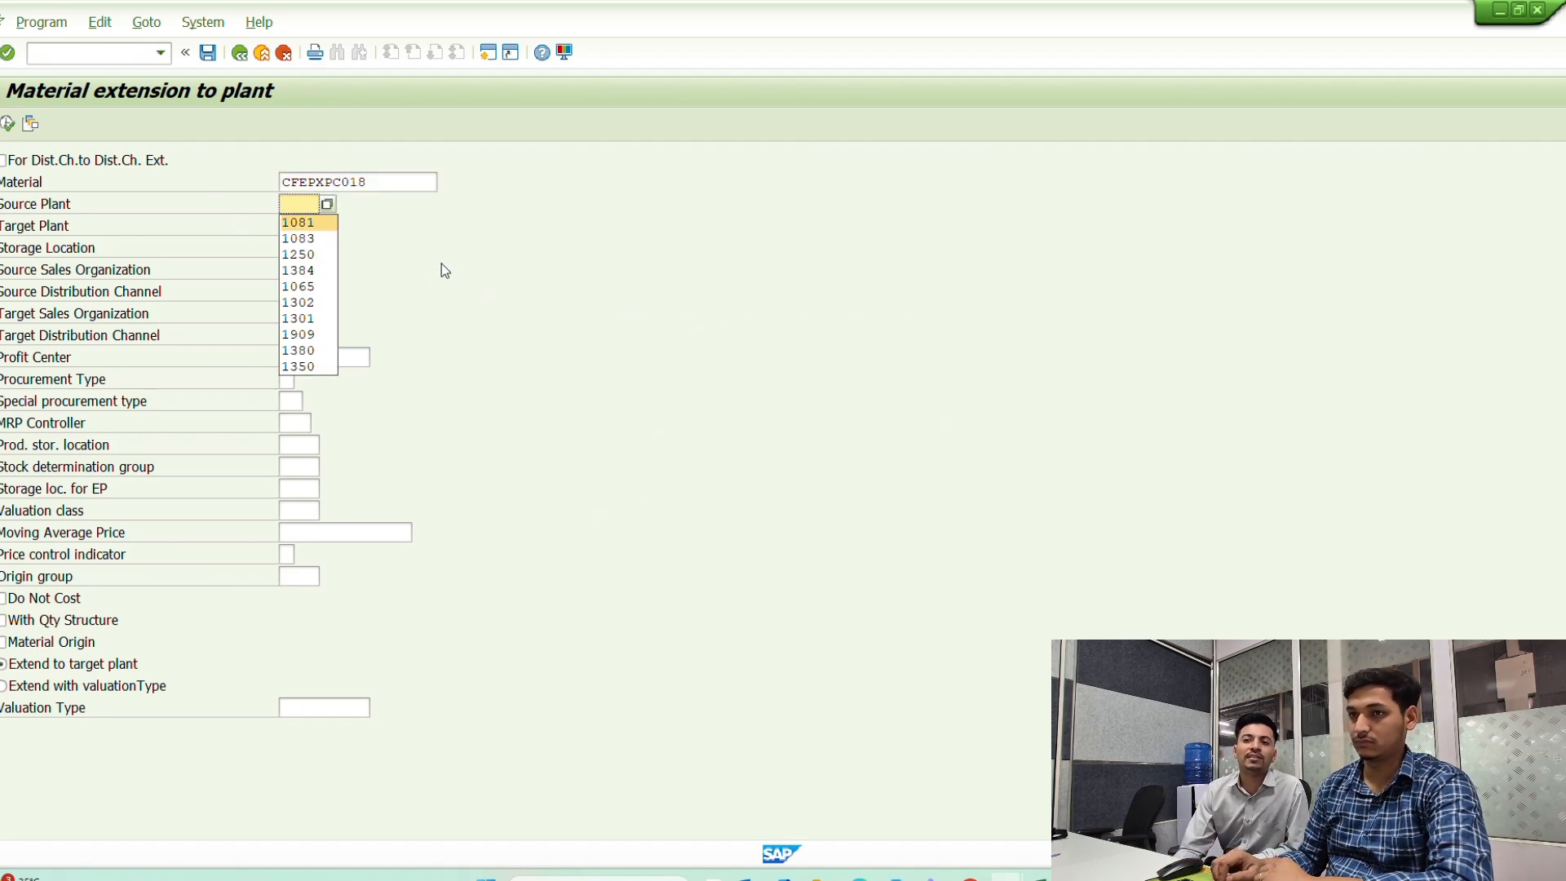
{"action": "key", "text": "Return"}
{"action": "key", "text": "Tab"}
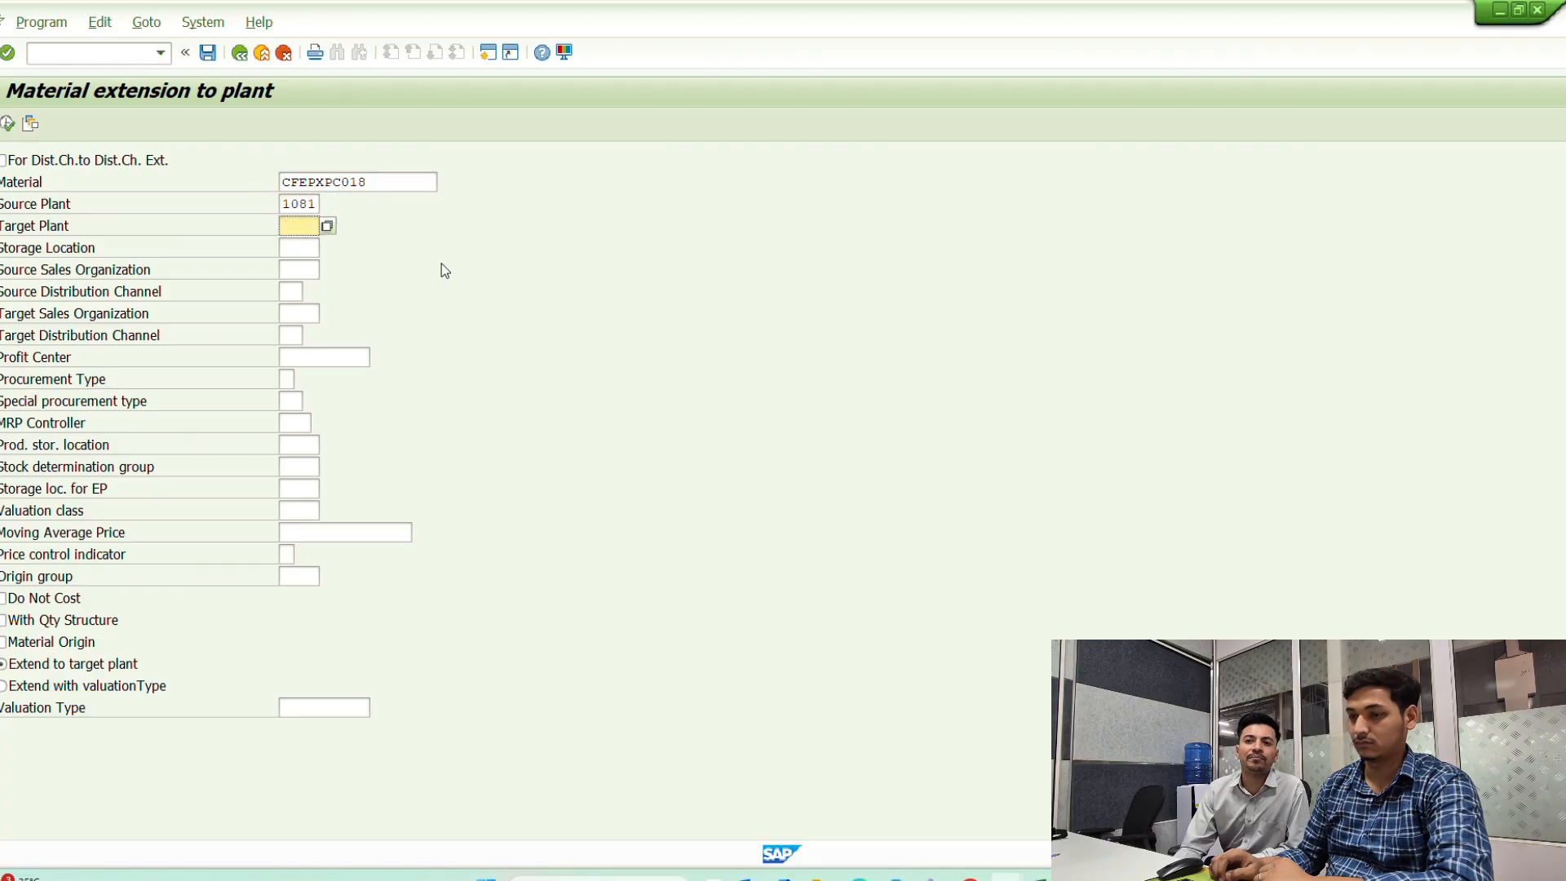
{"action": "key", "text": "BackSpace"}
{"action": "key", "text": "Down"}
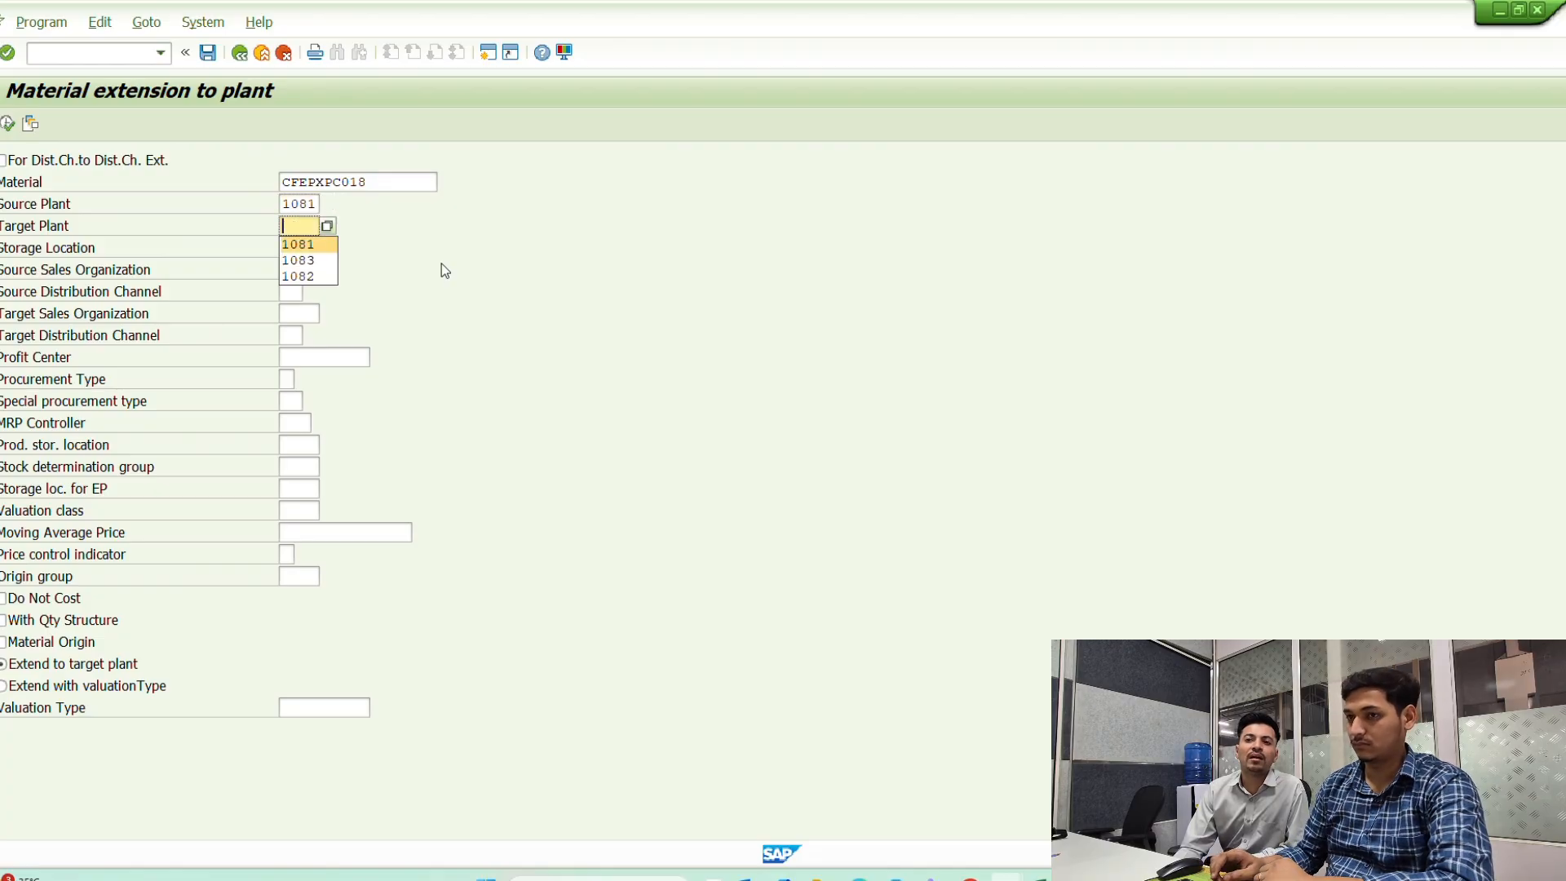
{"action": "key", "text": "Return"}
- Set the storage location for the extension to a002
{"action": "key", "text": "Tab"}
{"action": "key", "text": "BackSpace"}
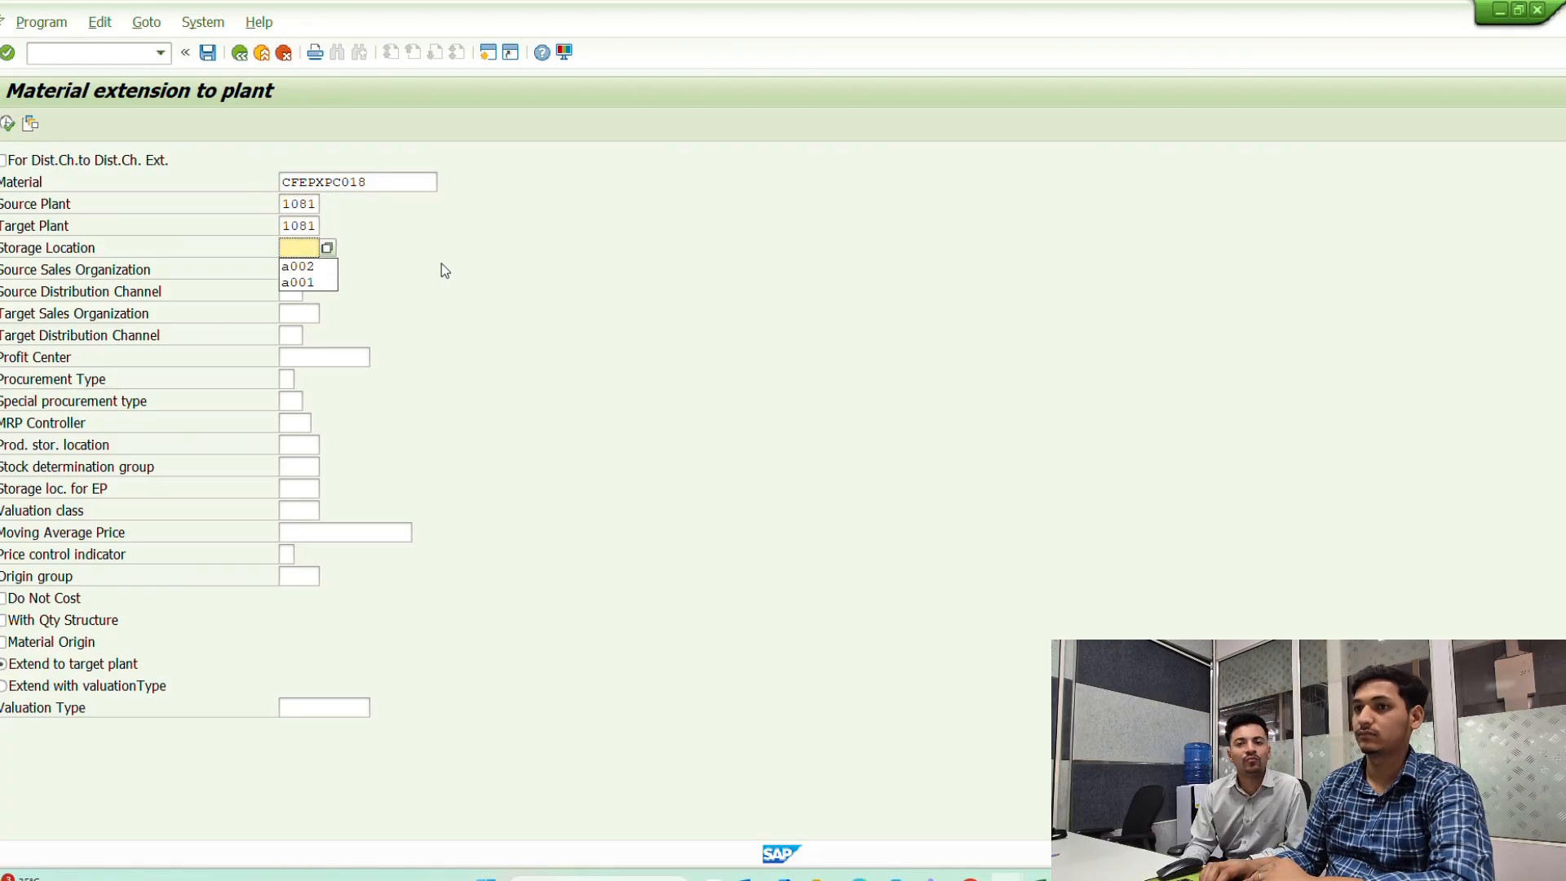
{"action": "key", "text": "Down"}
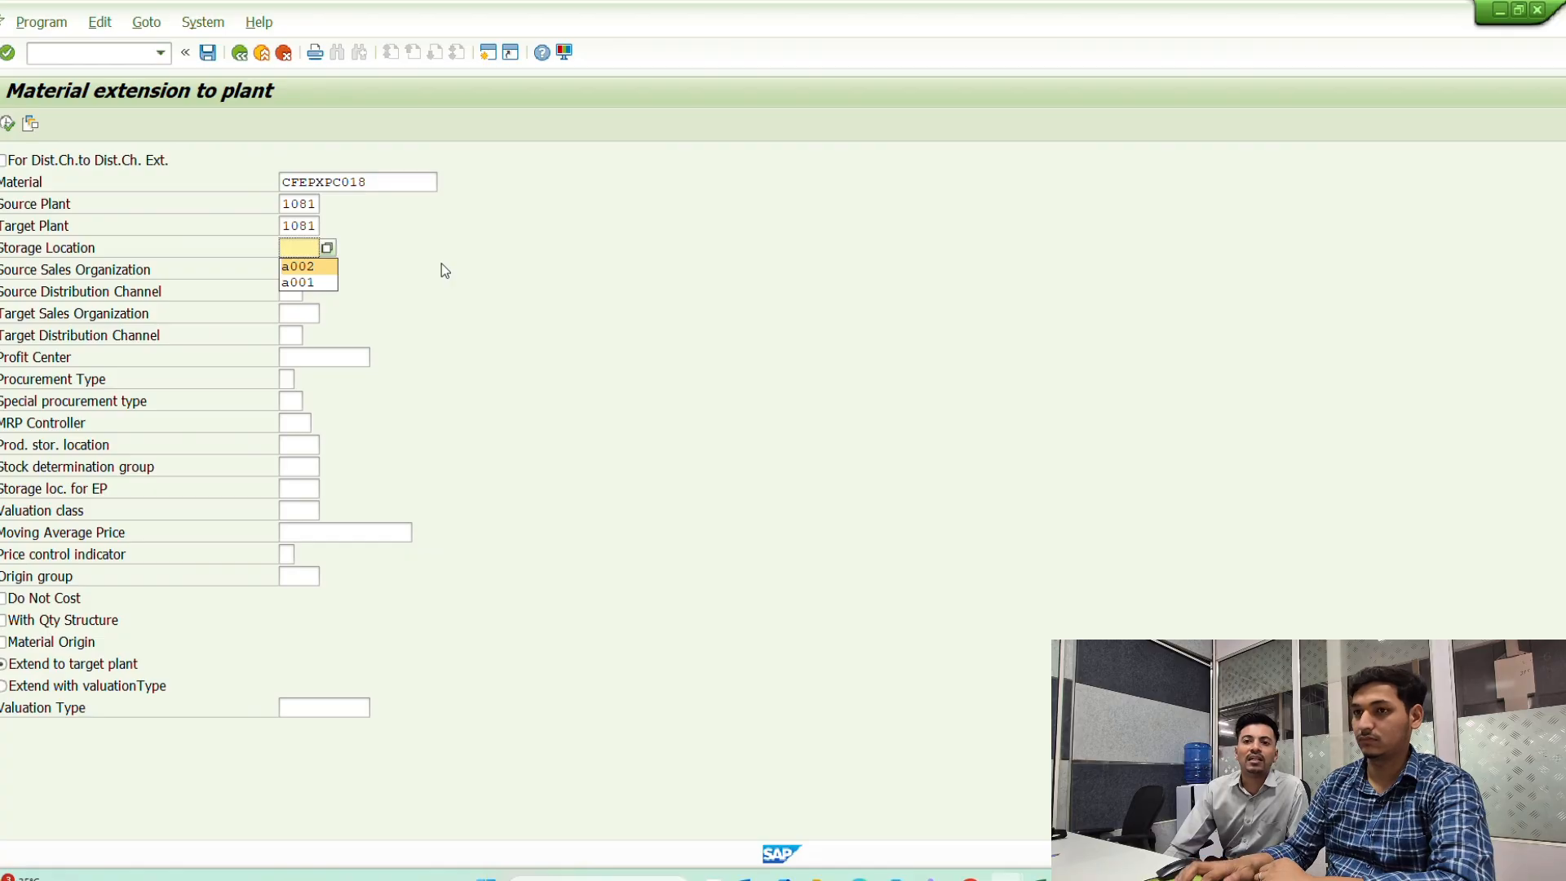
{"action": "key", "text": "Return"}
- Set the source and target sales organizations to hil and both distribution channels to 95
{"action": "key", "text": "Tab"}
{"action": "key", "text": "BackSpace"}
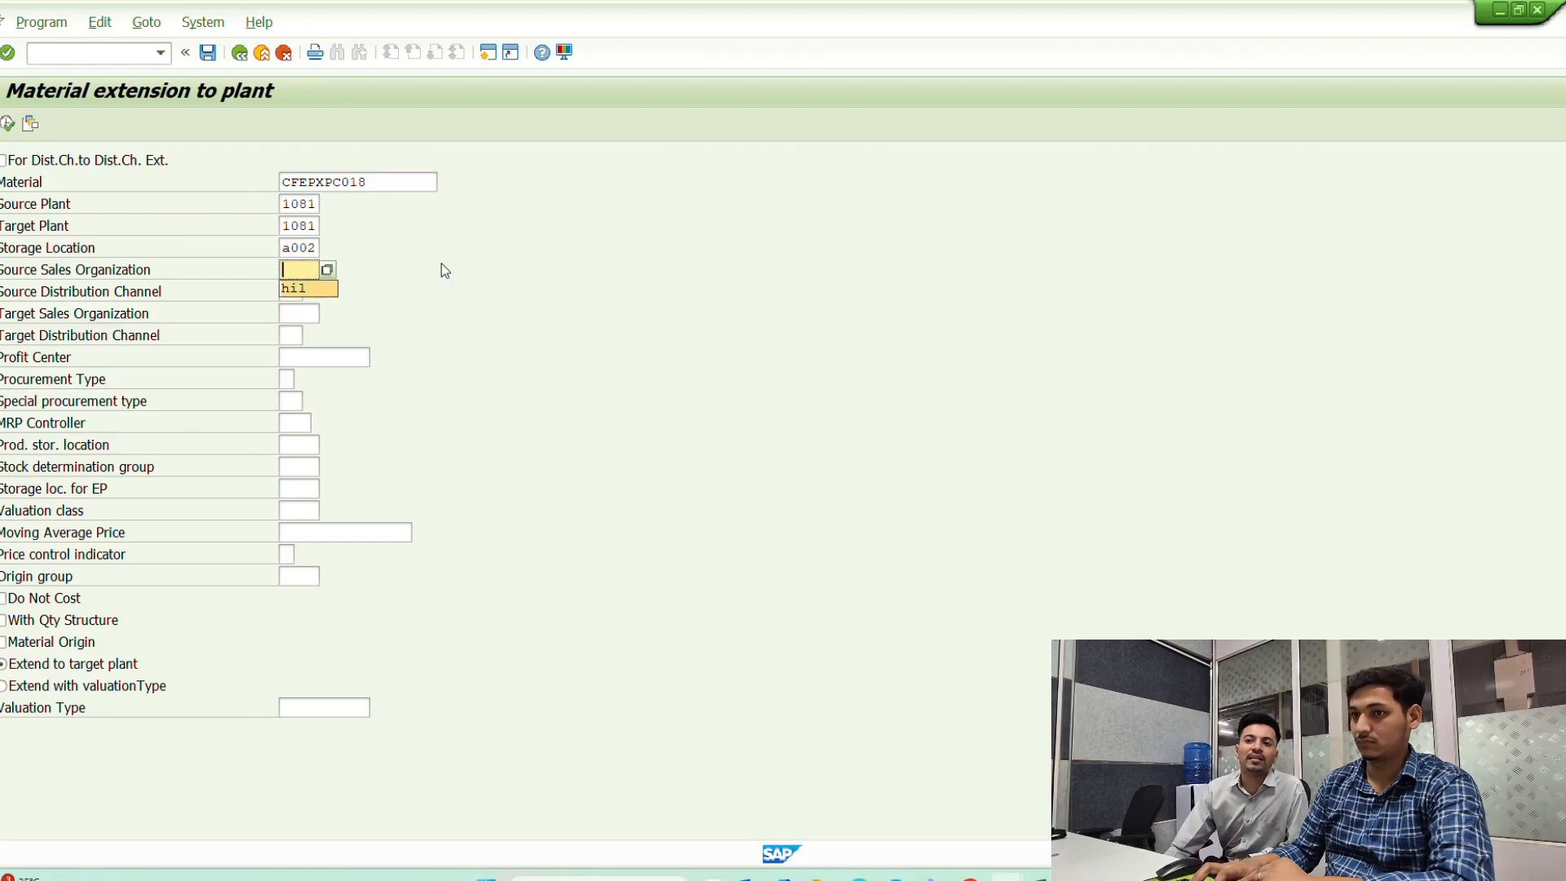
{"action": "type", "text": "hil"}
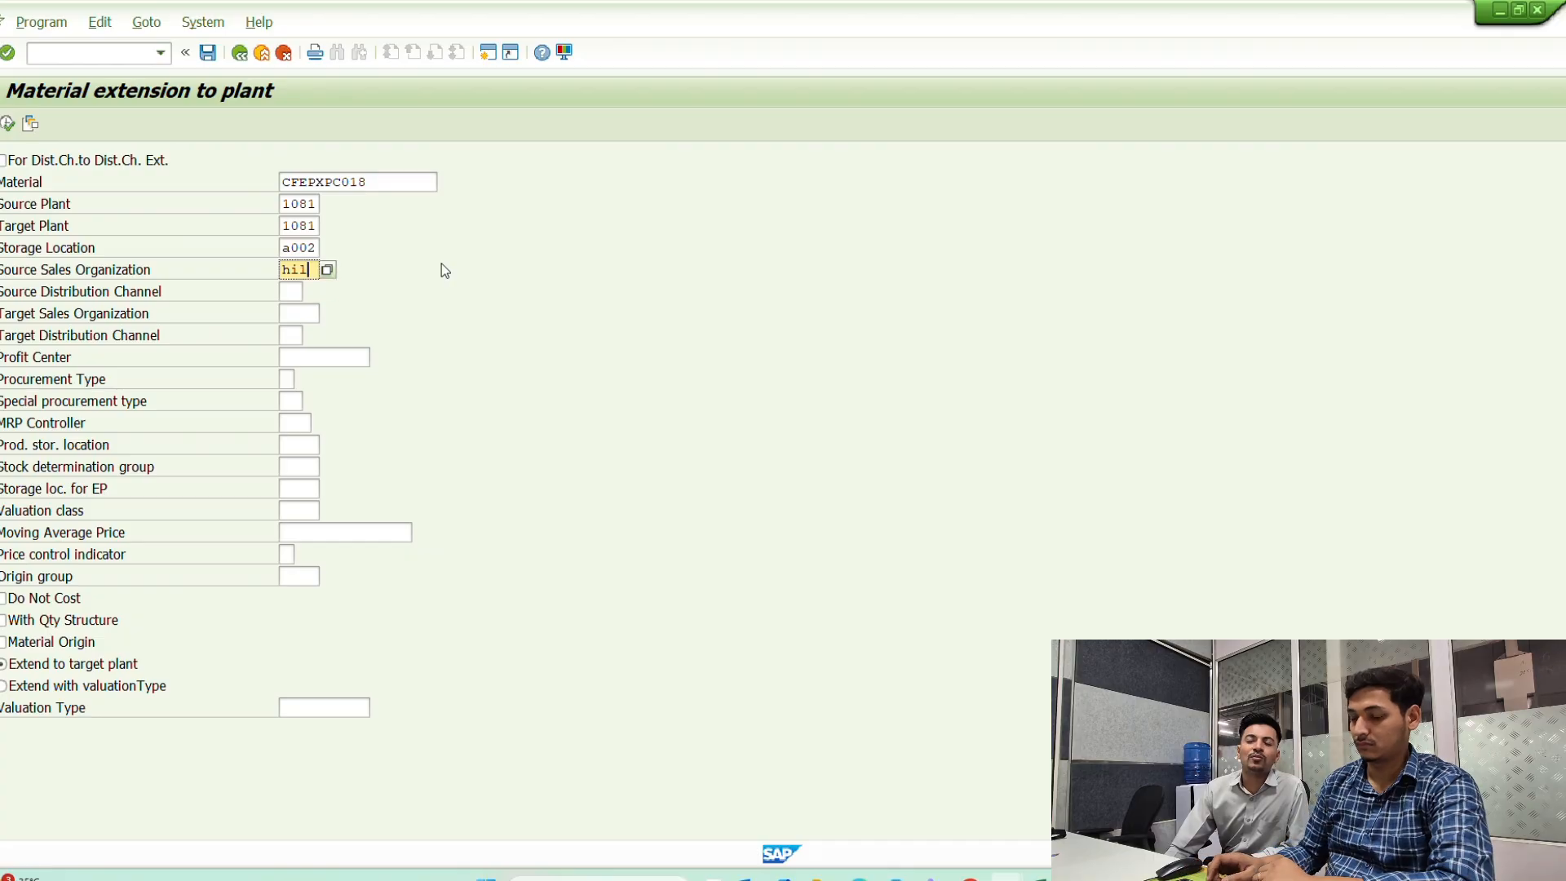
{"action": "key", "text": "Tab"}
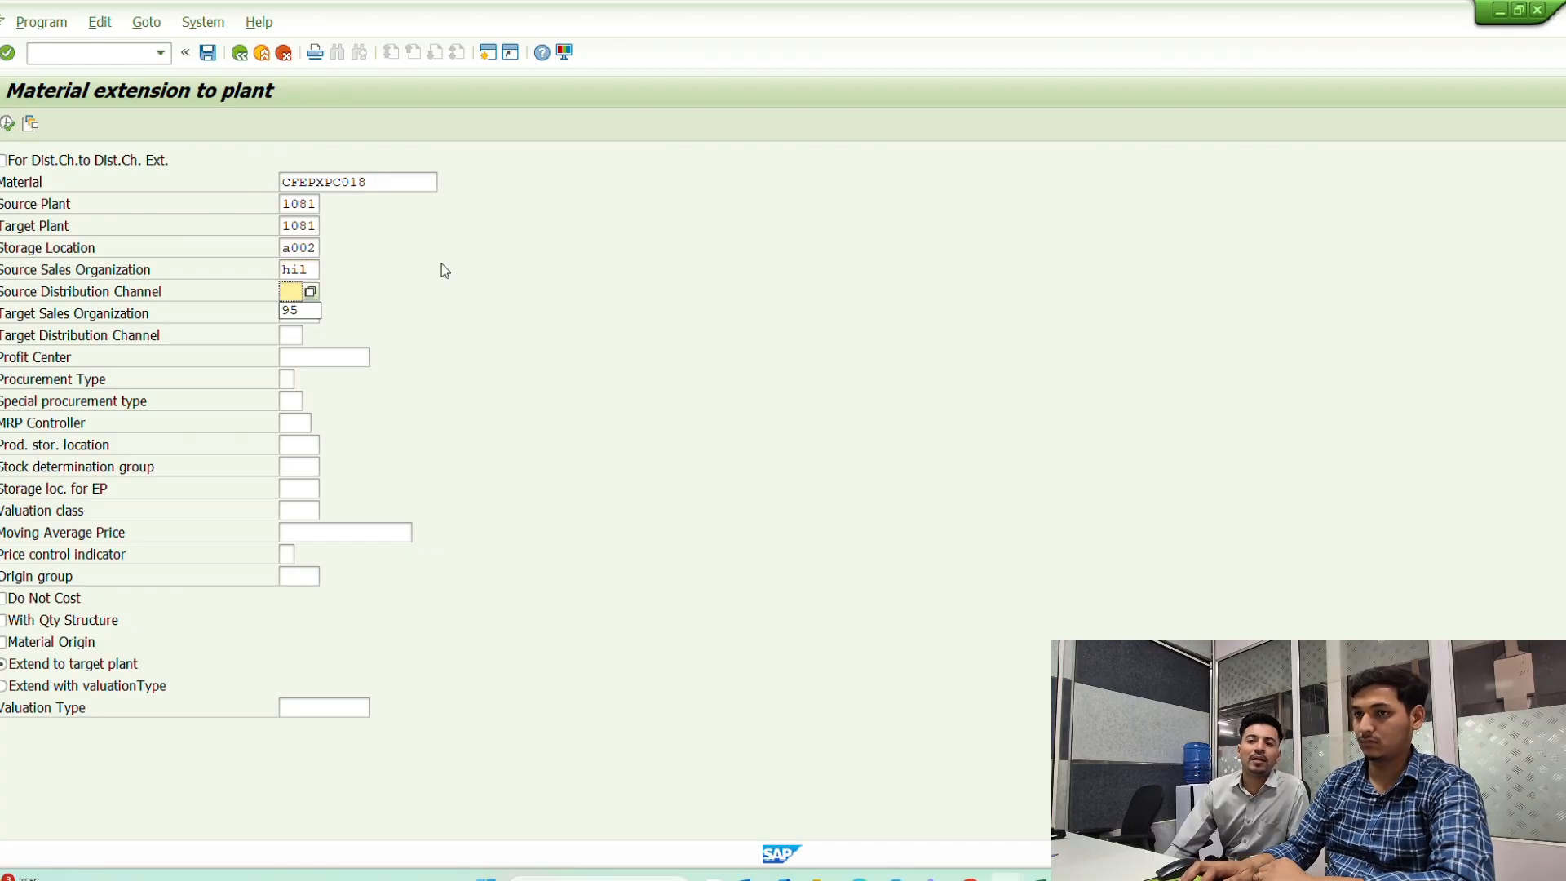
{"action": "type", "text": "9"}
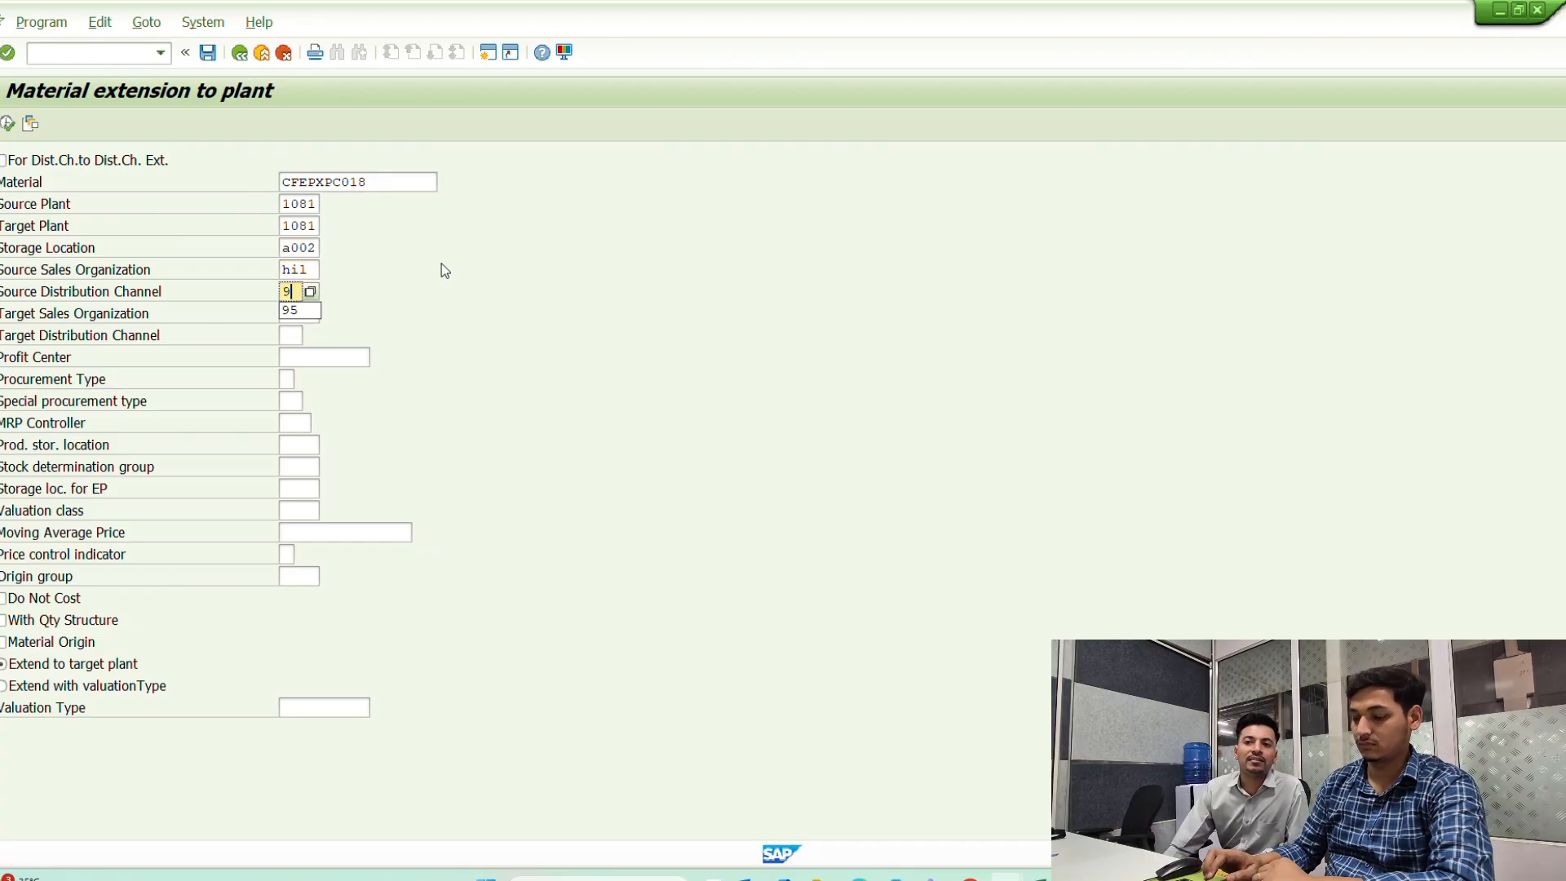
{"action": "type", "text": "5"}
{"action": "key", "text": "Tab"}
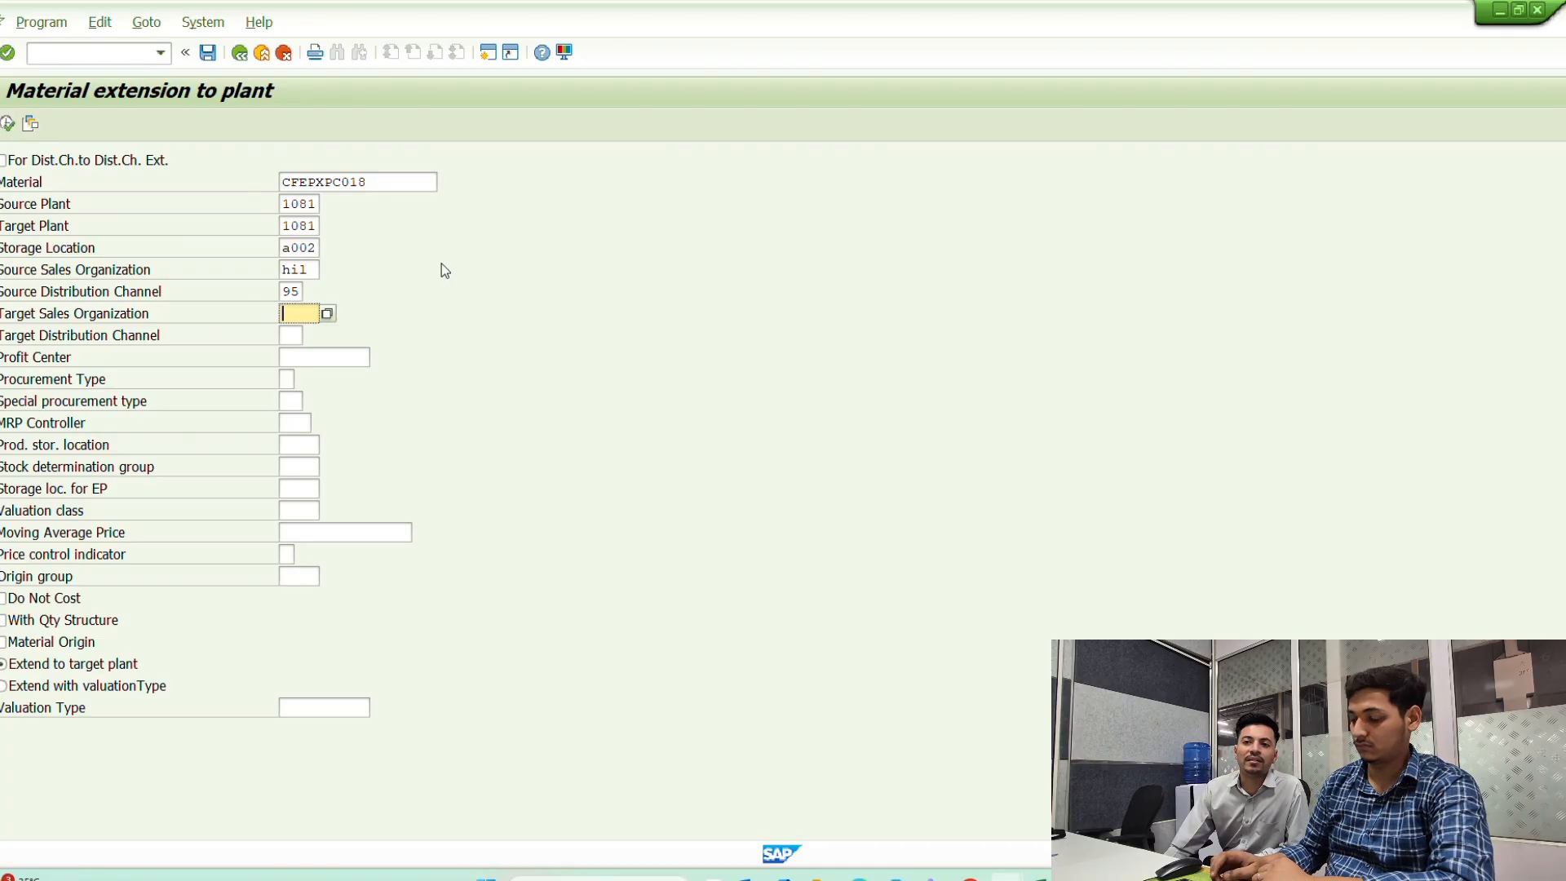
{"action": "type", "text": "hil"}
{"action": "key", "text": "Tab"}
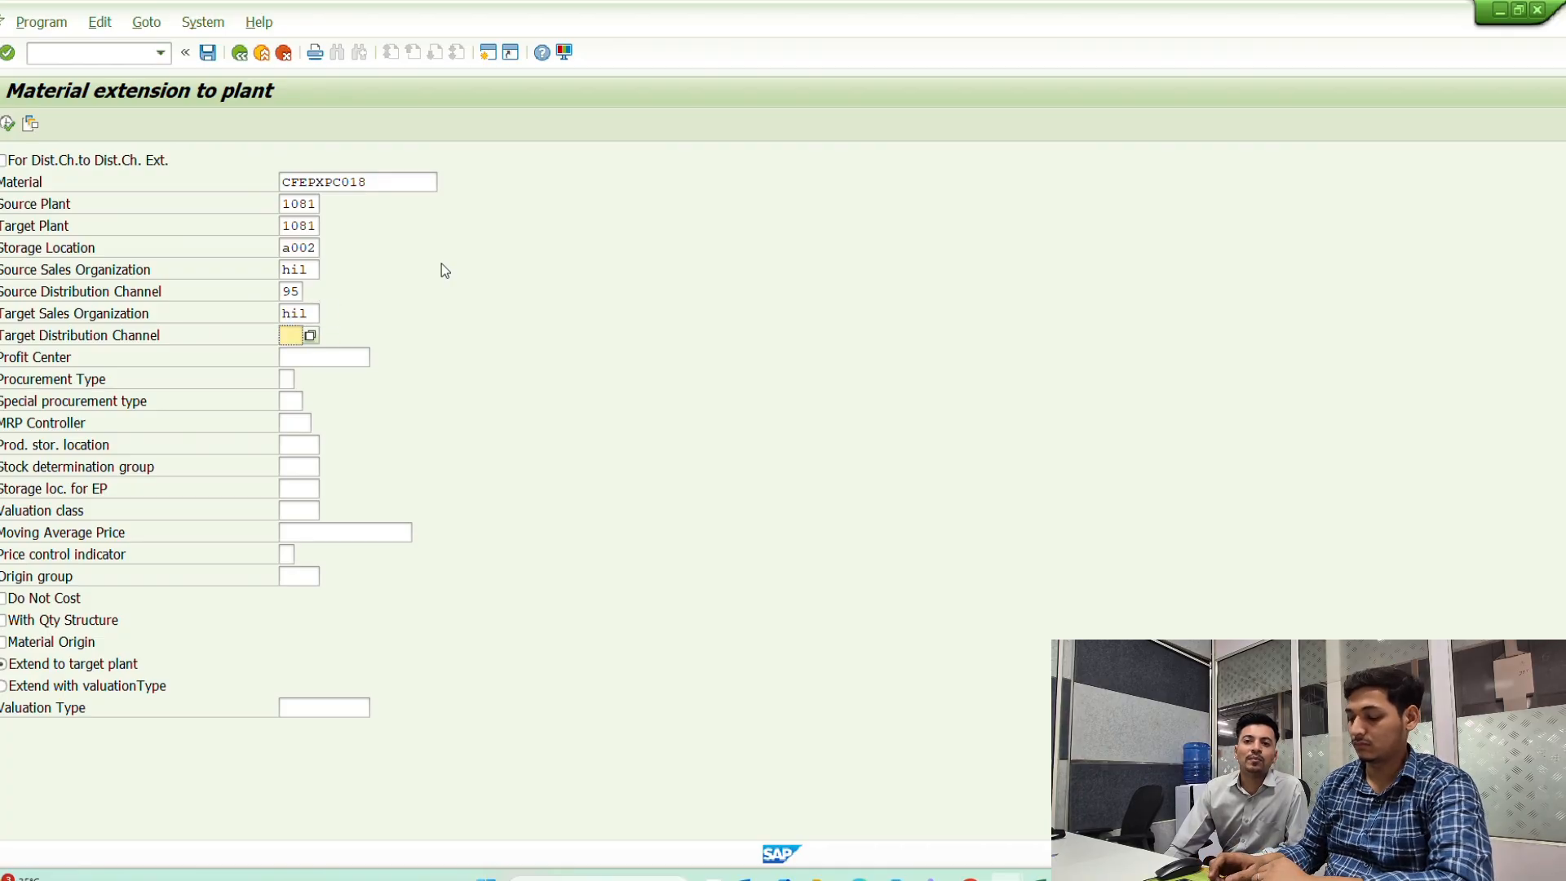
{"action": "type", "text": "95"}
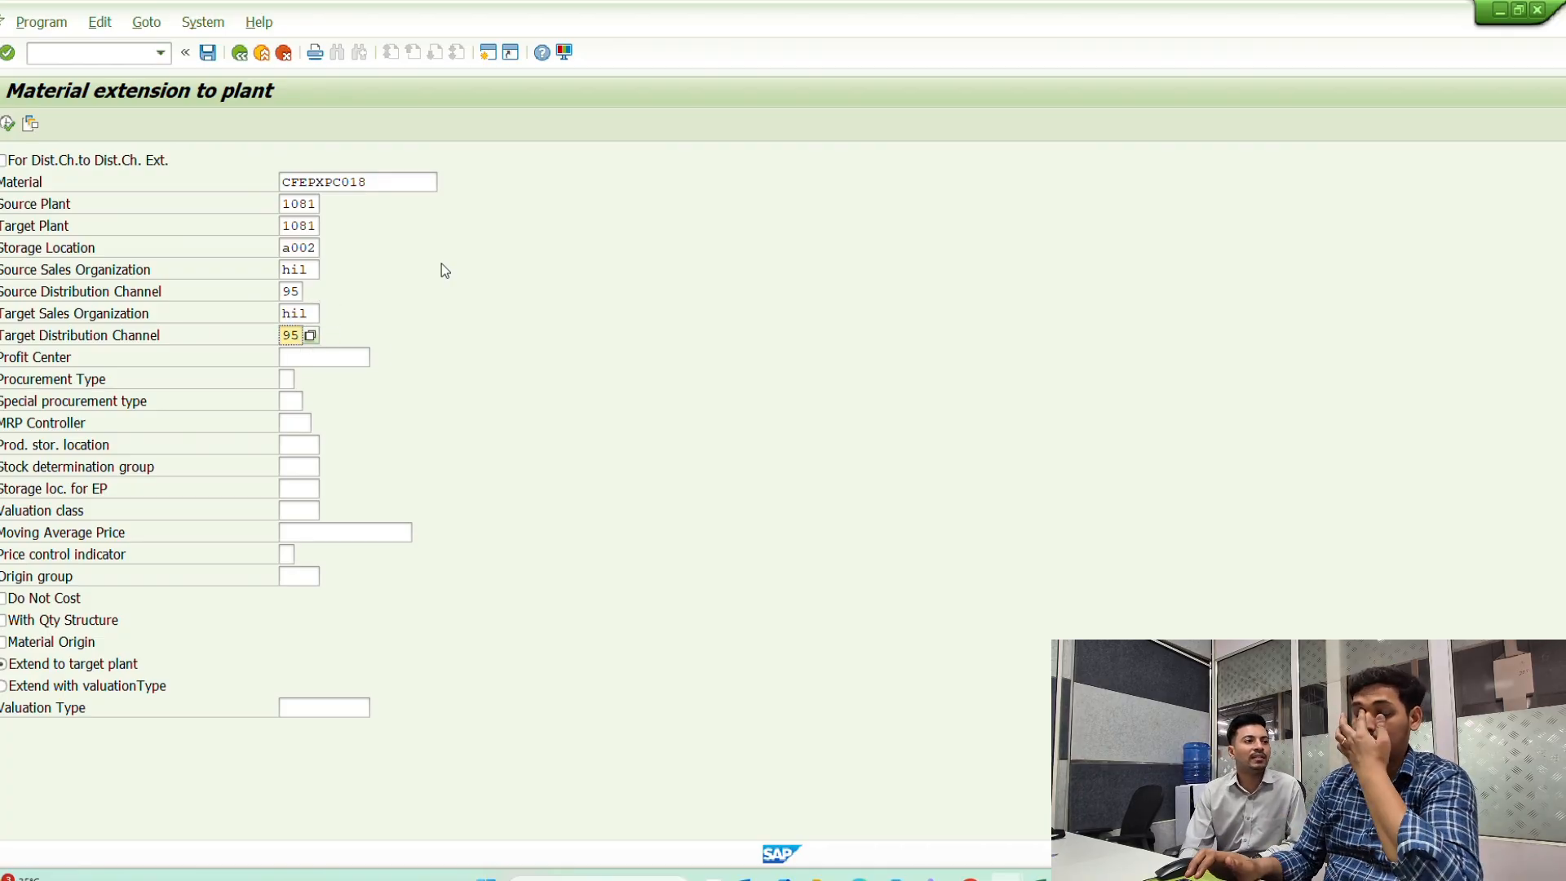
- Set the profit center to 1108110
{"action": "key", "text": "Tab"}
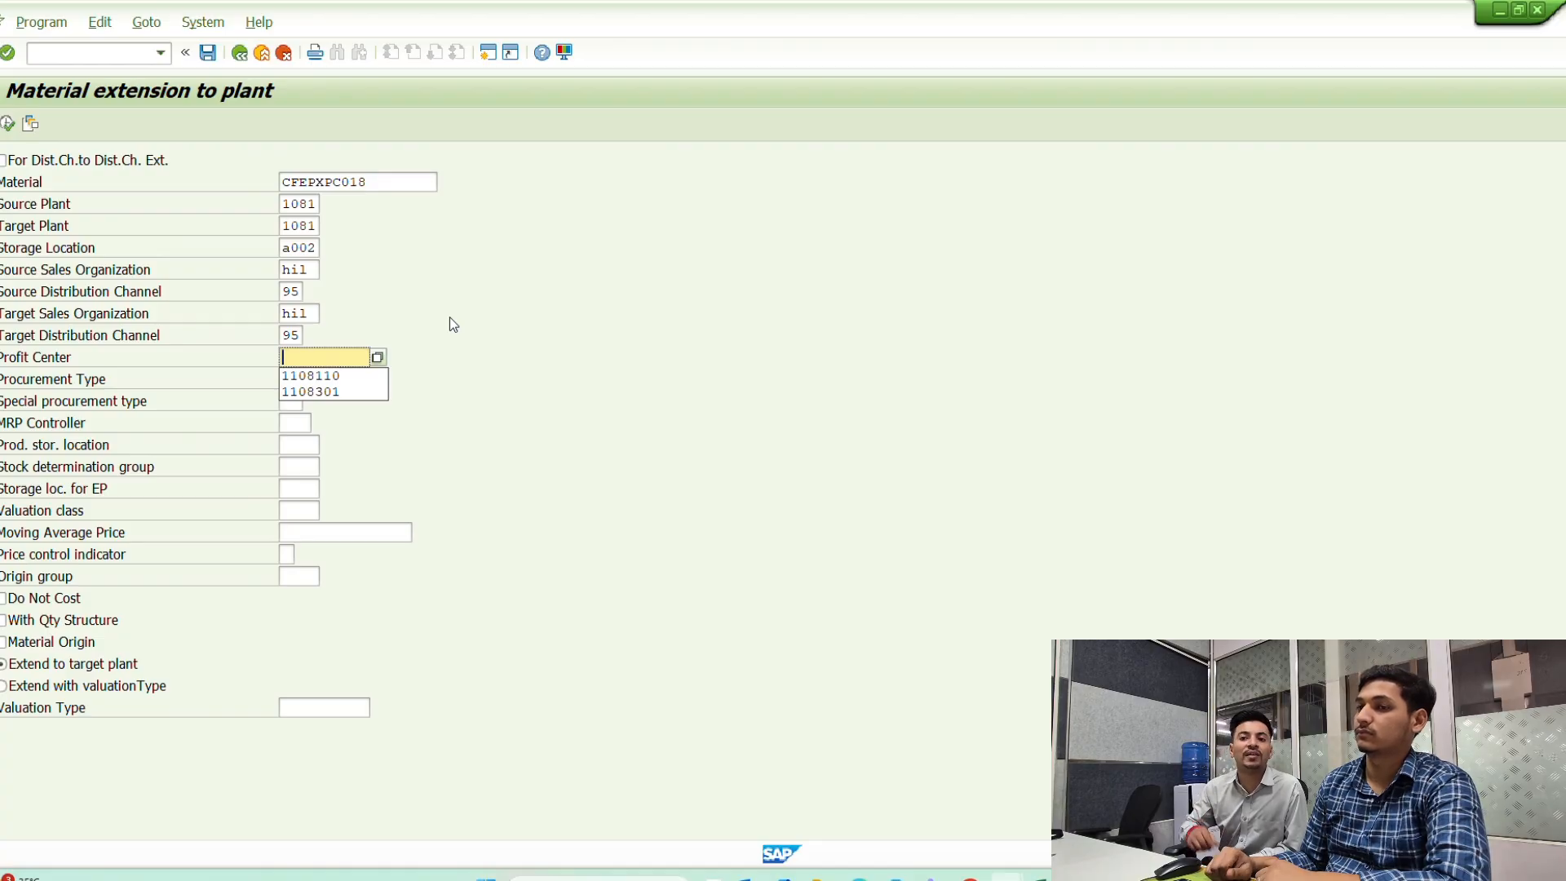
{"action": "key", "text": "Down"}
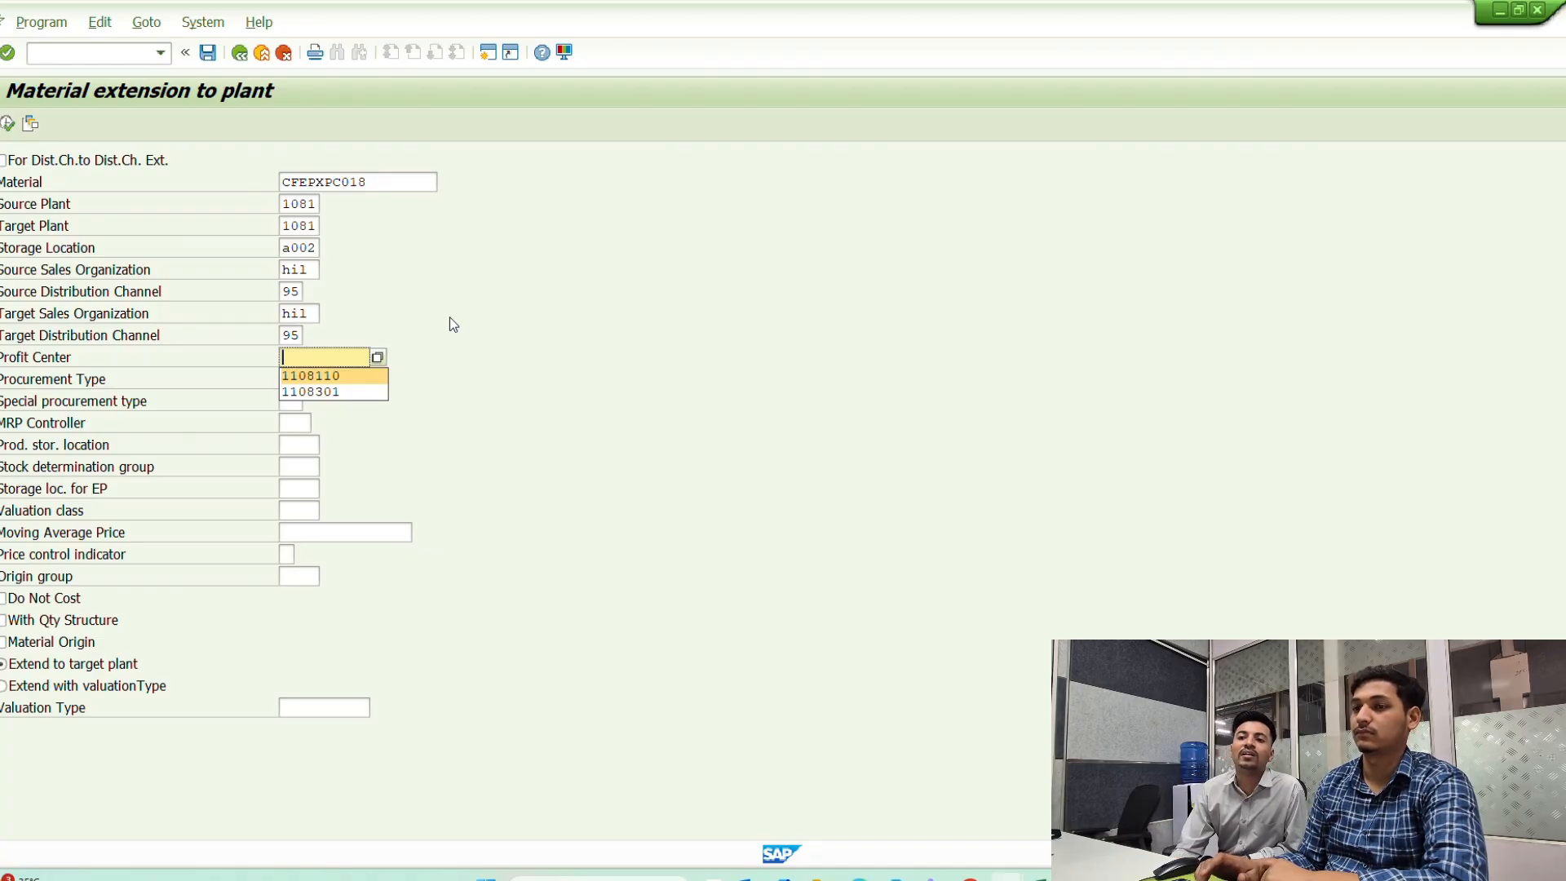
{"action": "key", "text": "Return"}
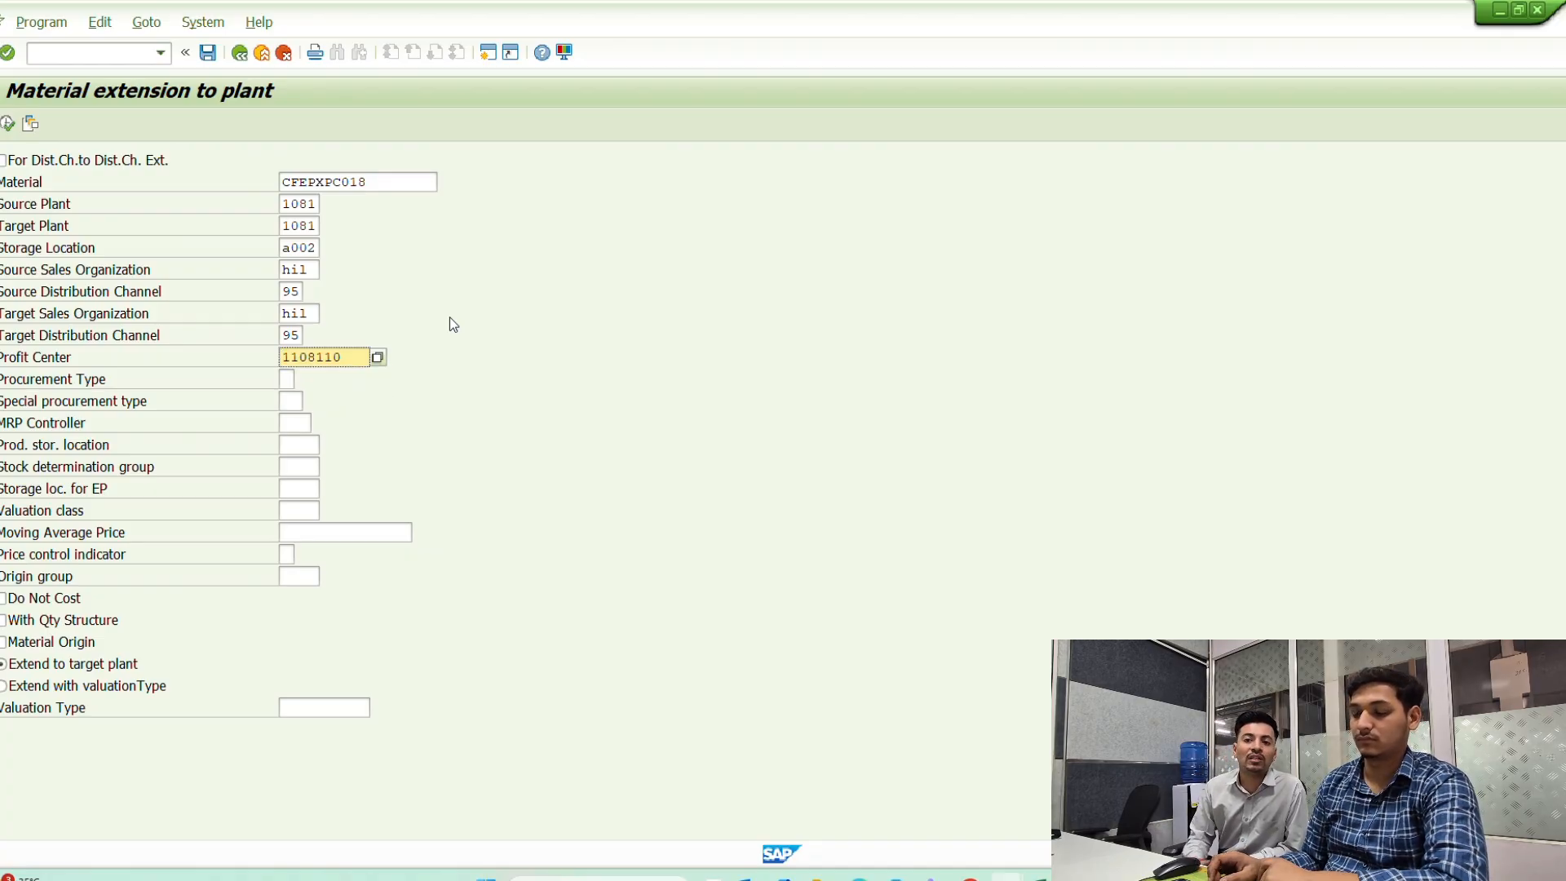
- Set the procurement type to e for in-plant extension of the material
{"action": "key", "text": "Tab"}
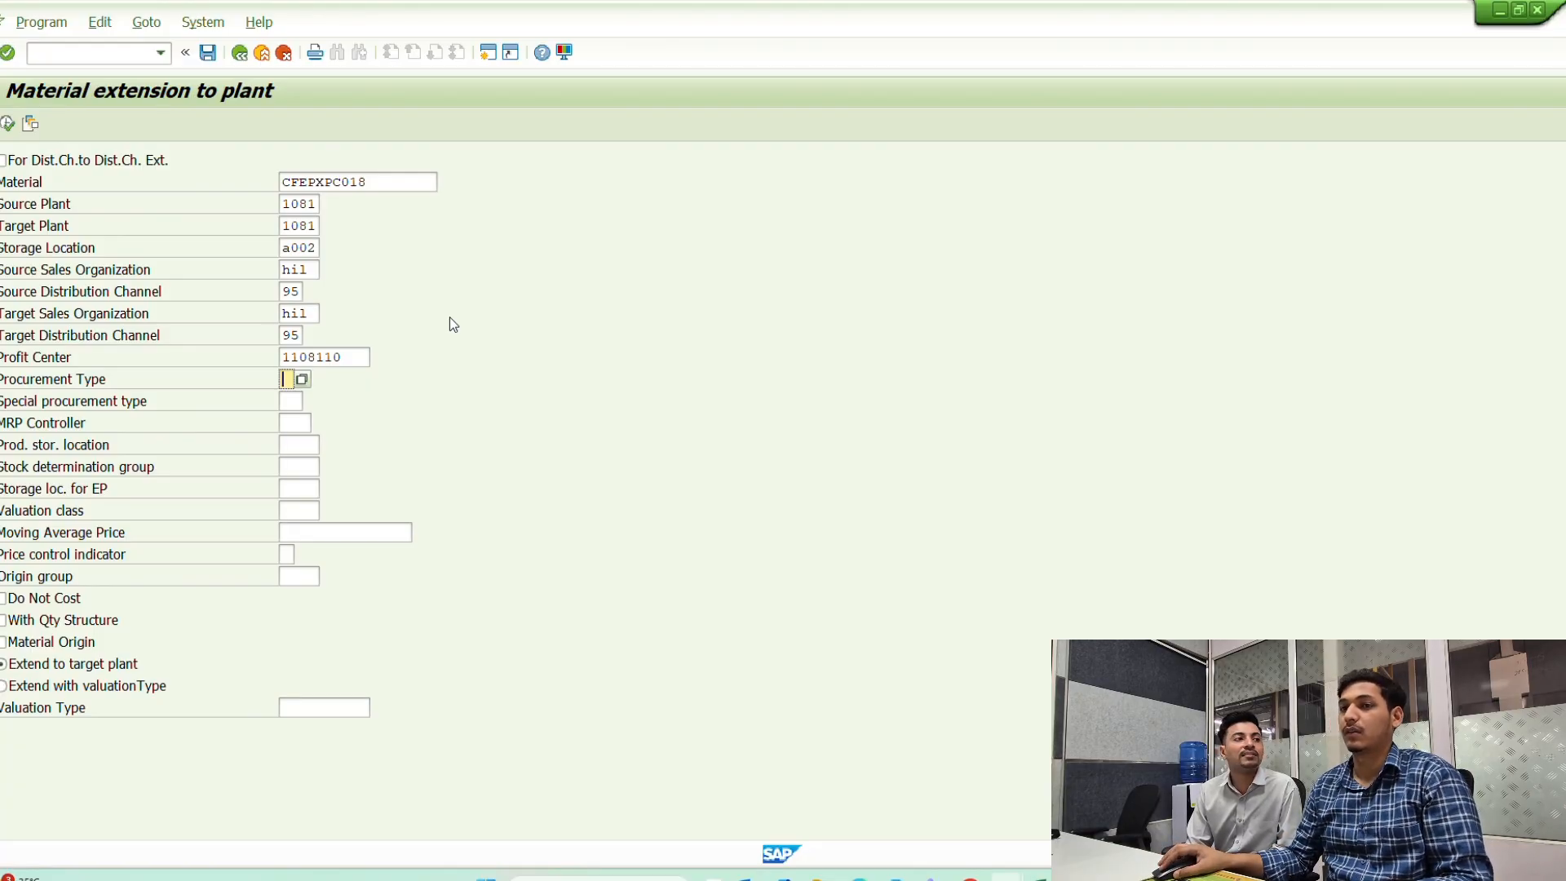
{"action": "key", "text": "alt+Tab"}
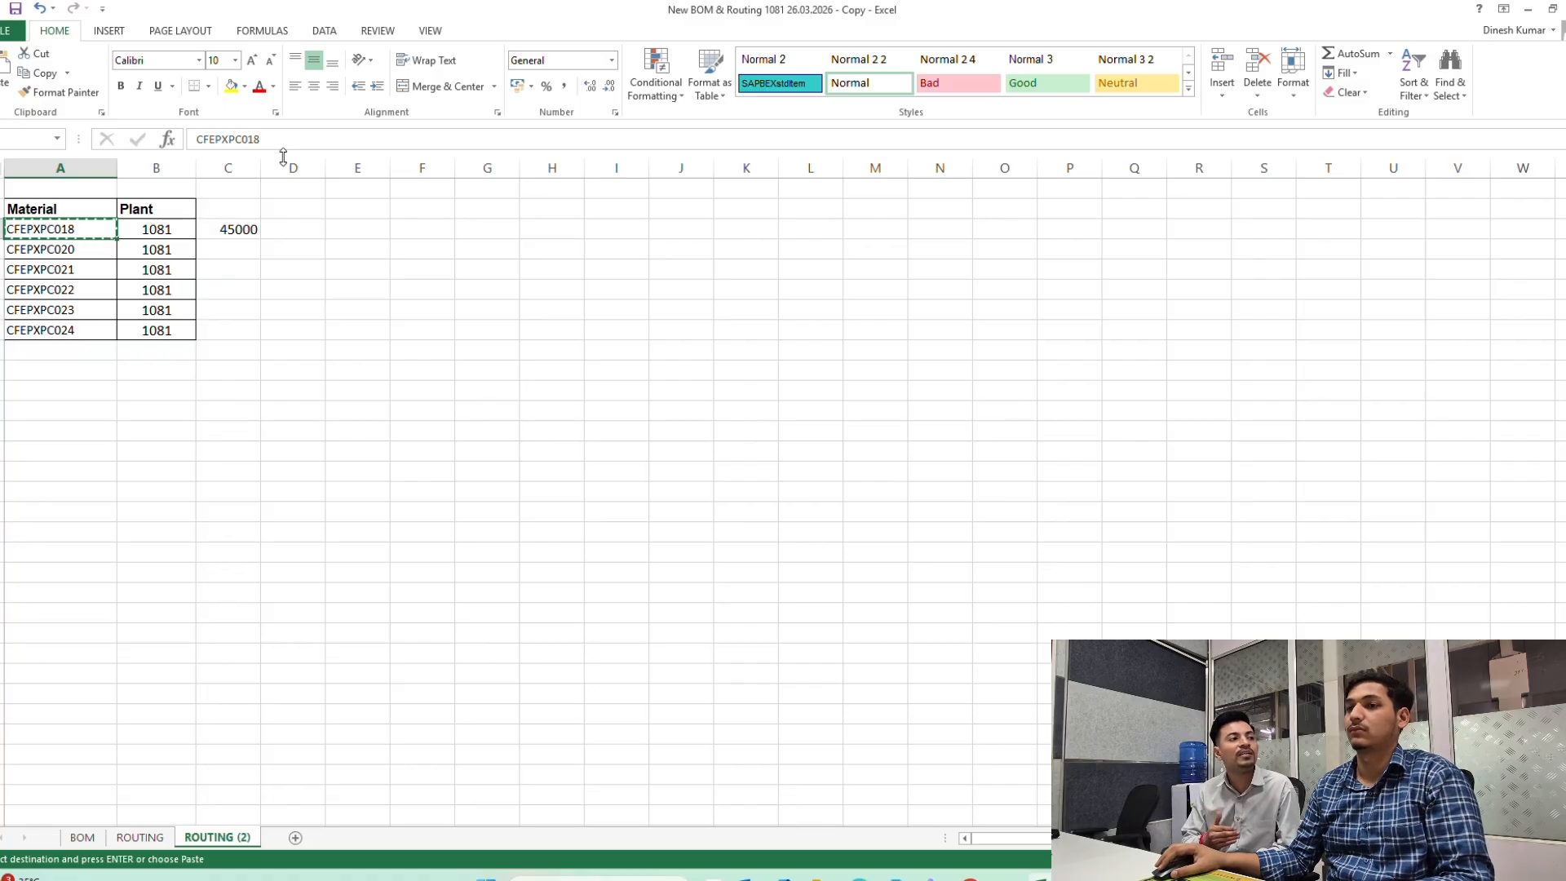
{"action": "key", "text": "alt+Tab"}
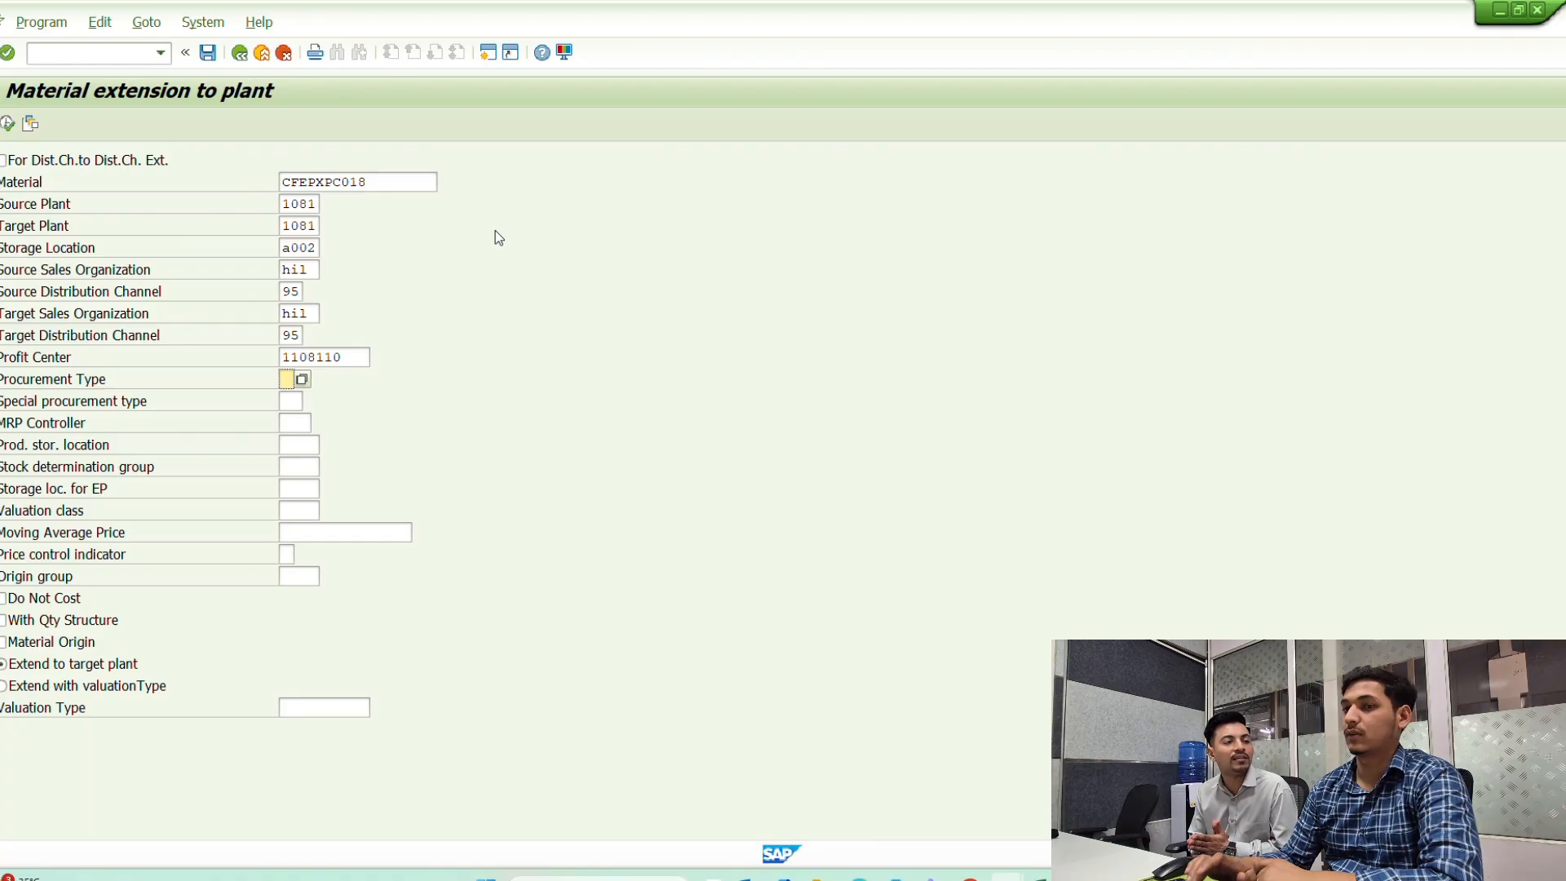
{"action": "key", "text": "BackSpace"}
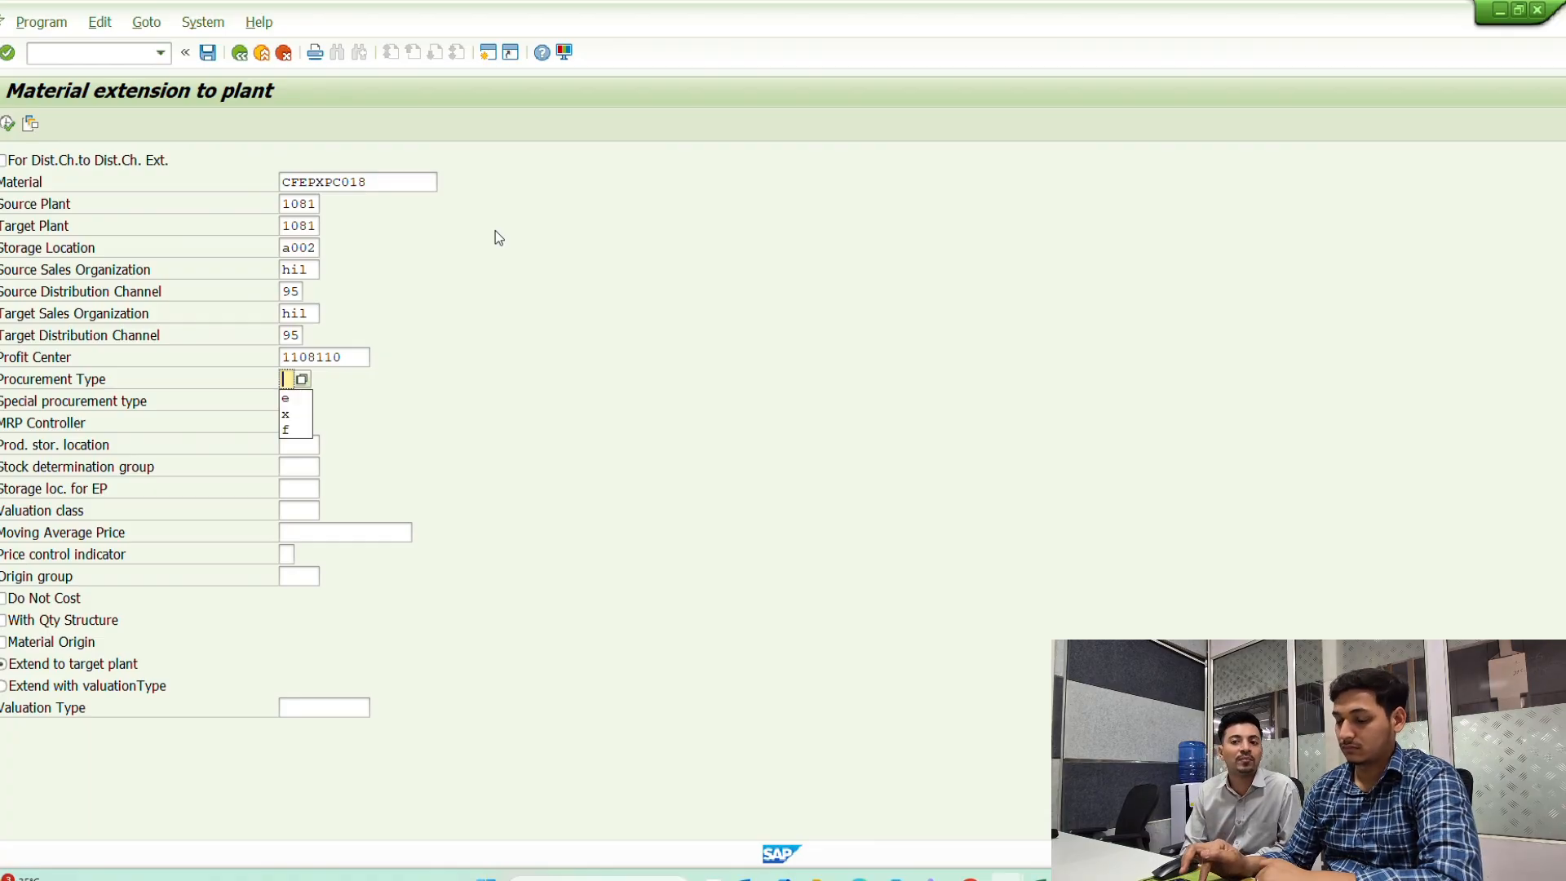
{"action": "key", "text": "Down"}
{"action": "key", "text": "Down"}
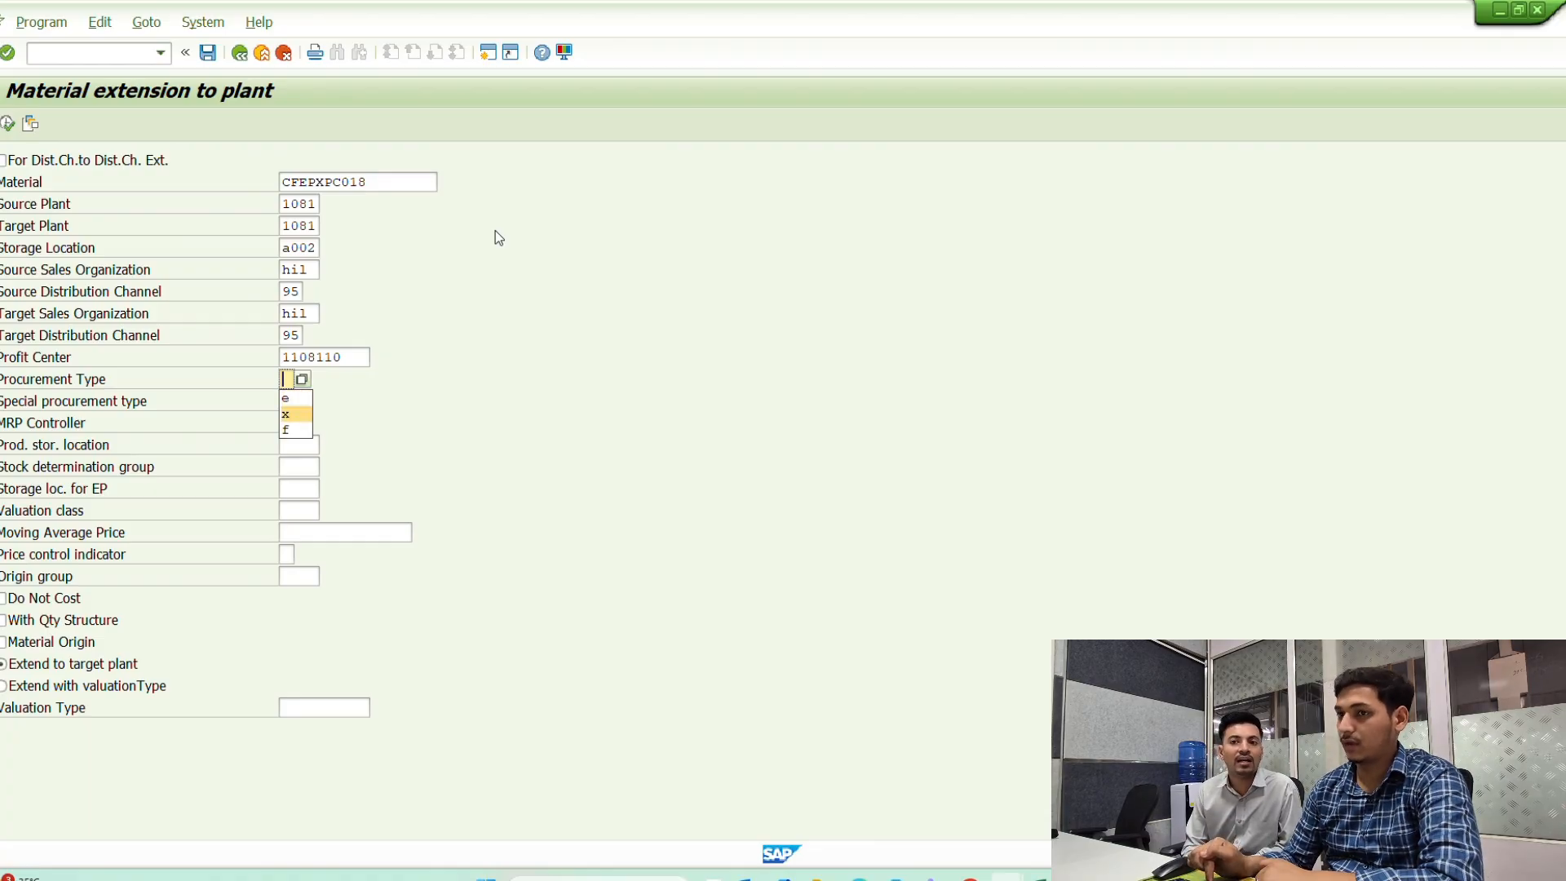
{"action": "key", "text": "Up"}
{"action": "key", "text": "Return"}
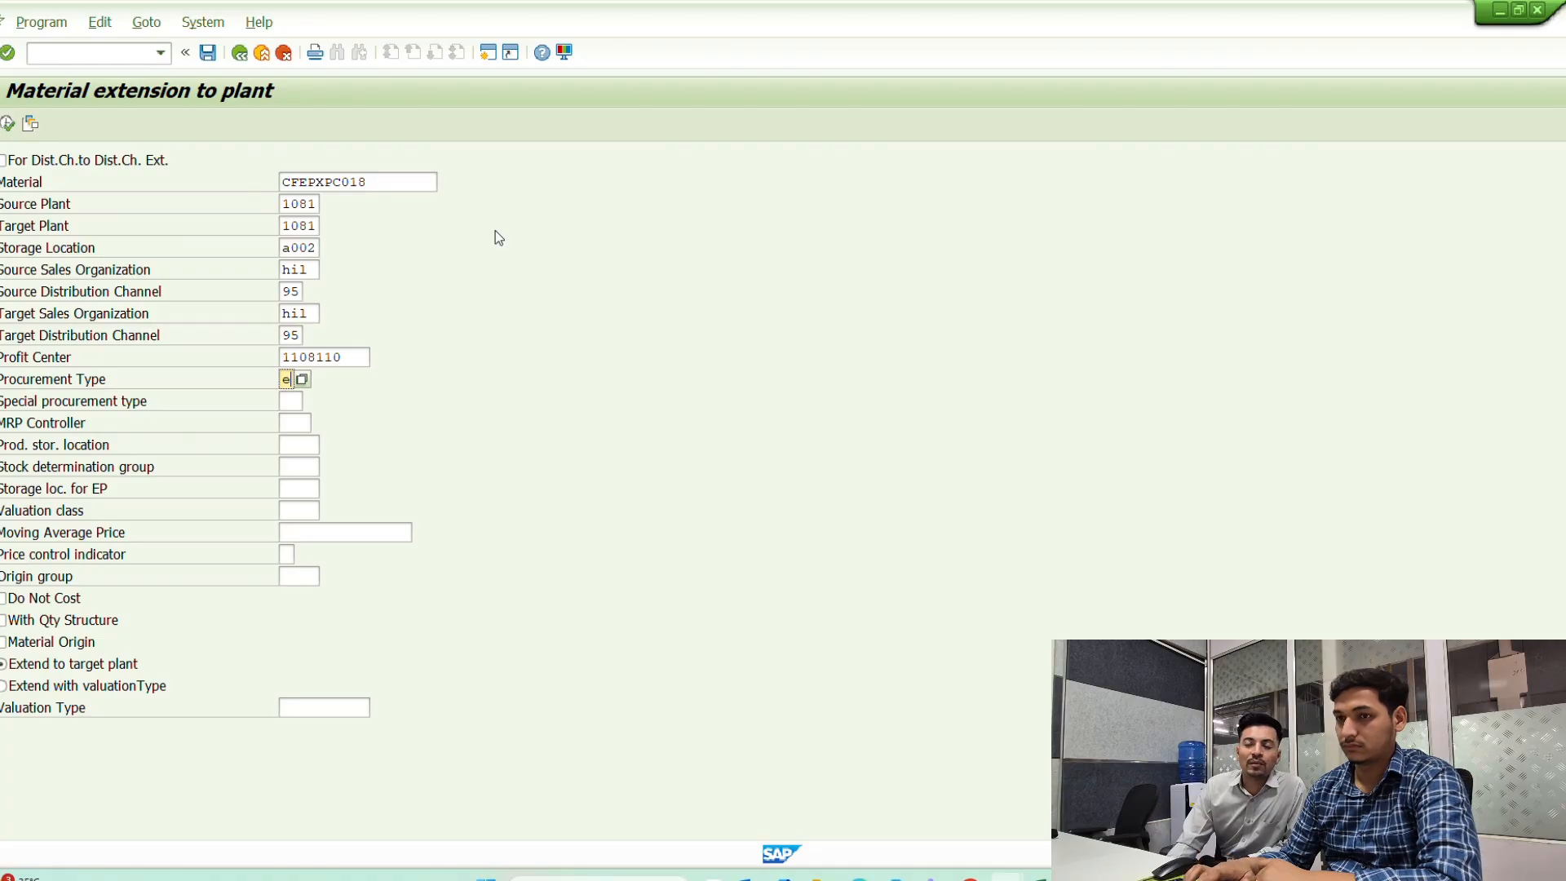
{"action": "key", "text": "Tab"}
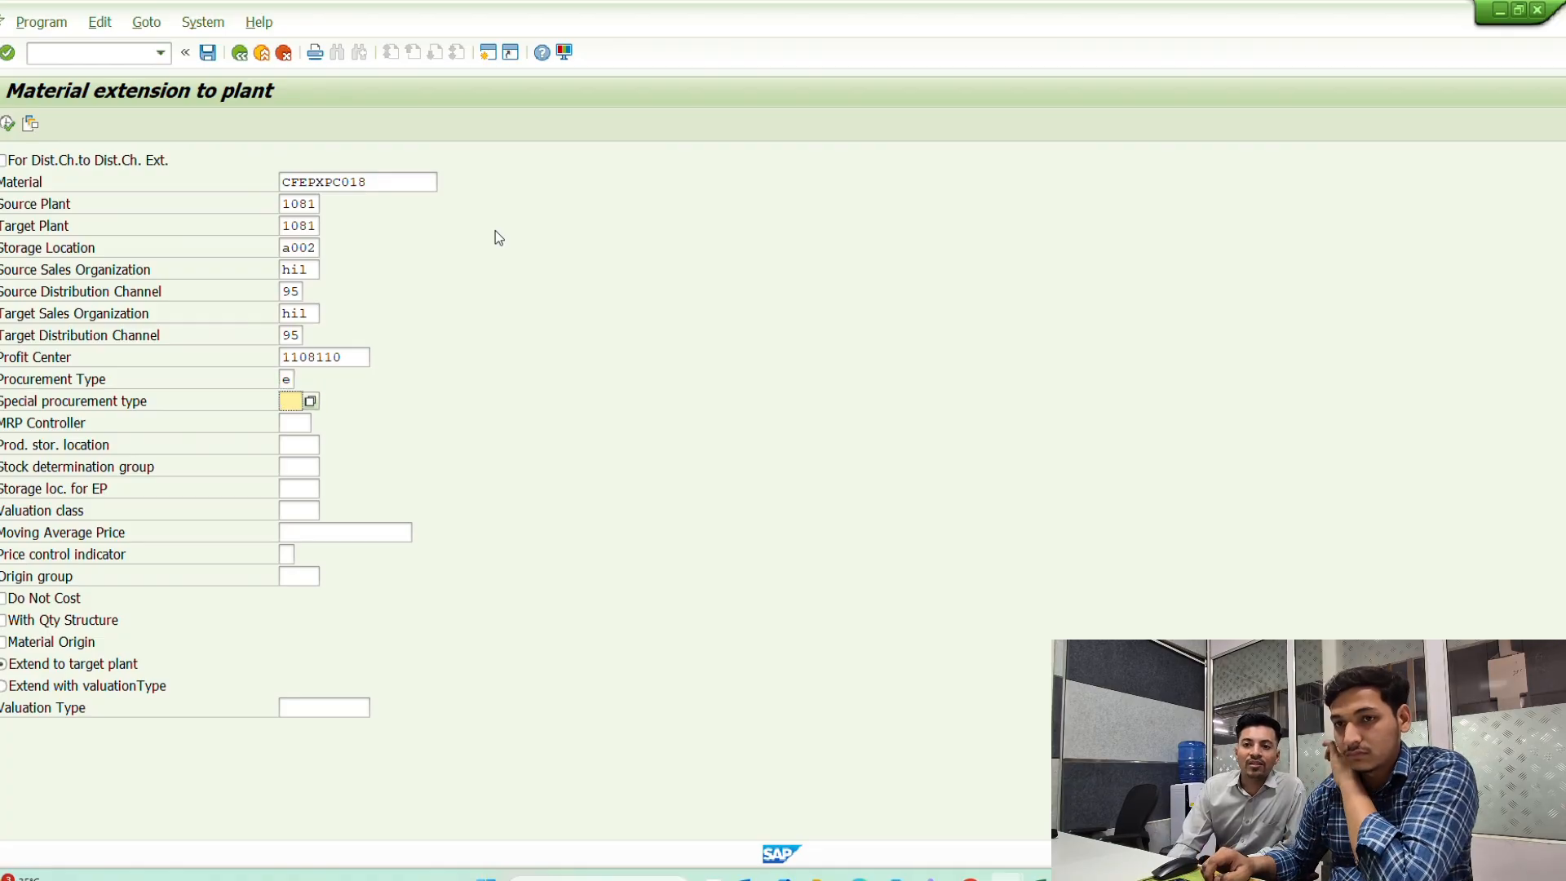
{"action": "key", "text": "Tab"}
{"action": "key", "text": "Tab"}
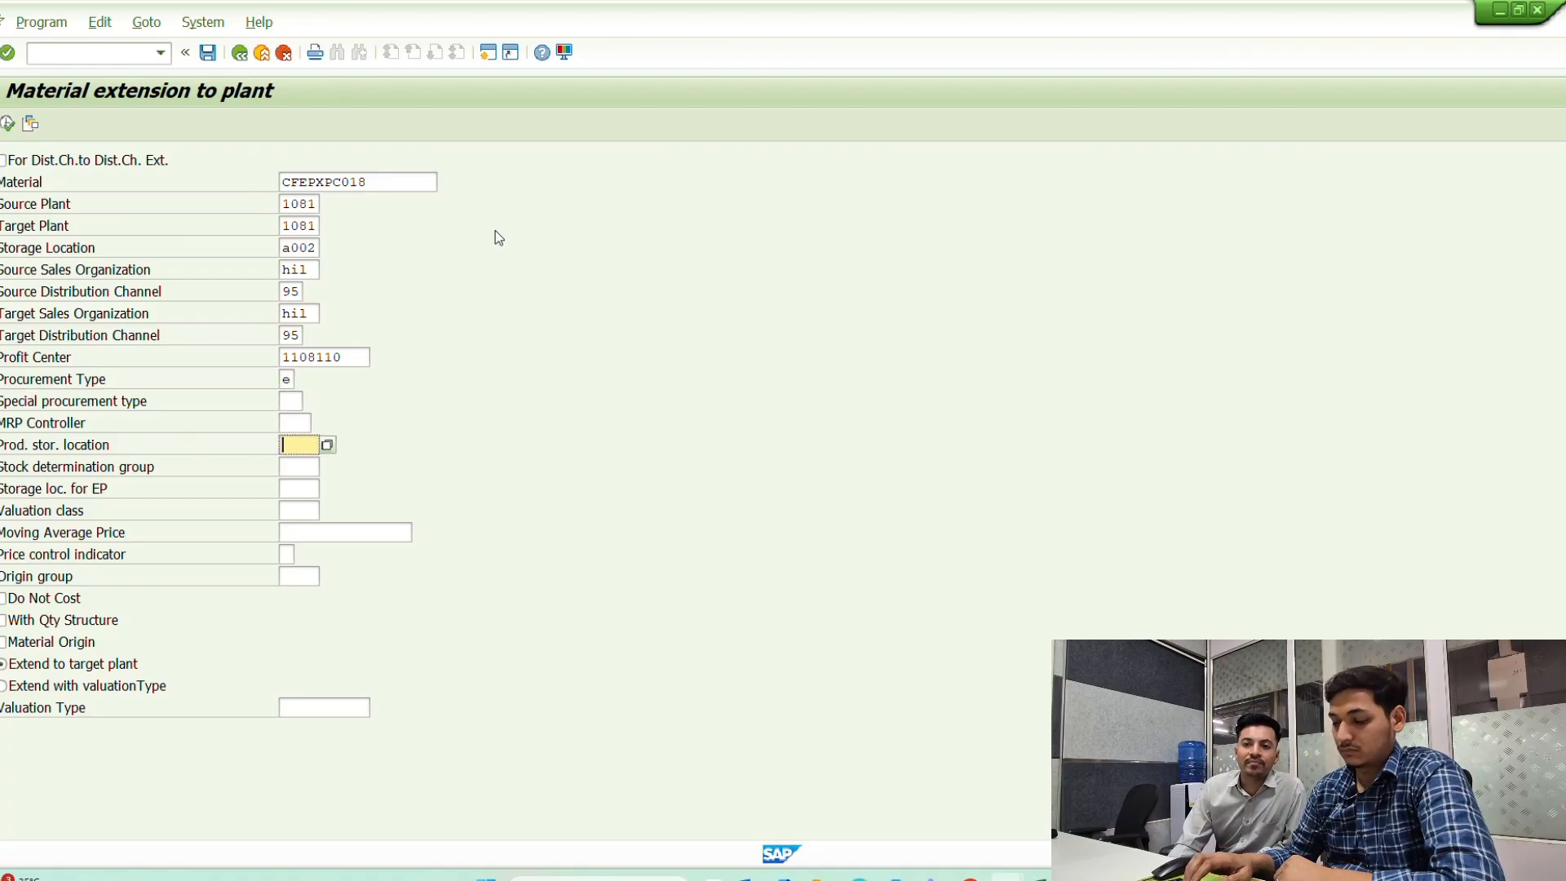
{"action": "key", "text": "Tab"}
{"action": "key", "text": "Tab"}
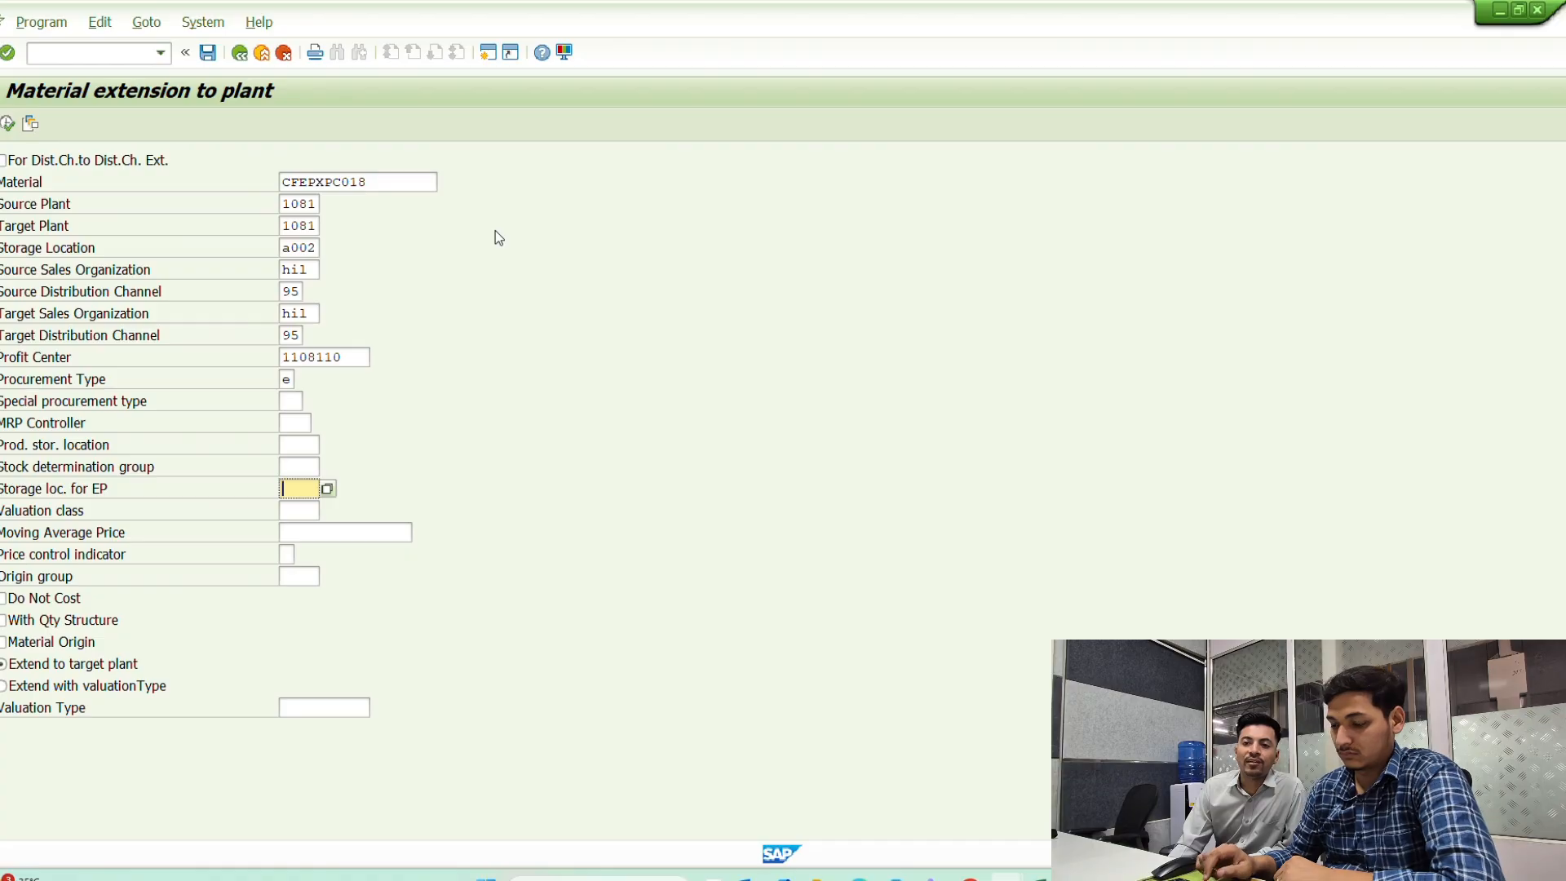
{"action": "key", "text": "Down"}
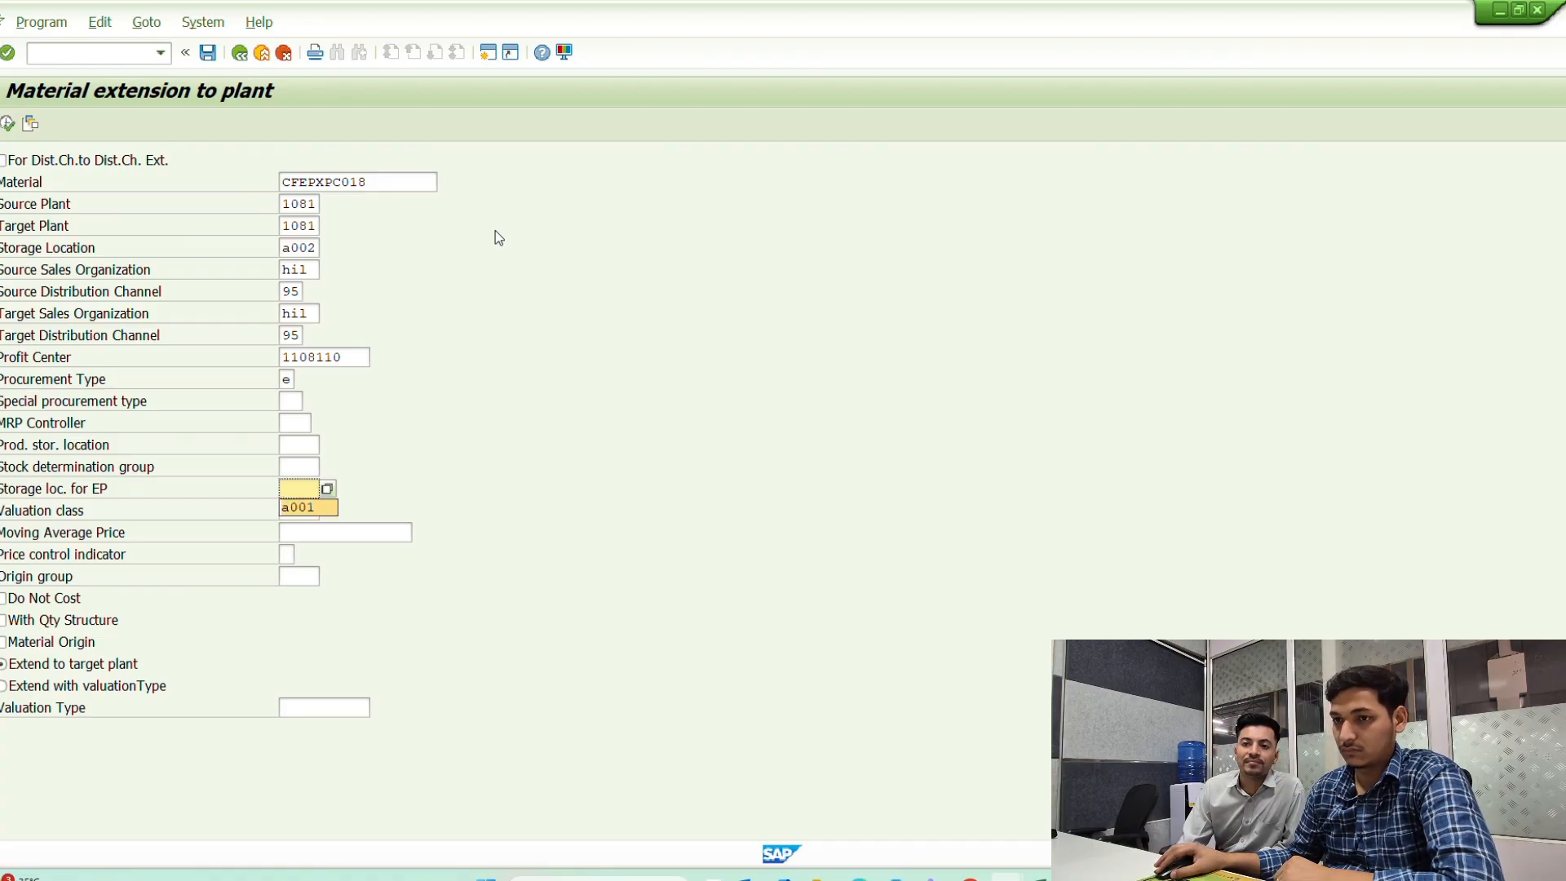
{"action": "key", "text": "Escape"}
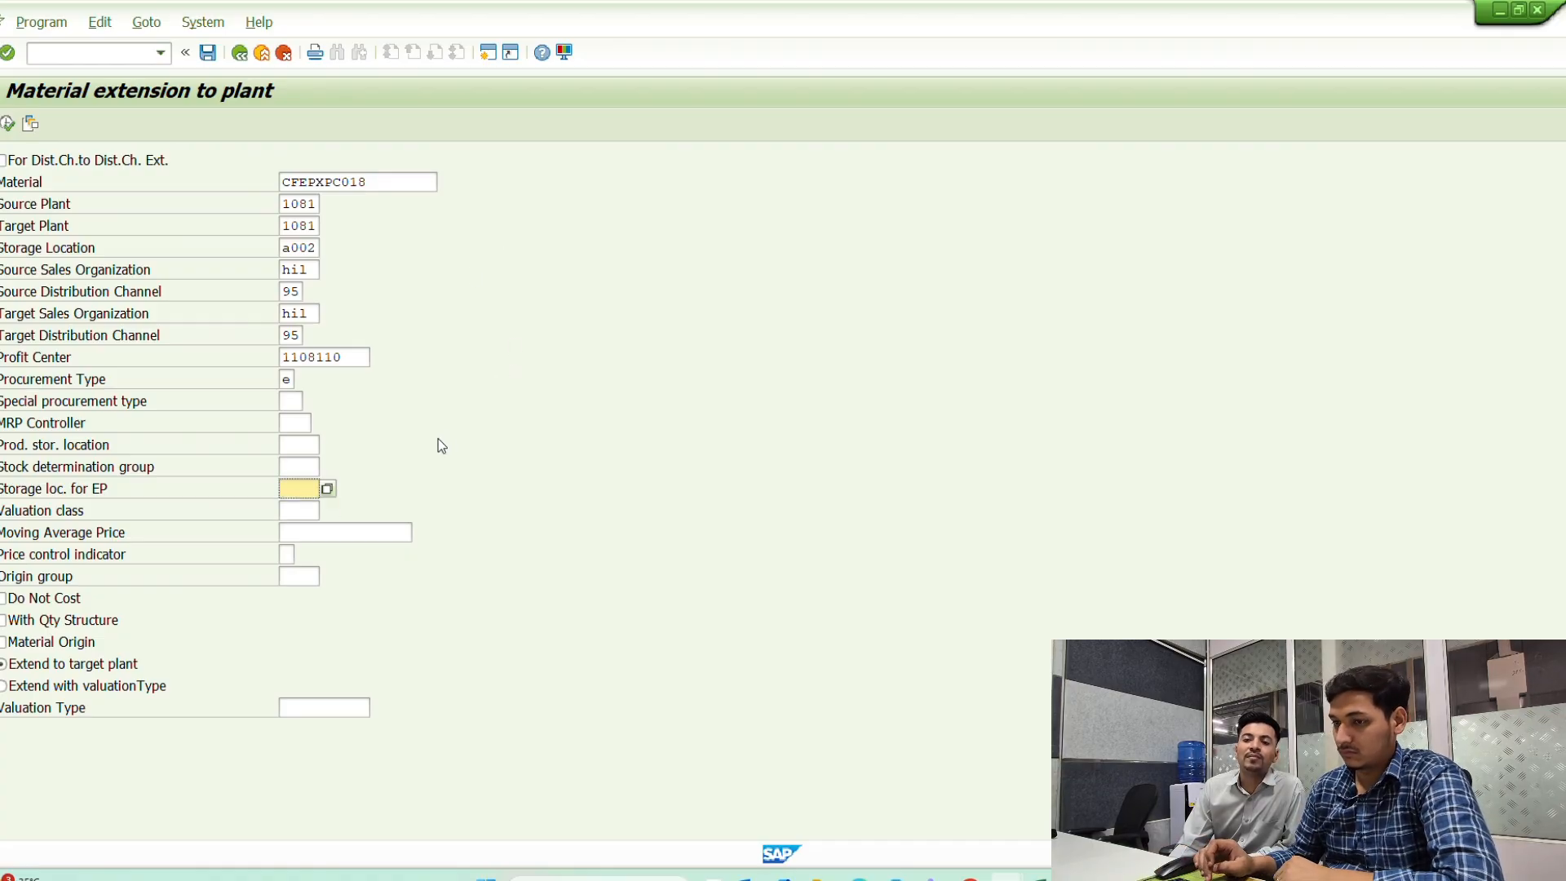
- Set the valuation class to 7034 for the material extension
{"action": "key", "text": "Tab"}
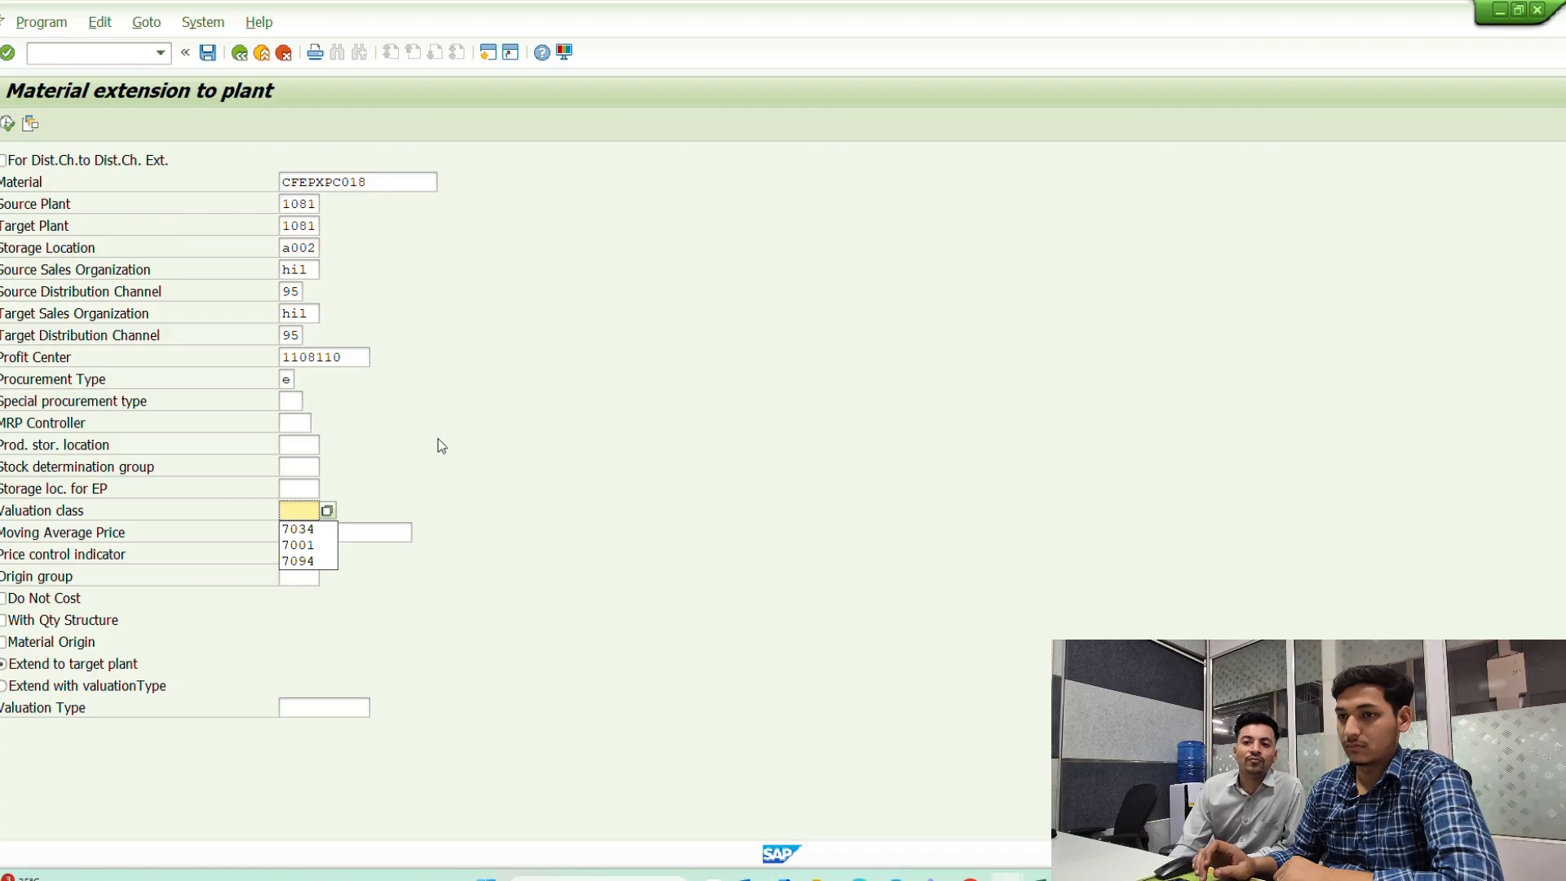
{"action": "key", "text": "Down"}
{"action": "key", "text": "Return"}
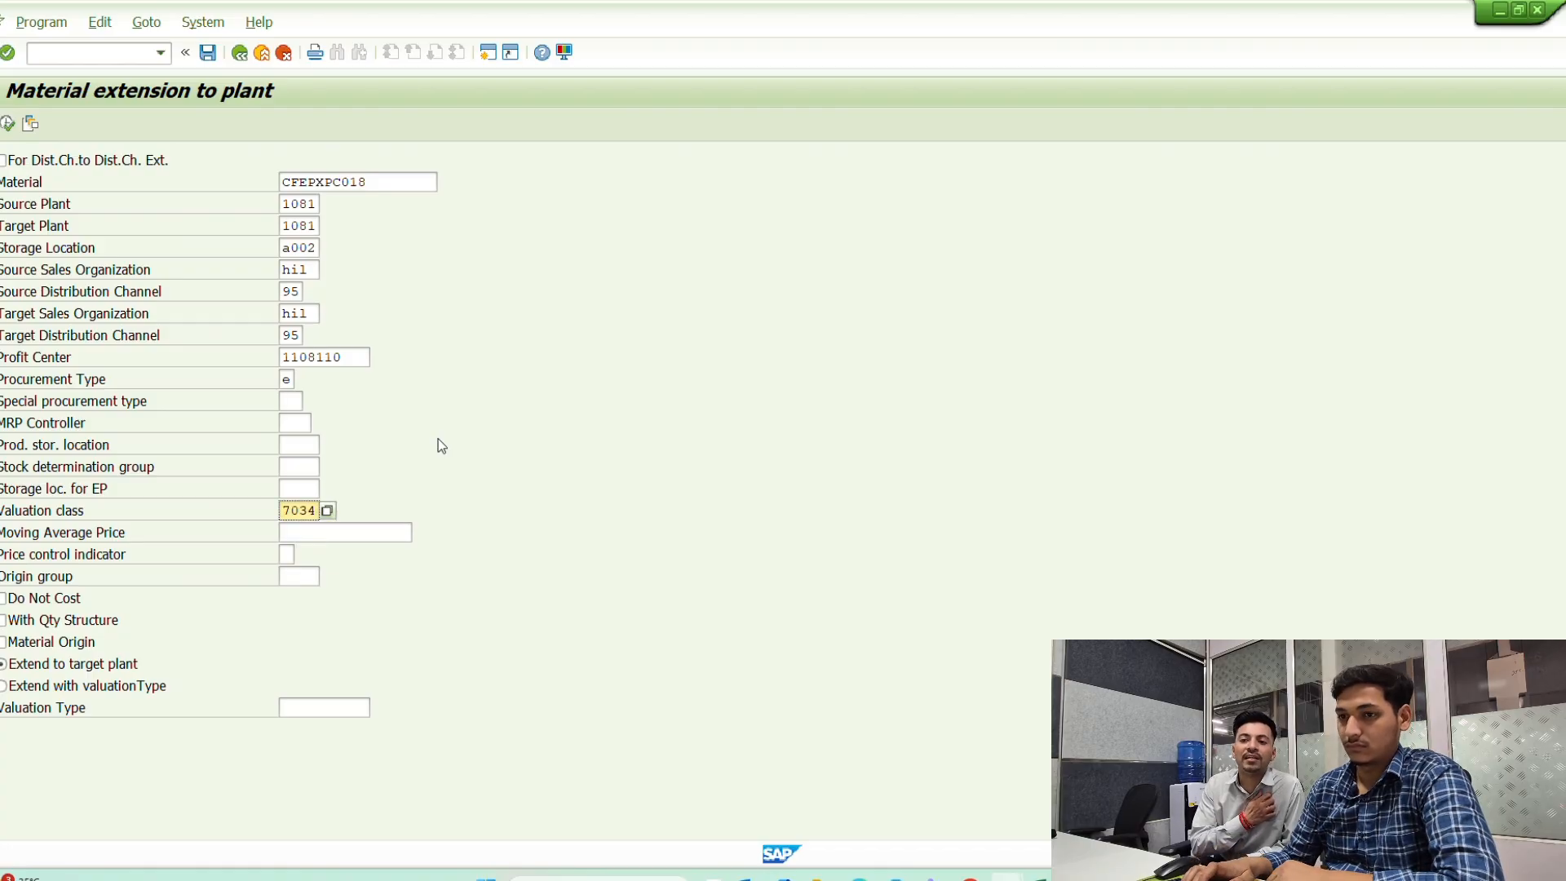
- Look up the price of CFEPXPC018 in the Excel routing sheet and set the moving average price to 45000
{"action": "key", "text": "Tab"}
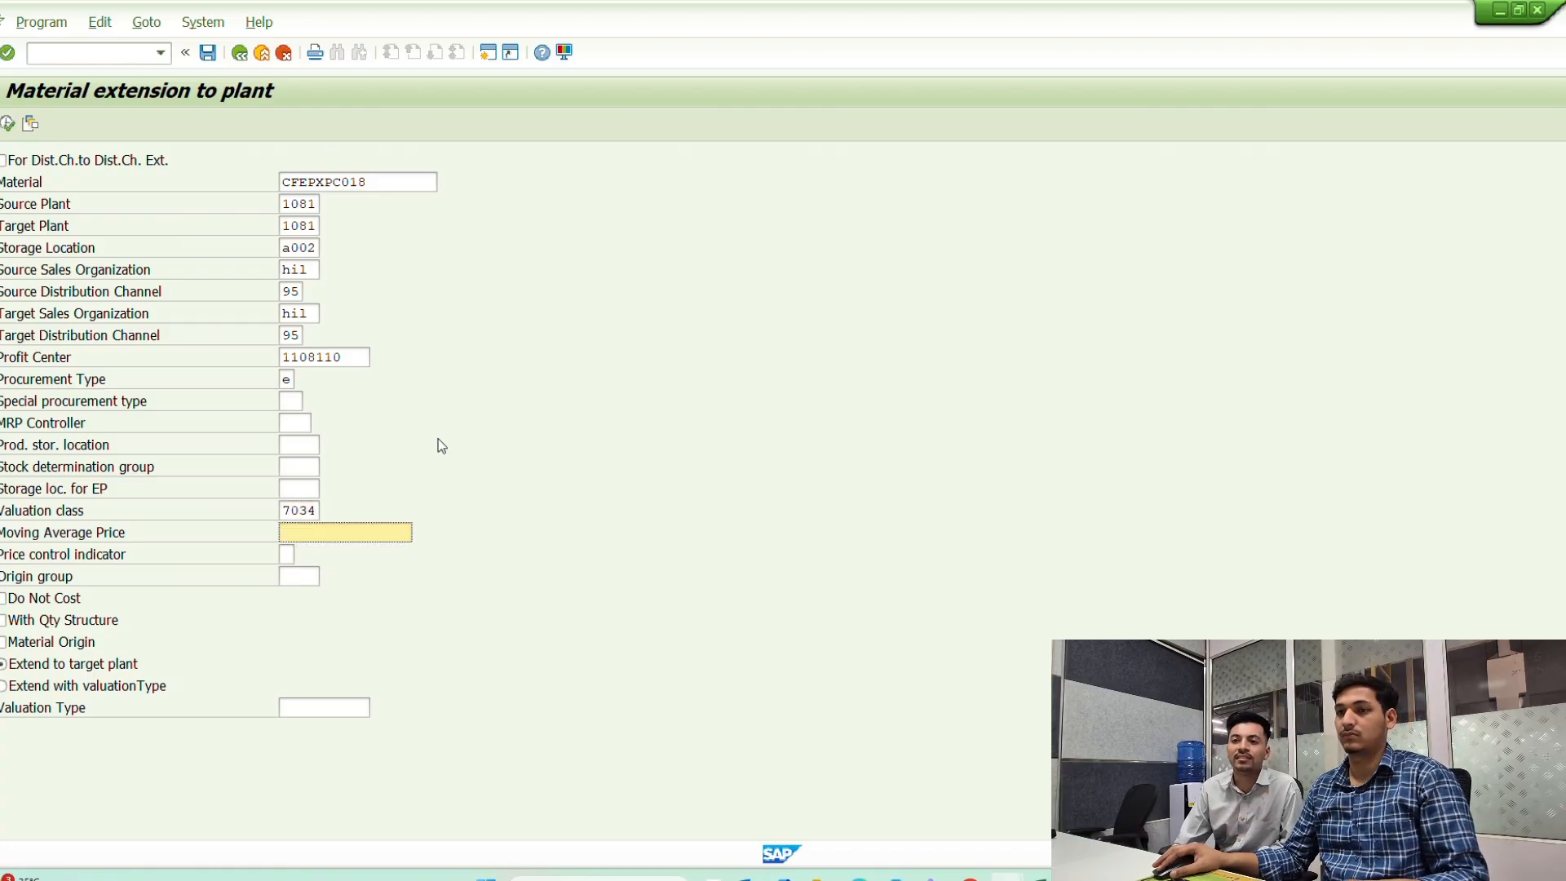
{"action": "key", "text": "alt+Tab"}
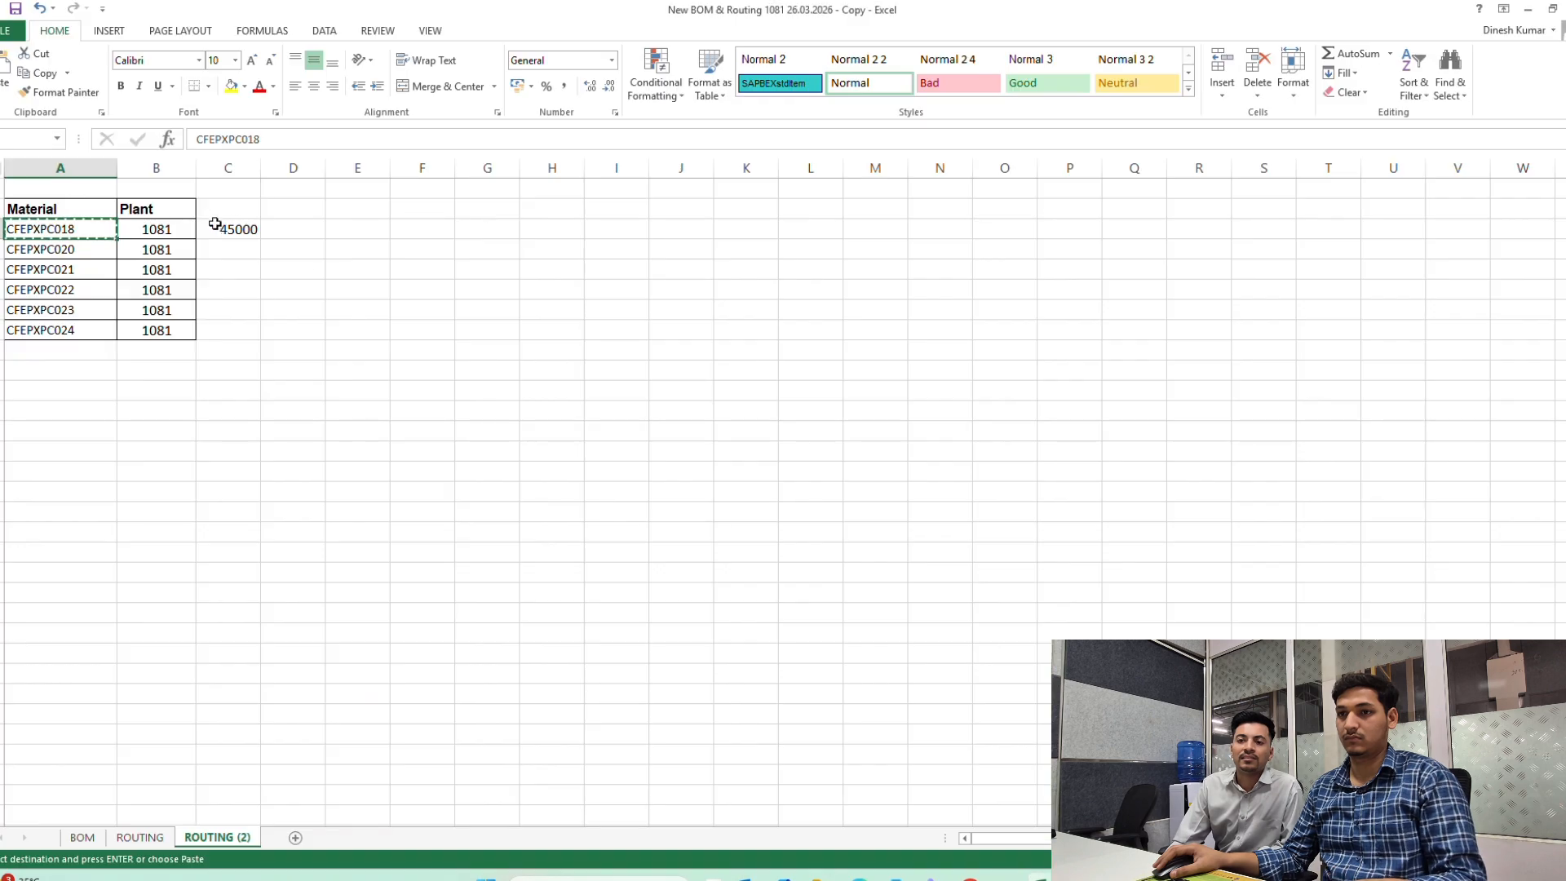
{"action": "left_click", "coordinate": [240, 229]}
{"action": "key", "text": "alt+Tab"}
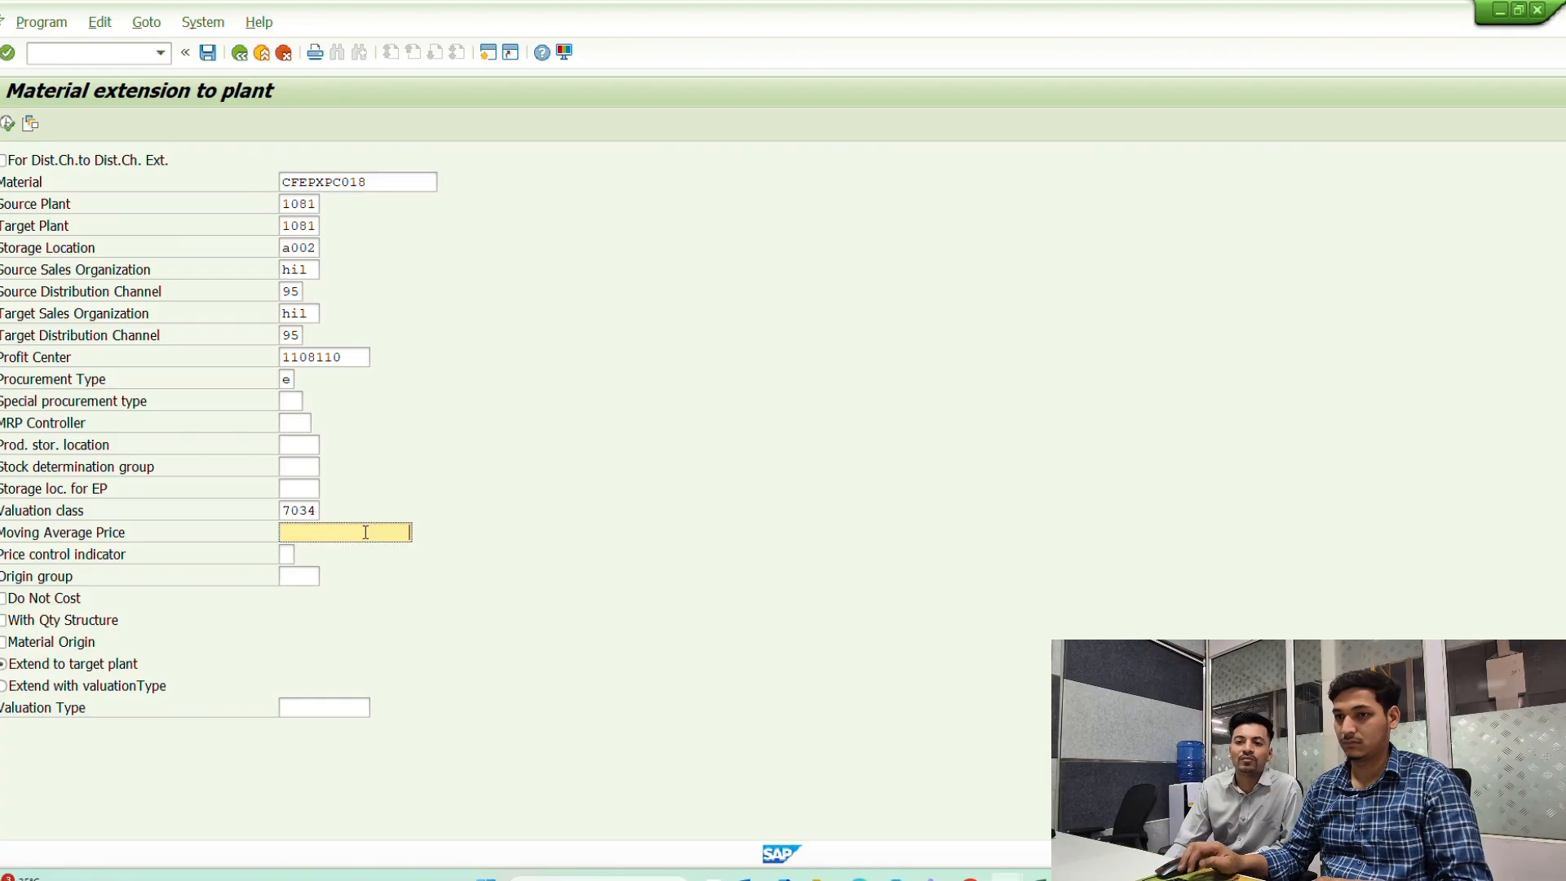
{"action": "type", "text": "450"}
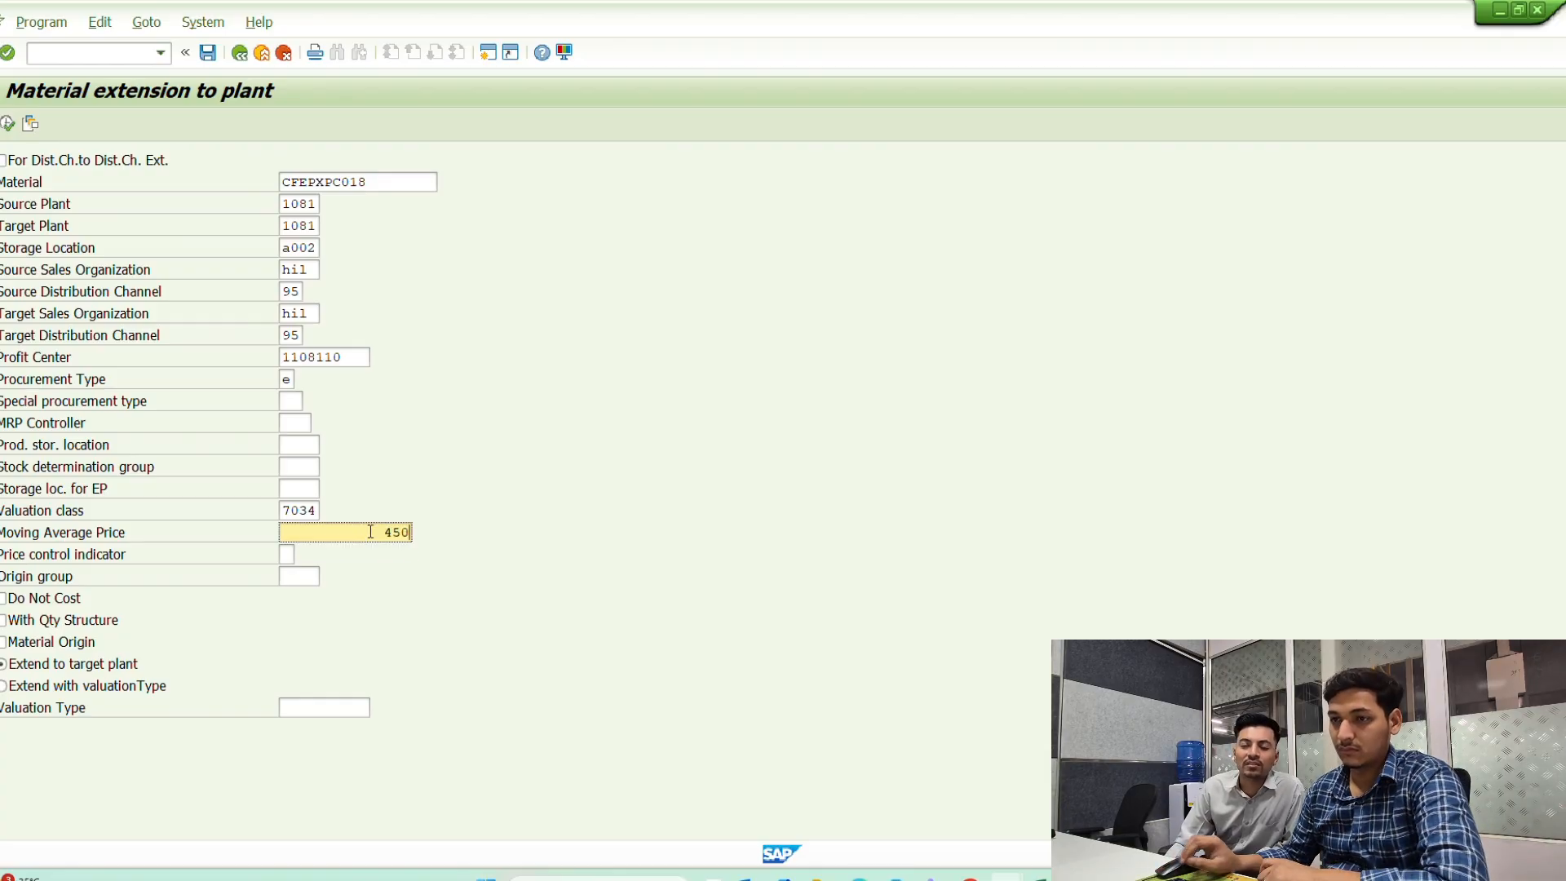
{"action": "type", "text": "00"}
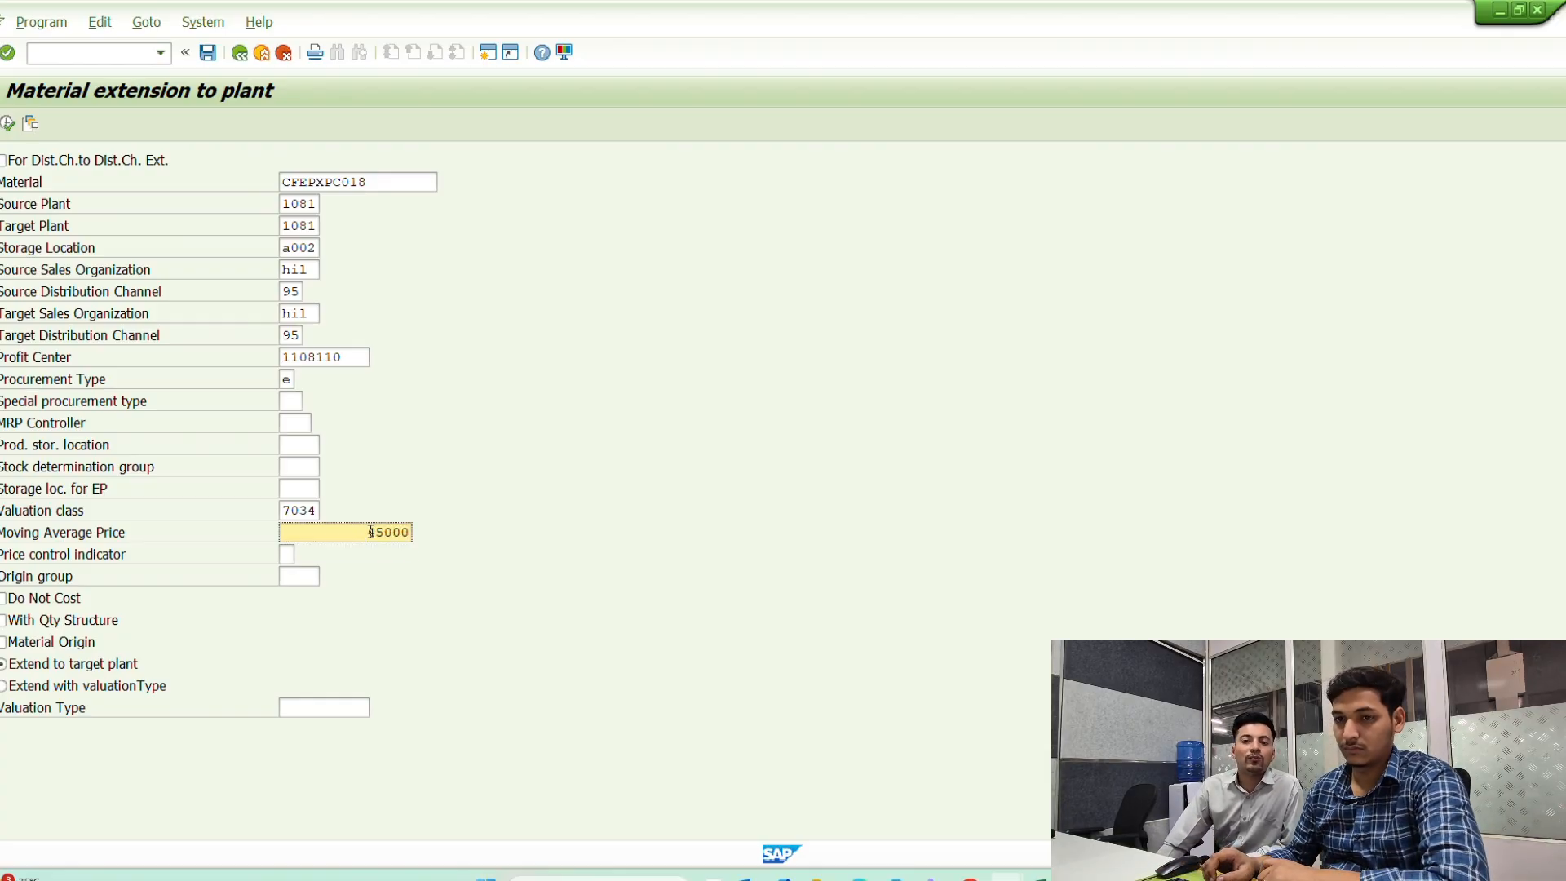
- Set the price control indicator to V for moving average price
{"action": "key", "text": "Tab"}
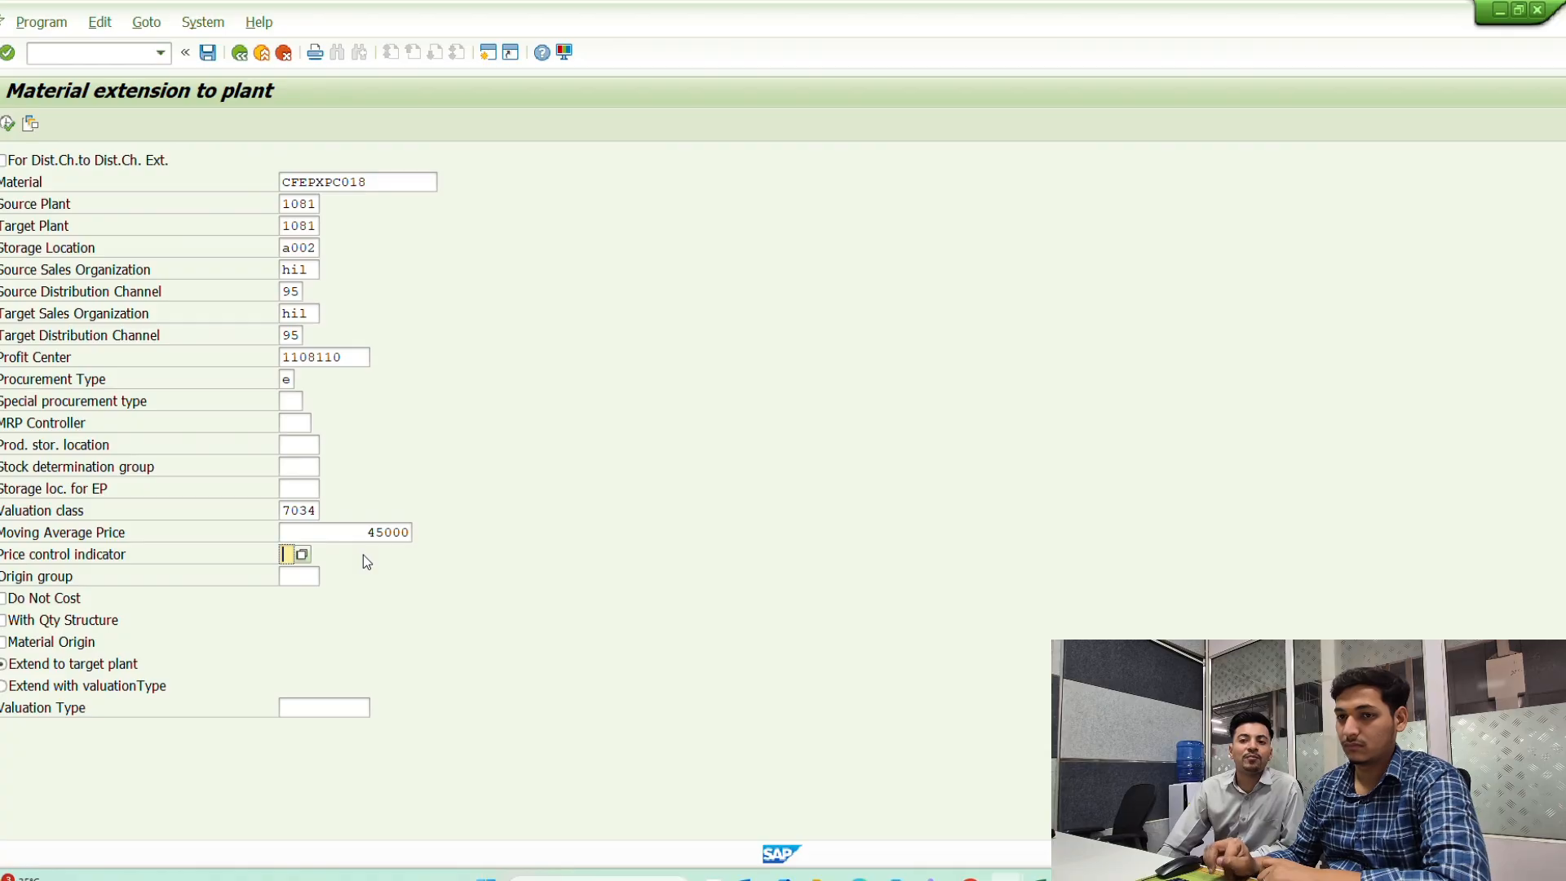
{"action": "key", "text": "Down"}
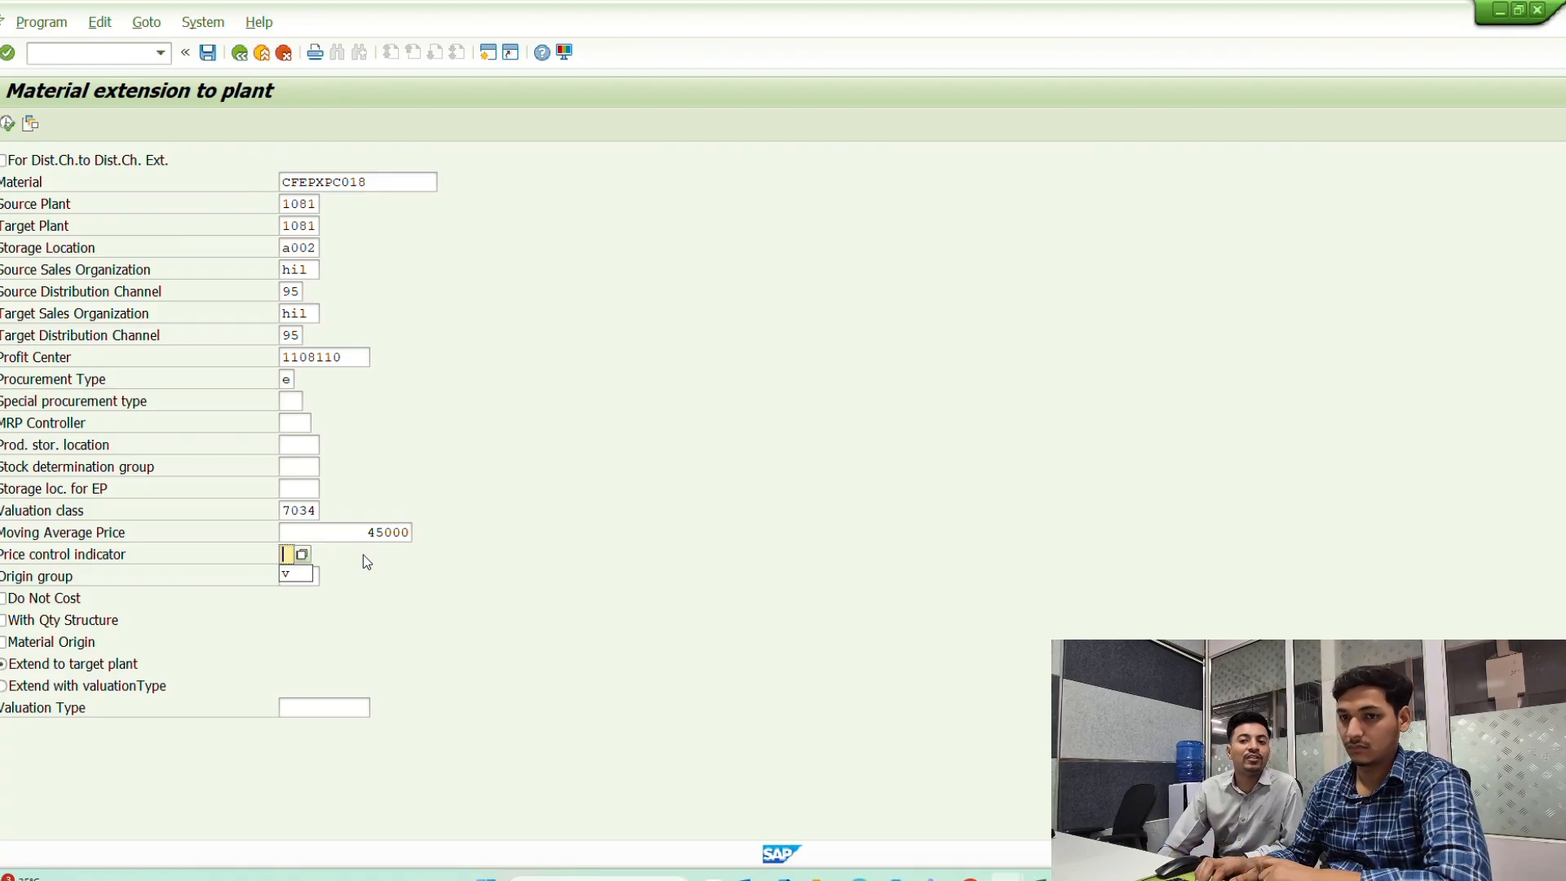
{"action": "key", "text": "Down"}
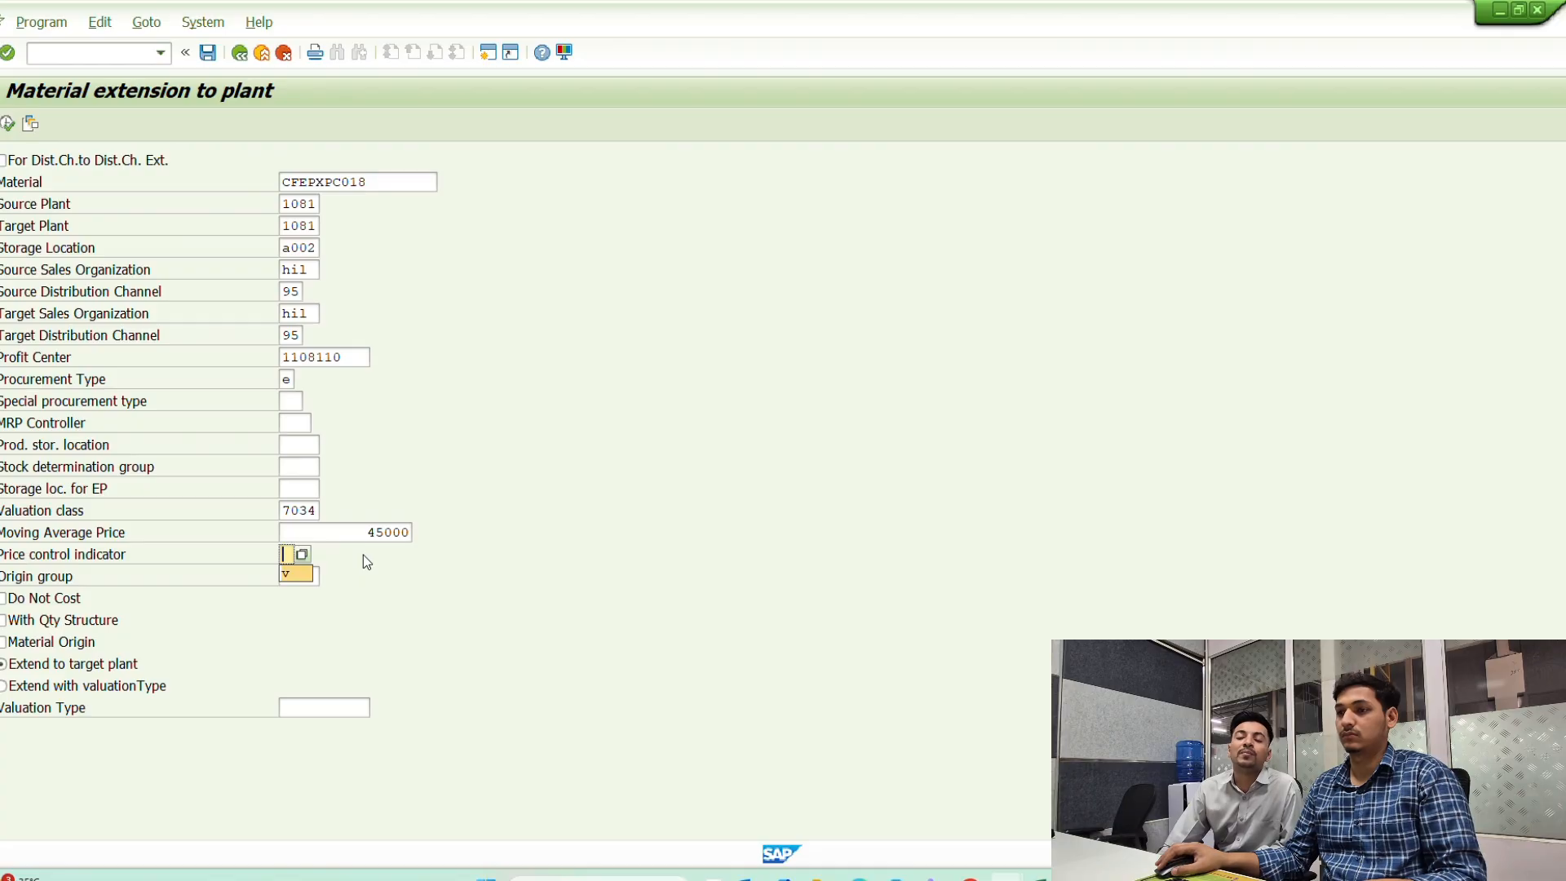
{"action": "key", "text": "alt+Tab"}
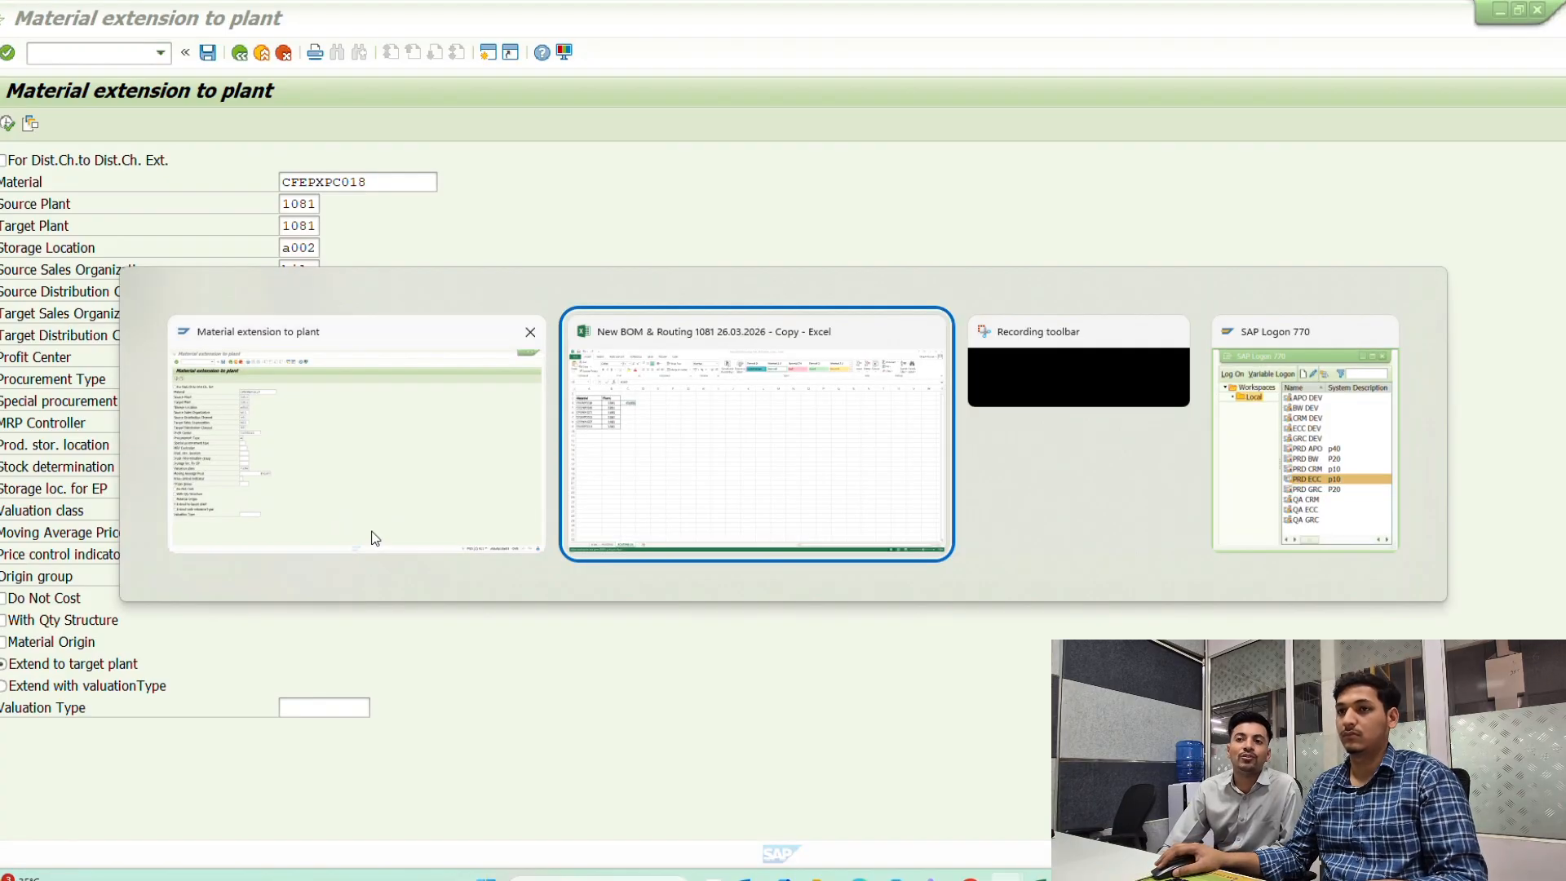
{"action": "left_click", "coordinate": [374, 538]}
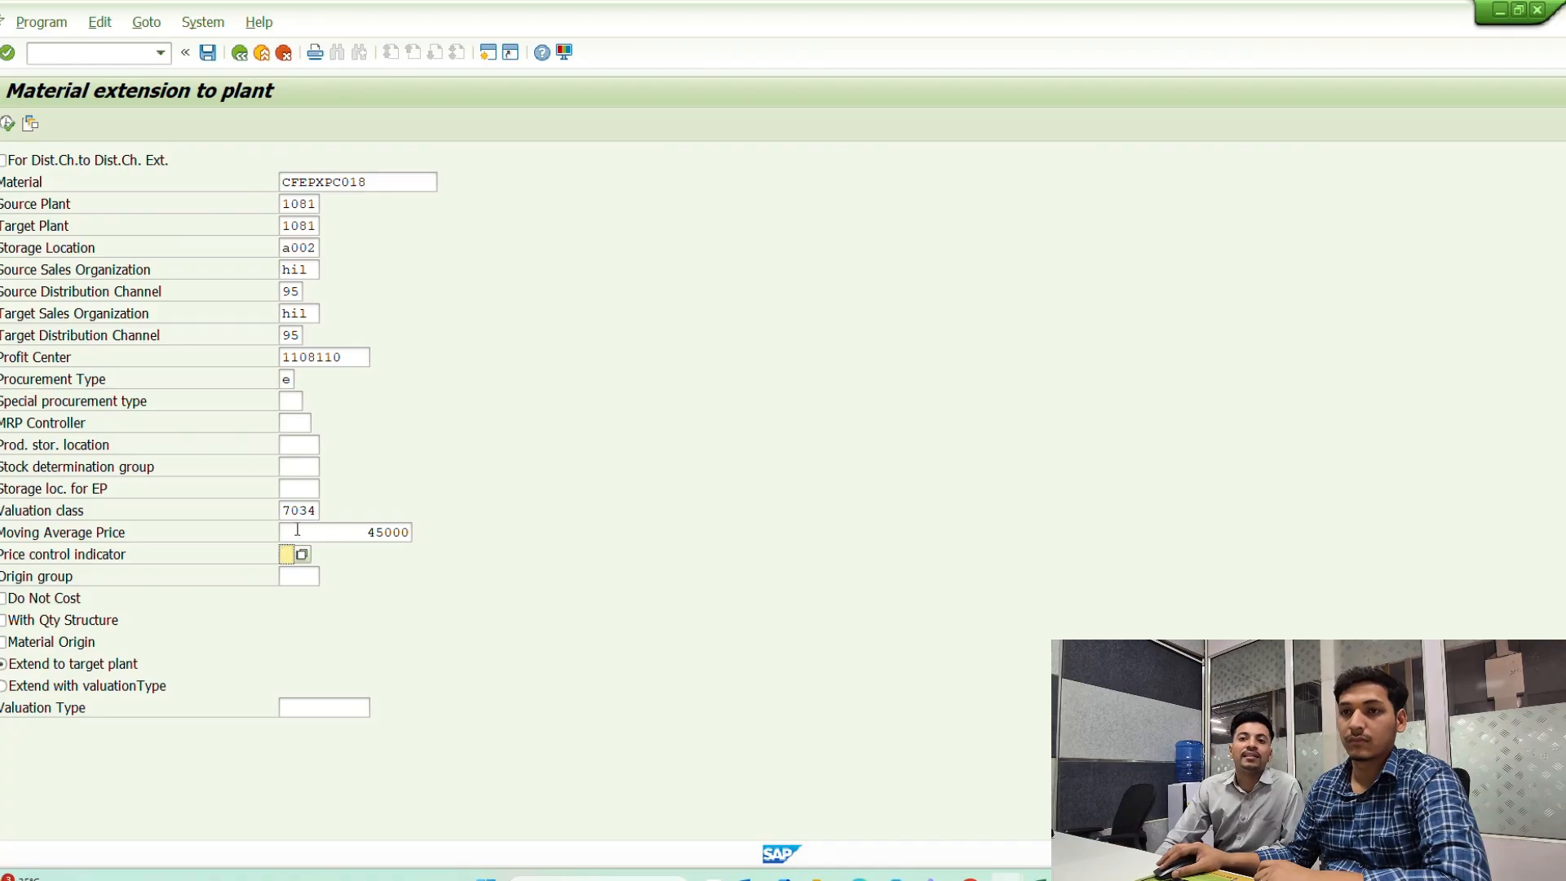
{"action": "left_click", "coordinate": [301, 555]}
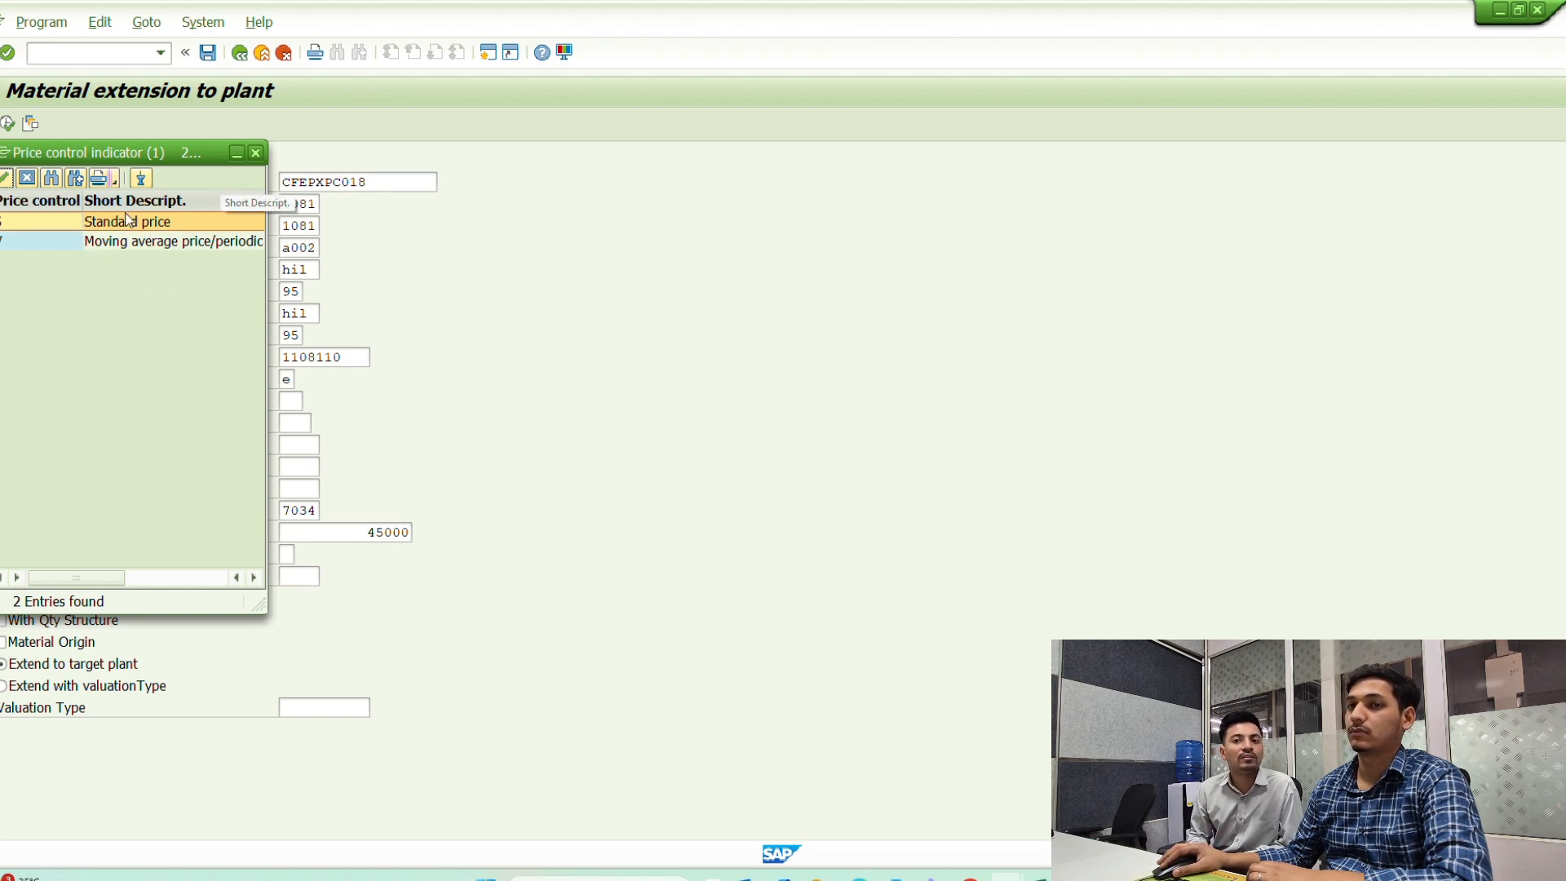
{"action": "left_click", "coordinate": [10, 242]}
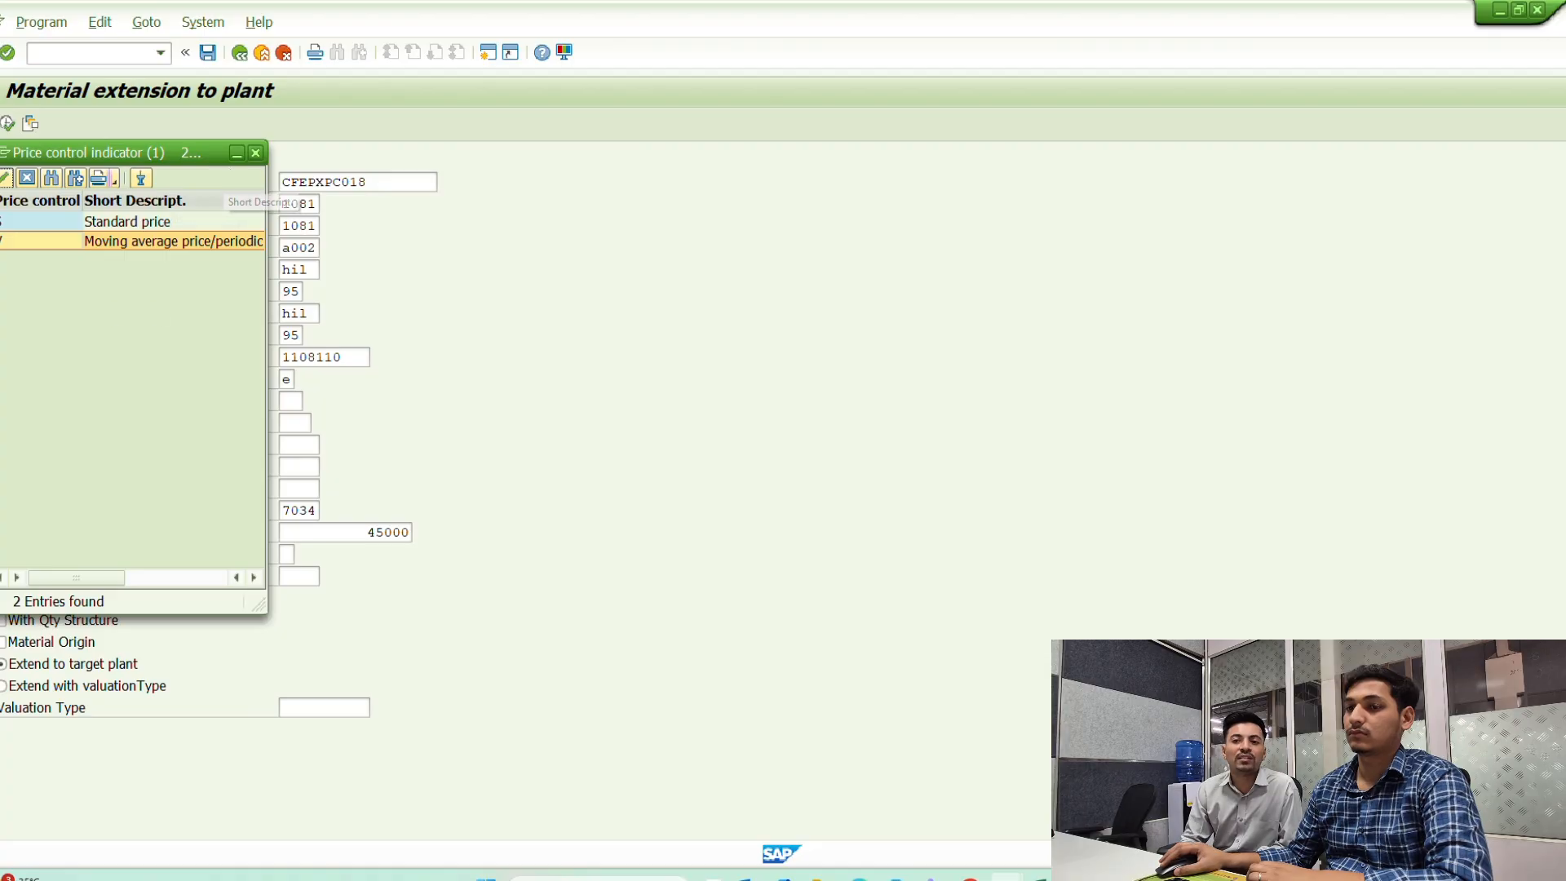
{"action": "left_click", "coordinate": [11, 182]}
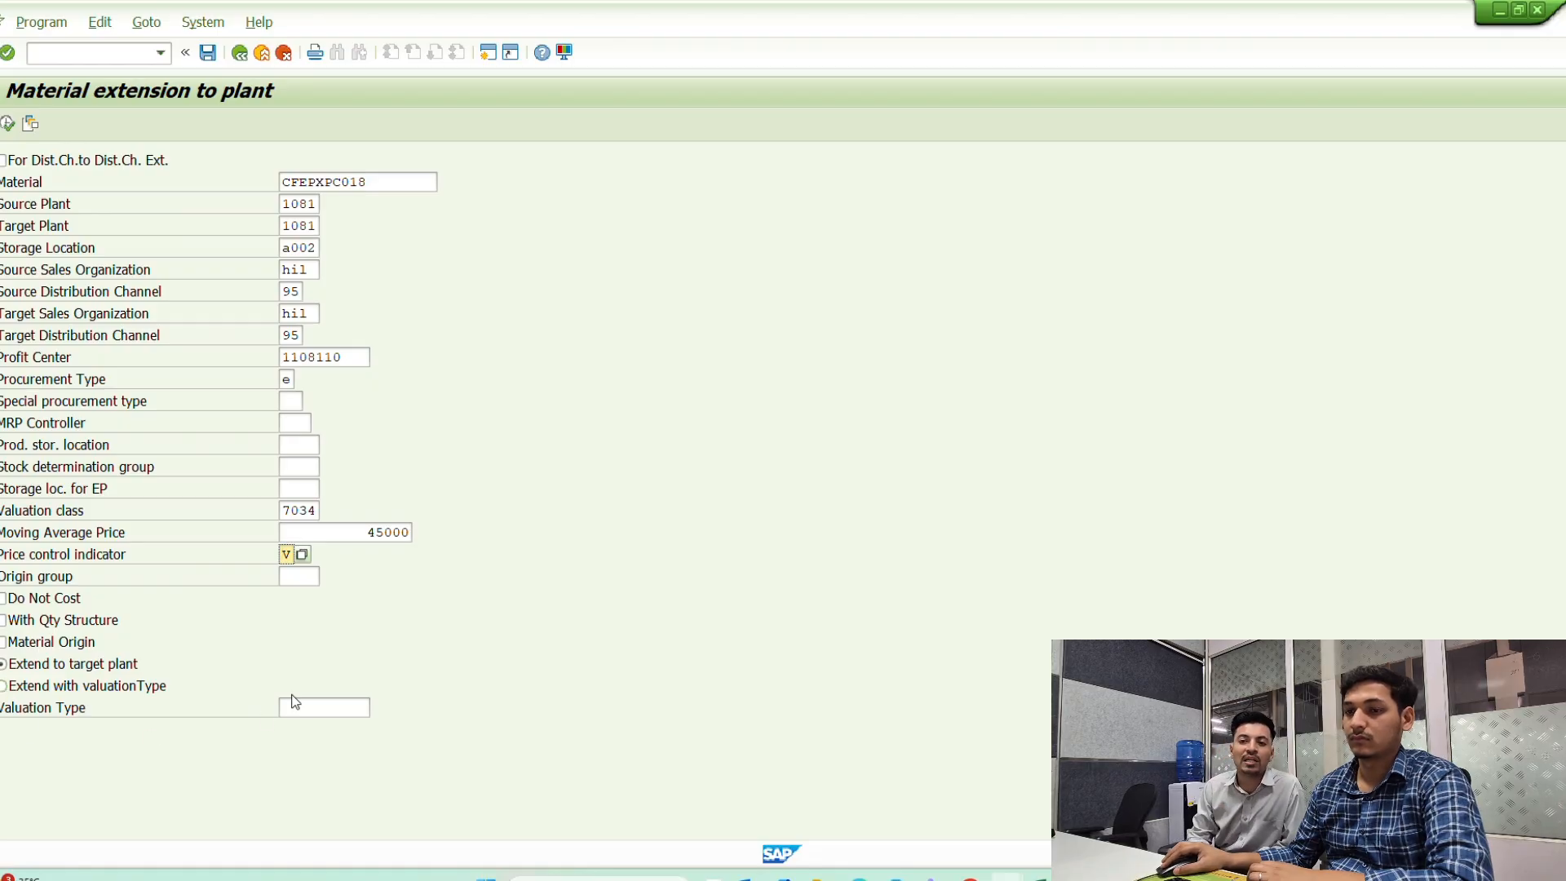
- Set the origin group to st and enable Material Origin
{"action": "key", "text": "Tab"}
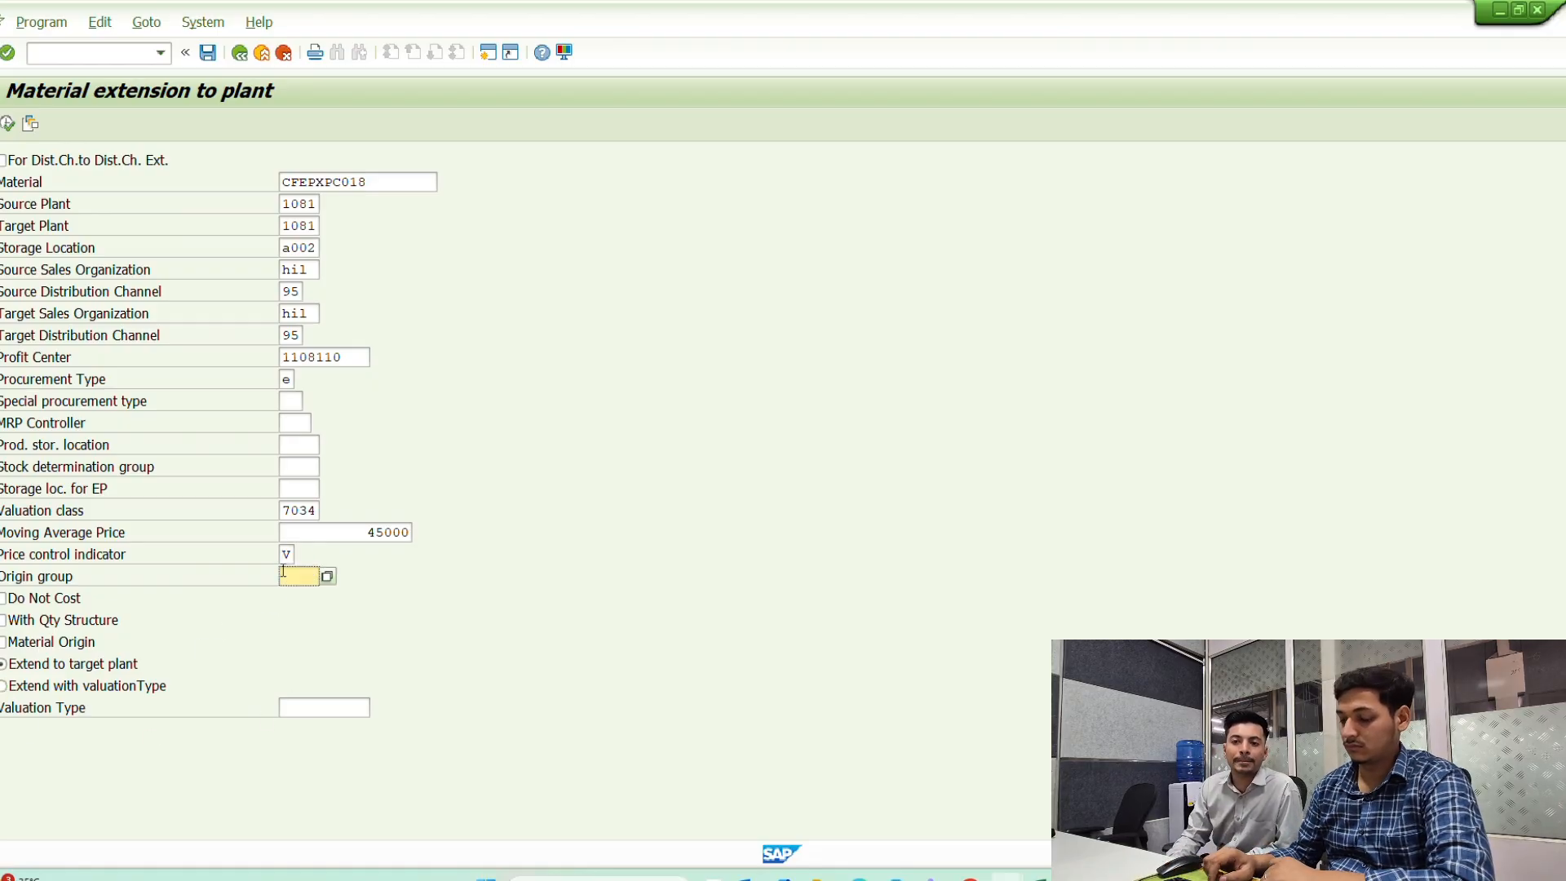
{"action": "key", "text": "Down"}
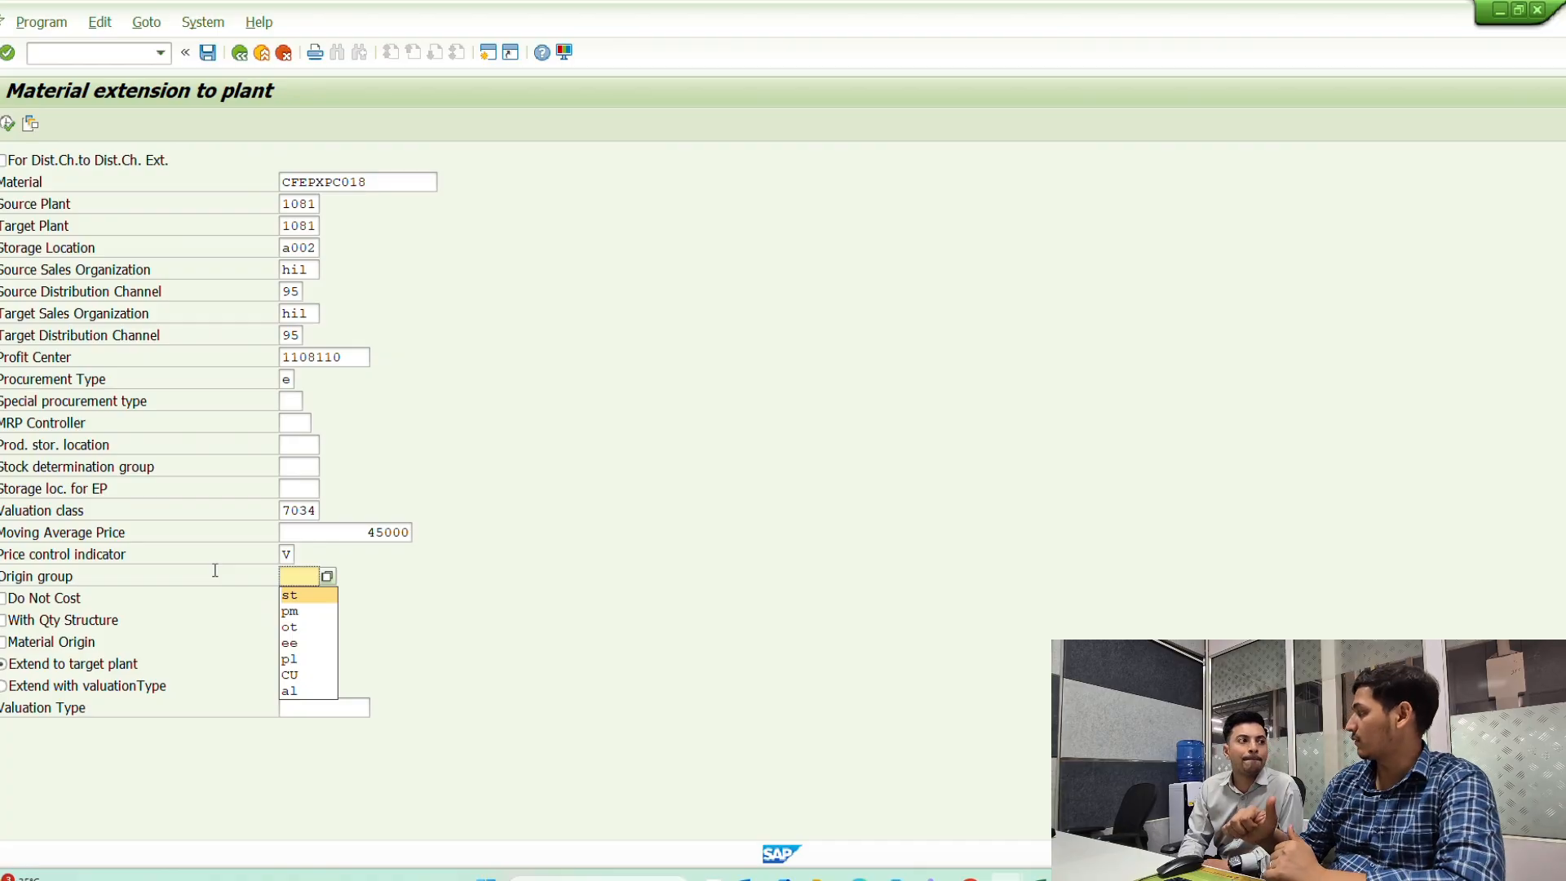
{"action": "key", "text": "Return"}
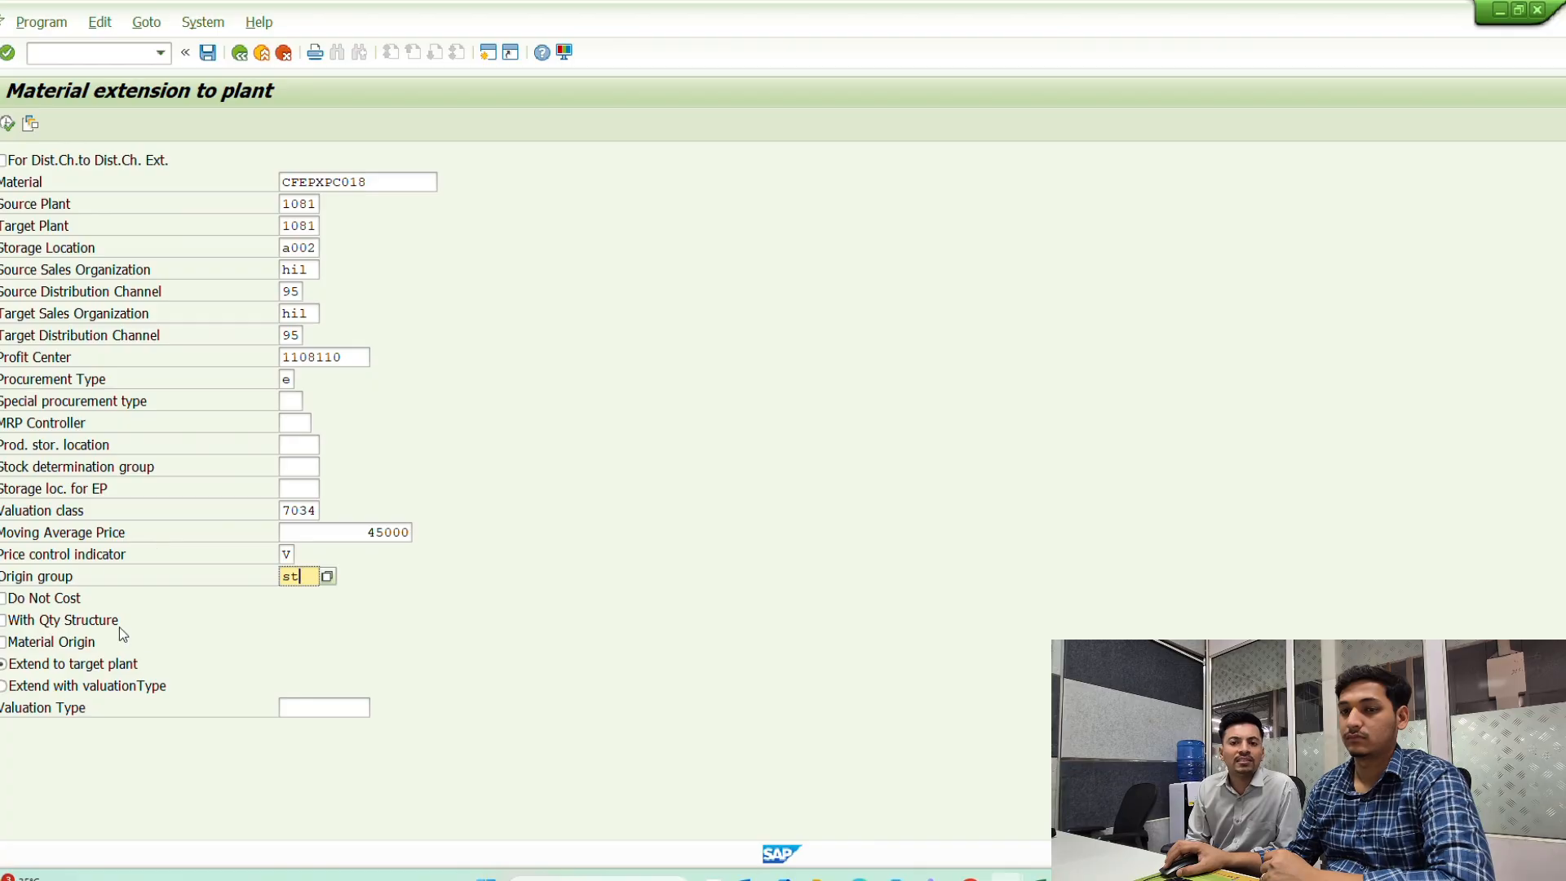
{"action": "left_click", "coordinate": [3, 644]}
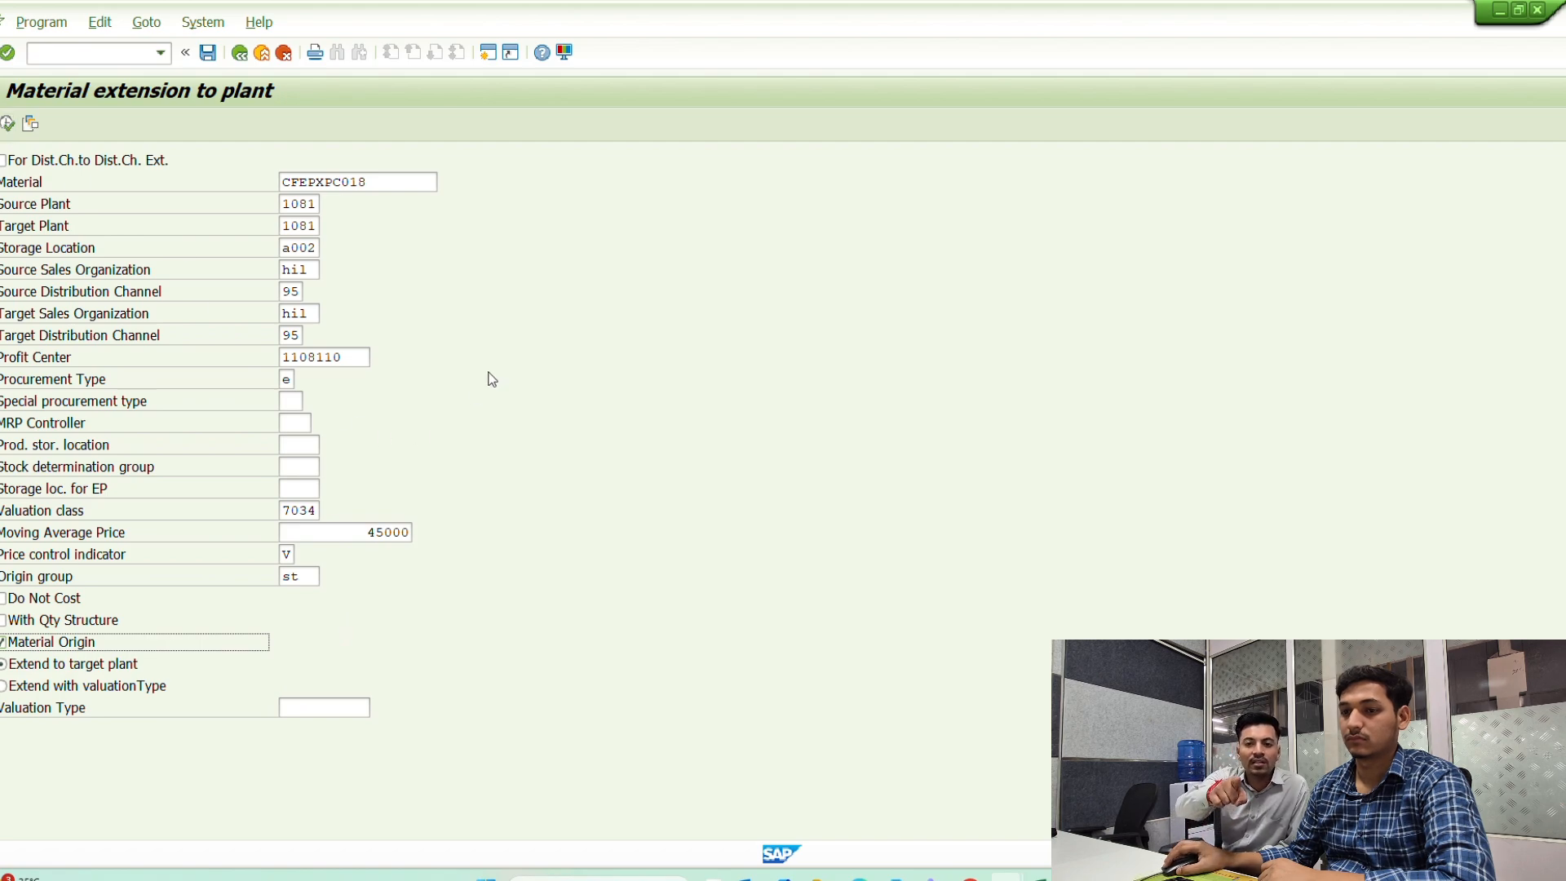
- Choose to extend with valuation type M&P-MFG and execute the material extension
{"action": "left_click", "coordinate": [342, 706]}
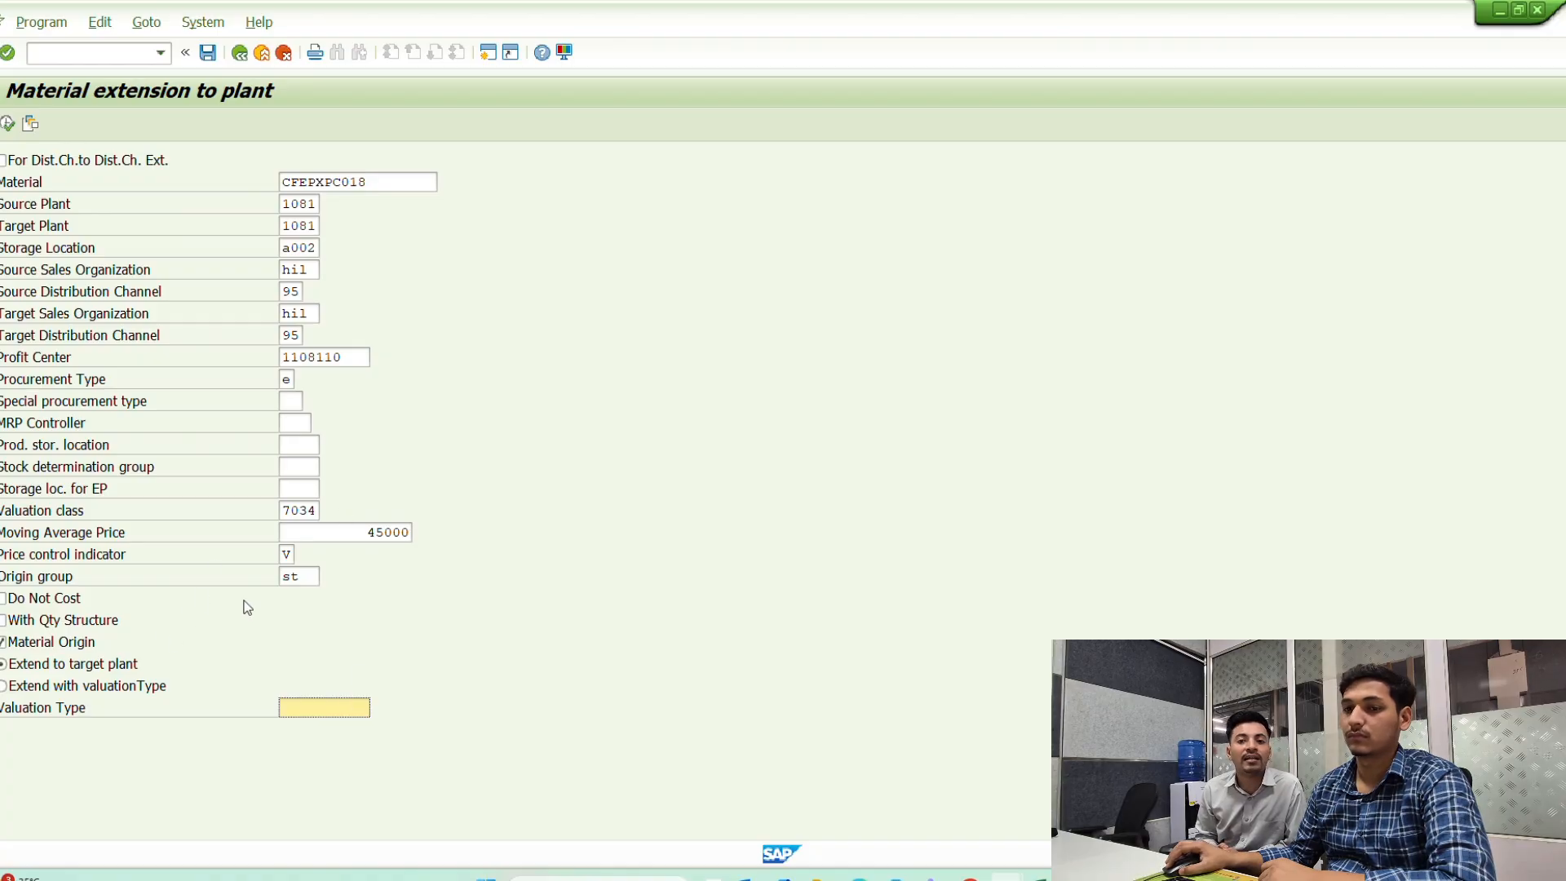
{"action": "left_click", "coordinate": [4, 686]}
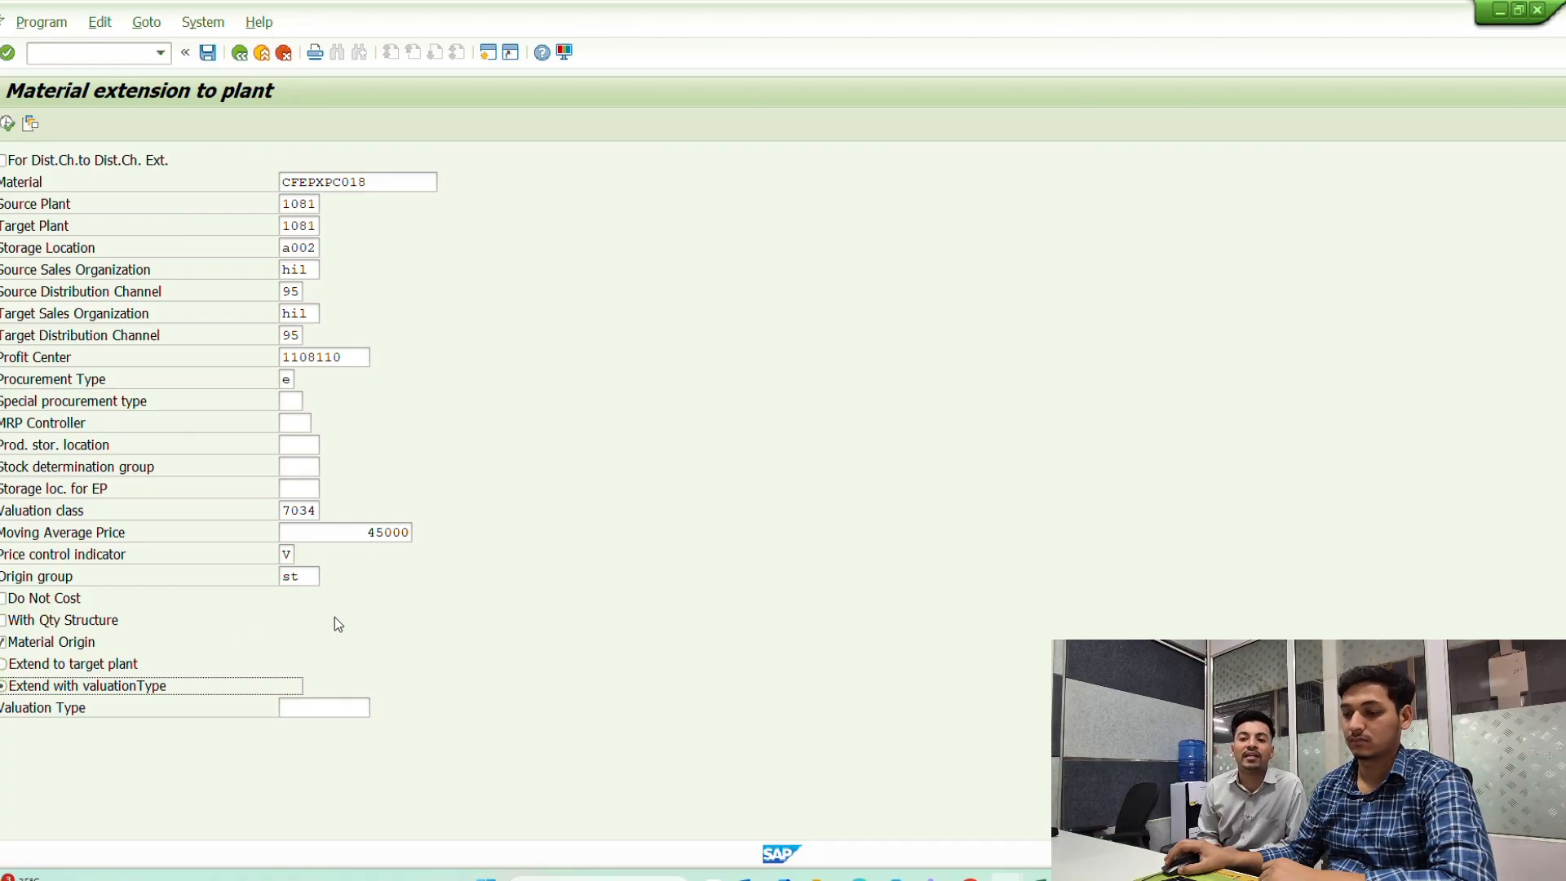
{"action": "left_click", "coordinate": [318, 703]}
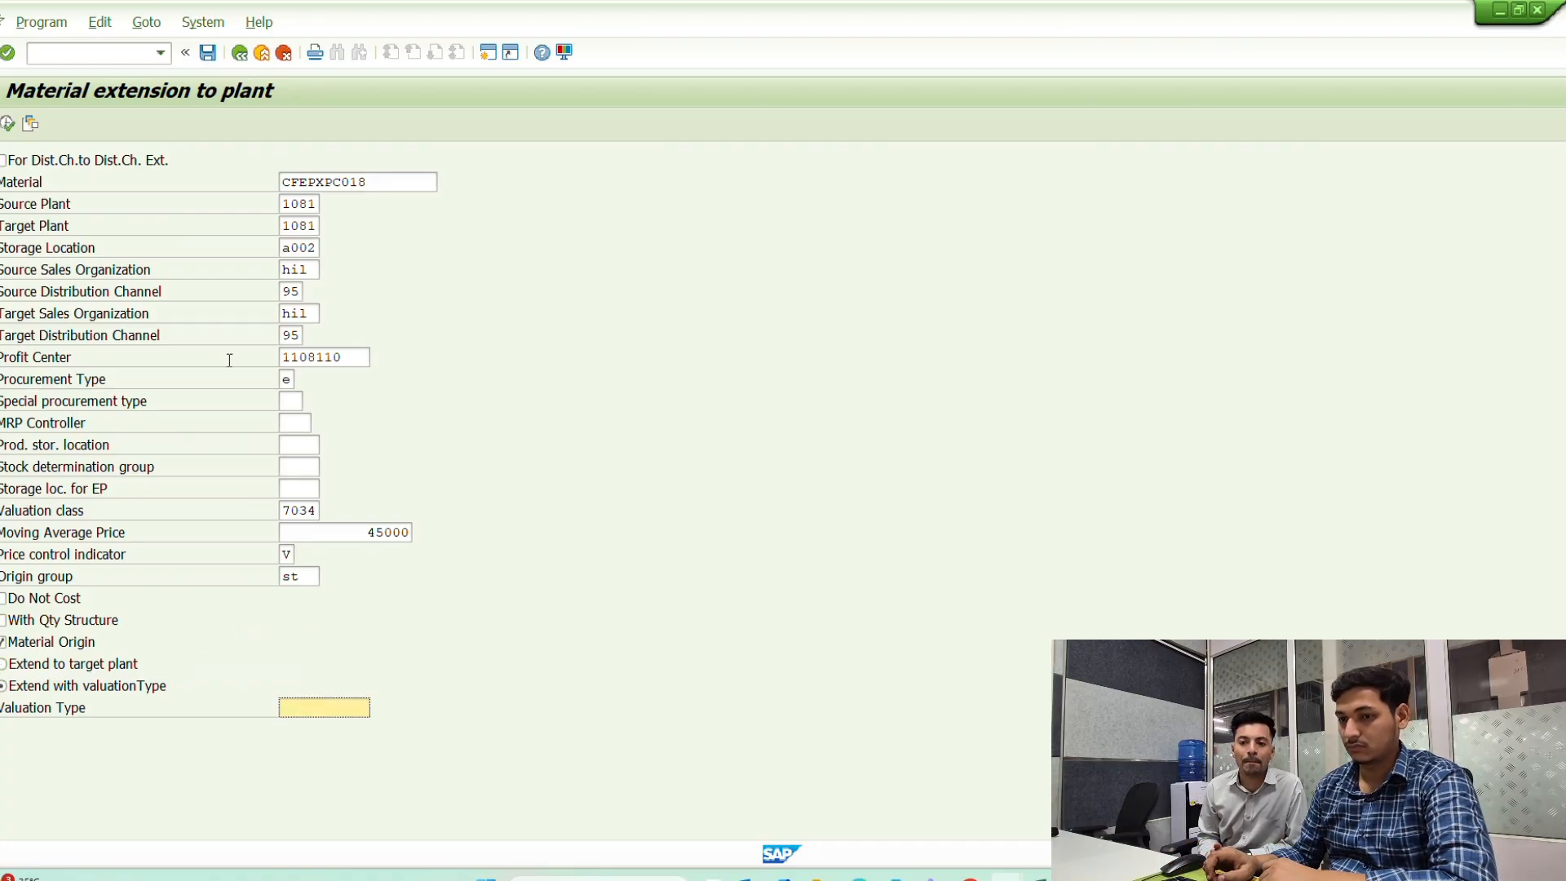
{"action": "key", "text": "Down"}
{"action": "key", "text": "Down"}
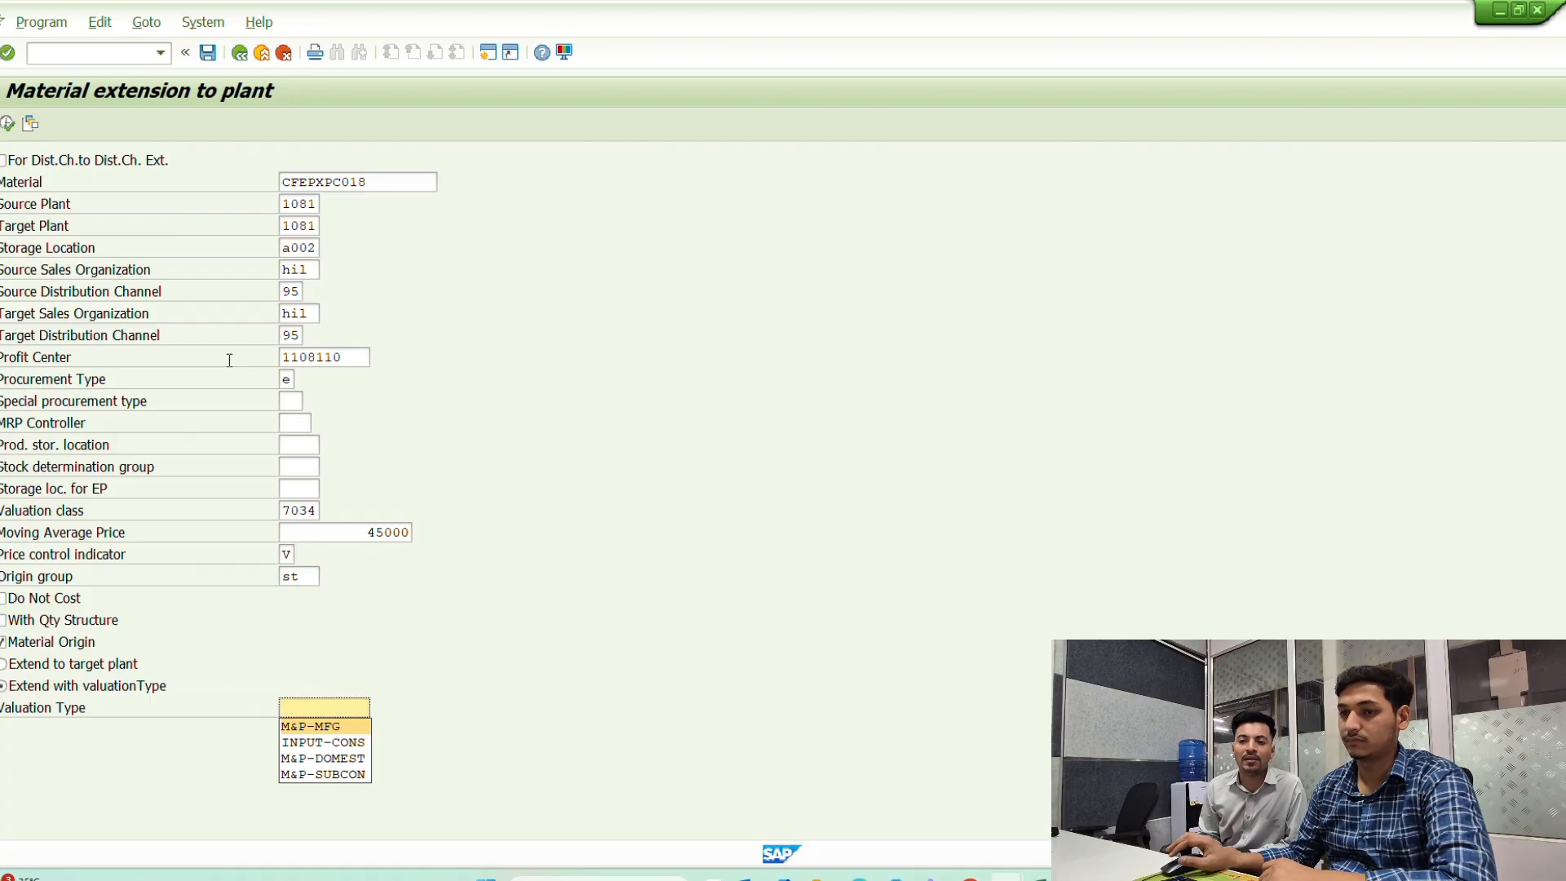
{"action": "key", "text": "Return"}
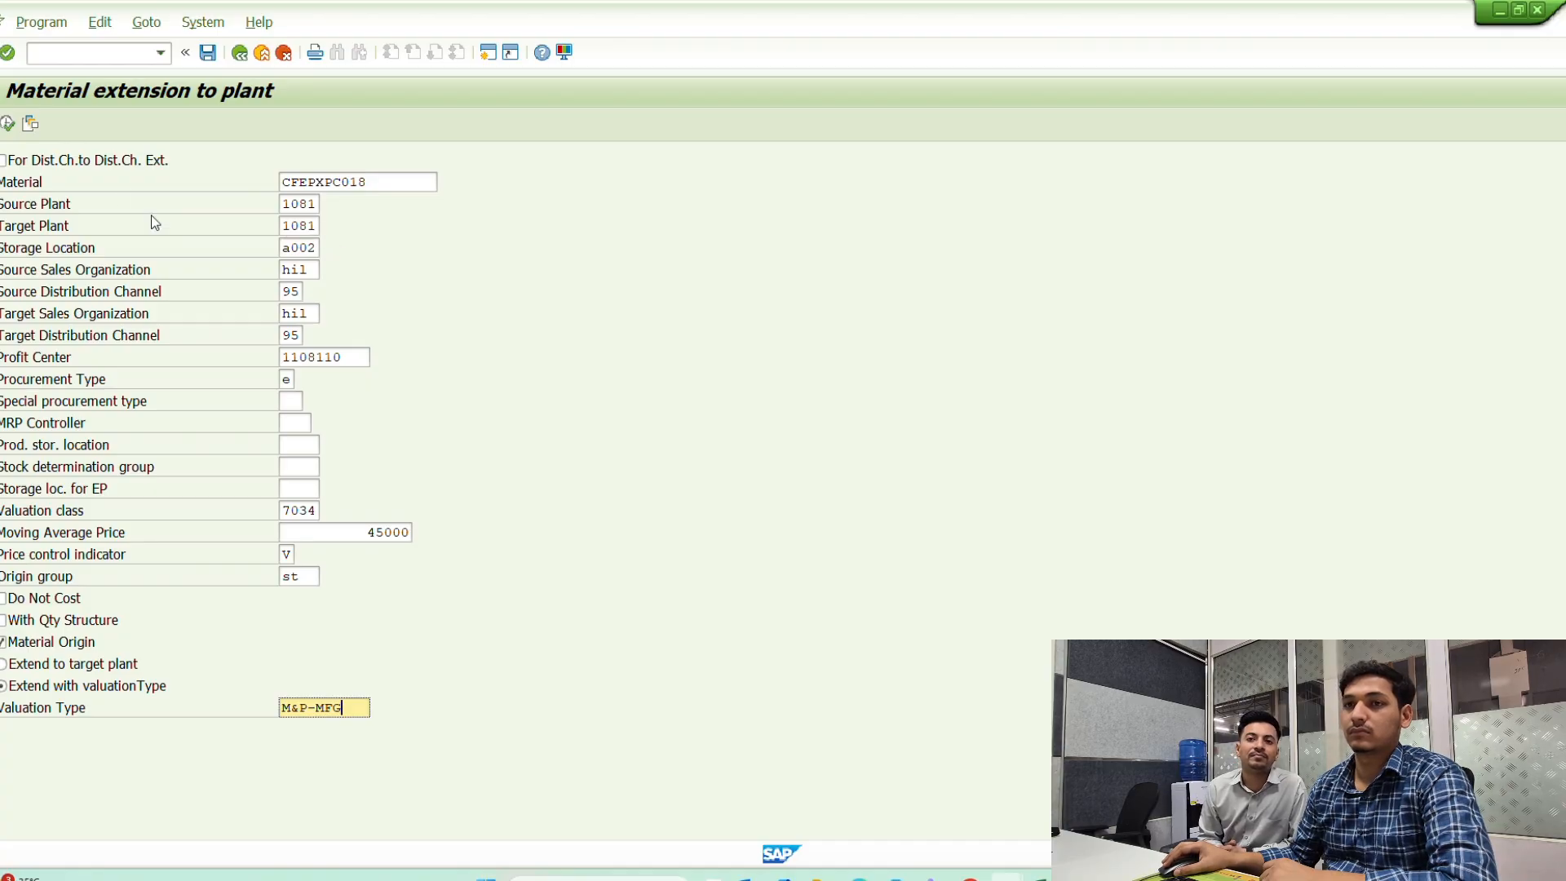
{"action": "left_click", "coordinate": [10, 127]}
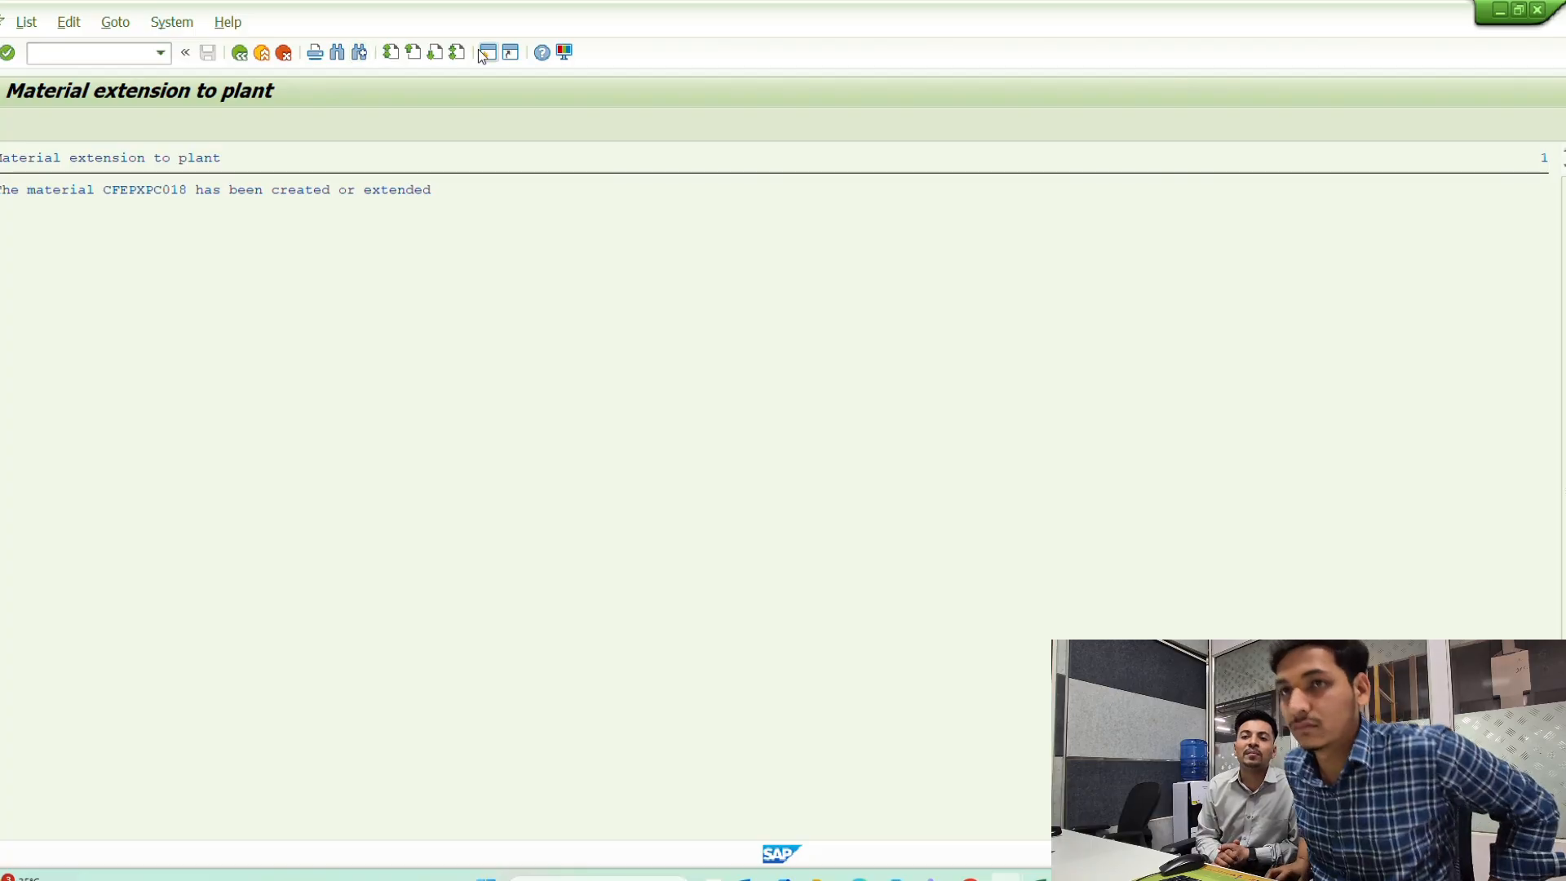
- In a separate session, run the mm60 materials list for CFEPXPC018 in plant 1081 to check its valuation records
{"action": "key", "text": "F3"}
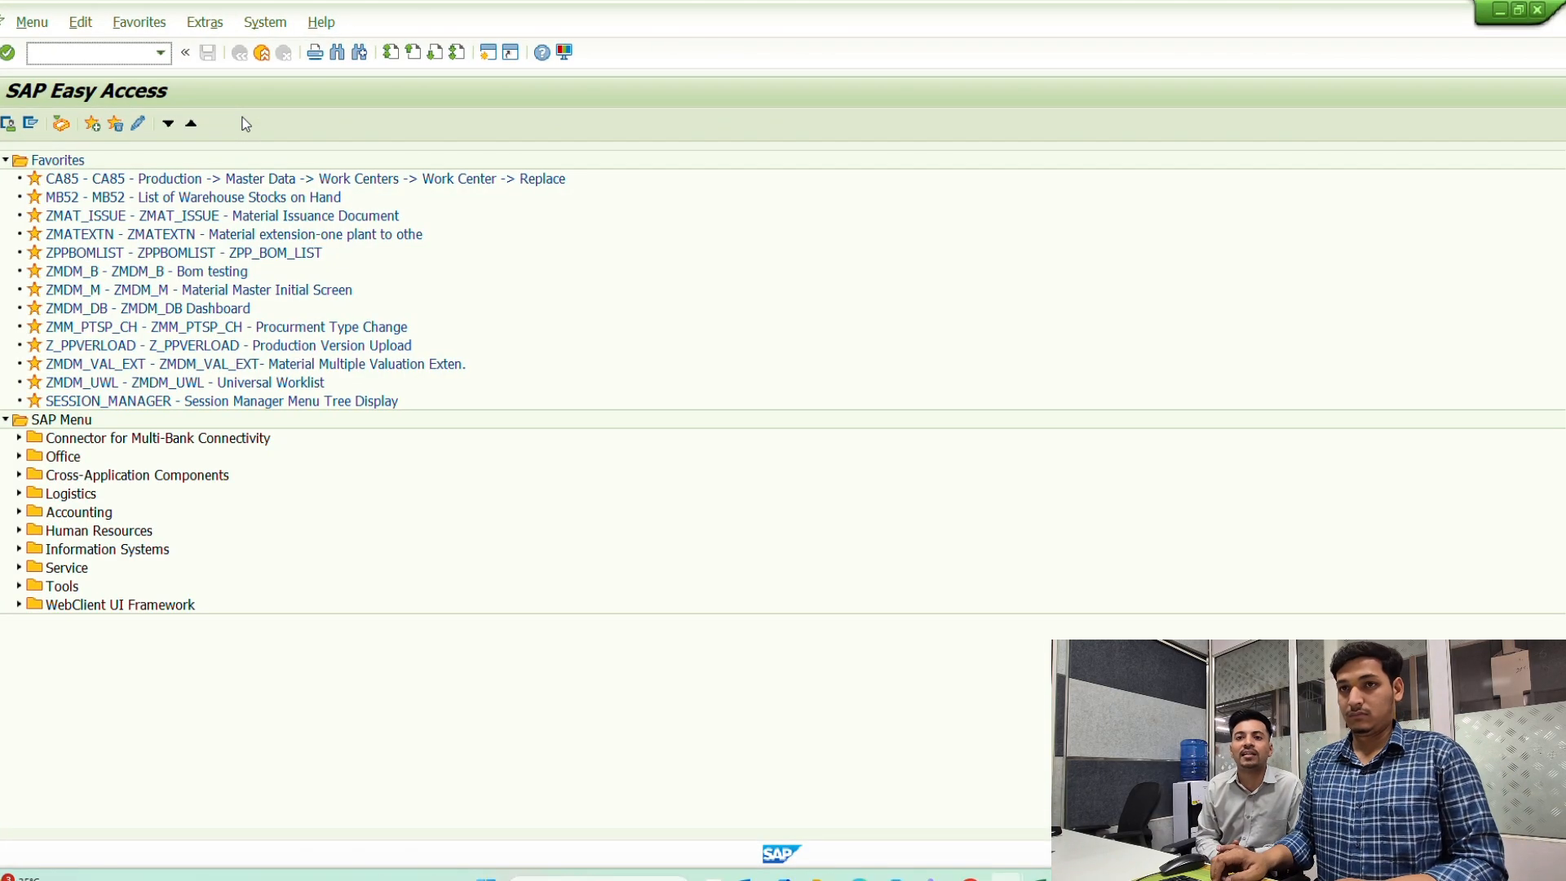
{"action": "key", "text": "Down"}
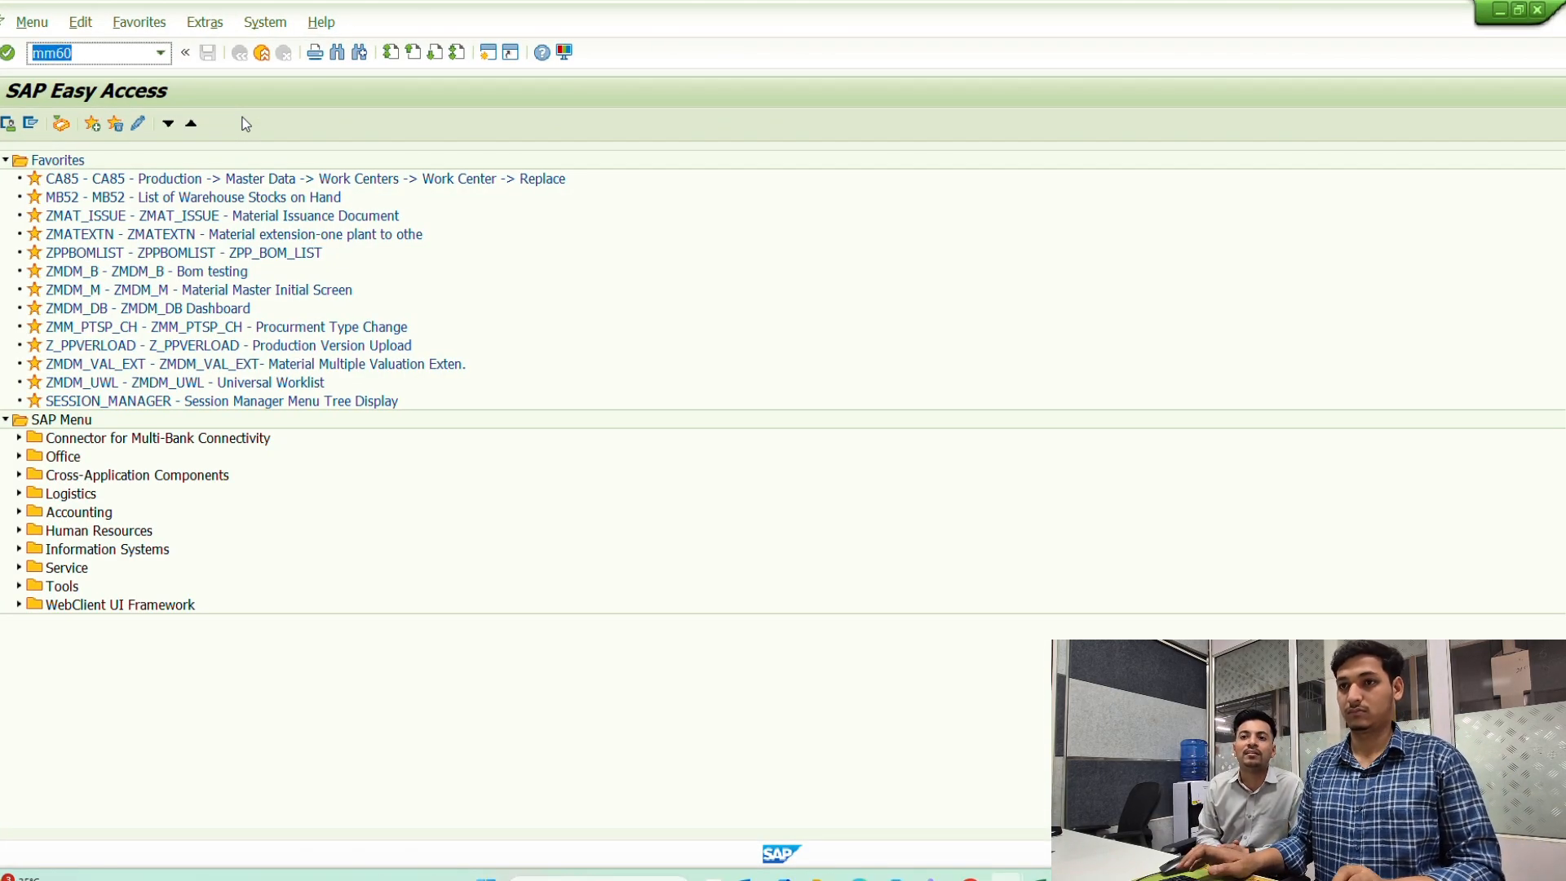
{"action": "key", "text": "Return"}
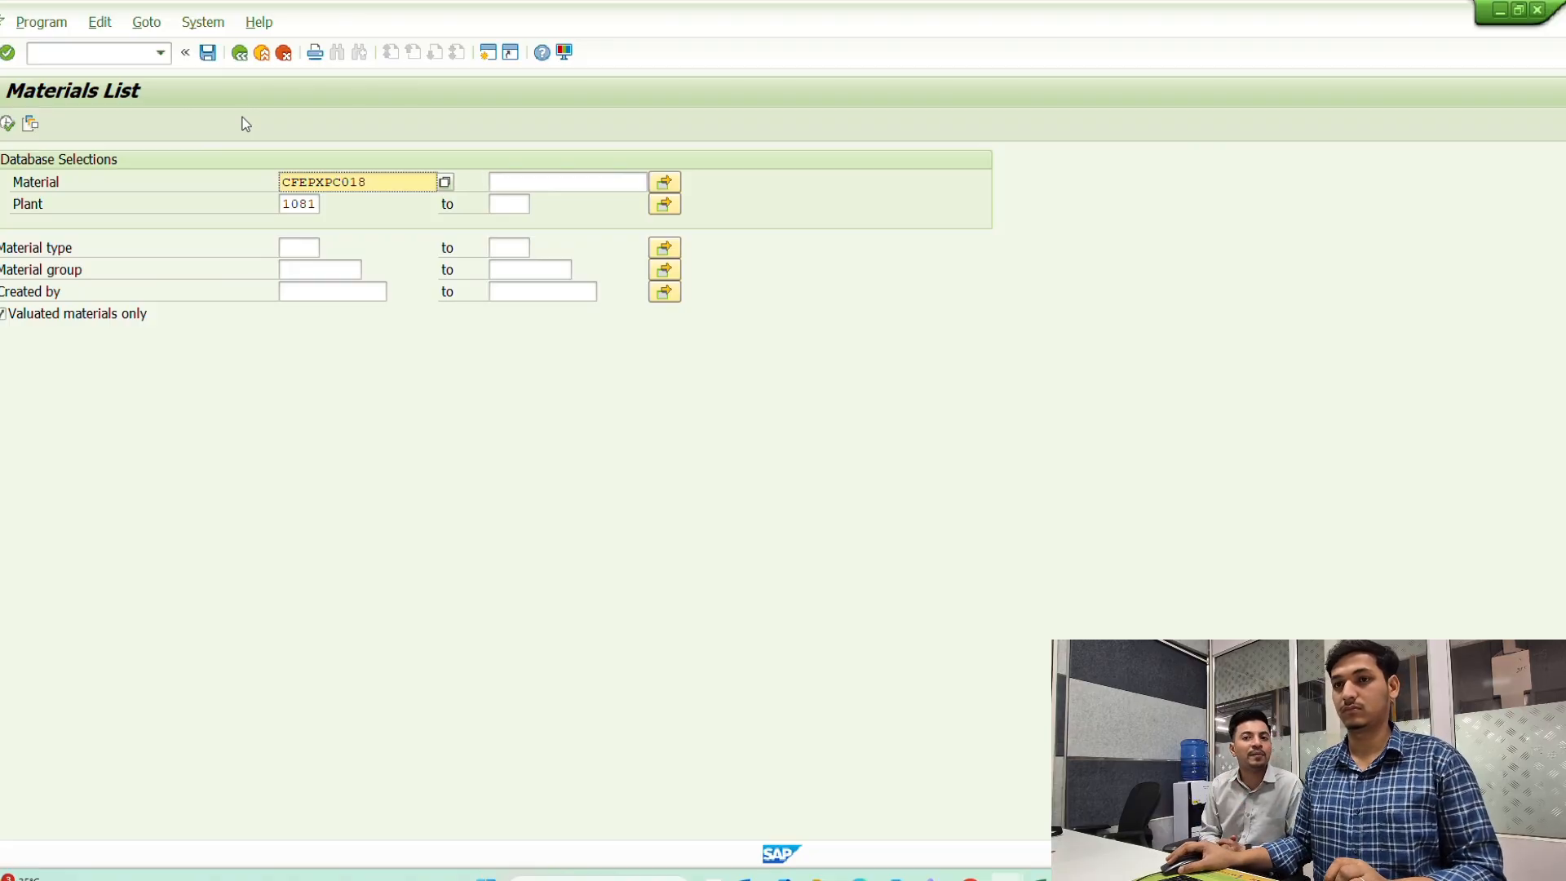
{"action": "key", "text": "F8"}
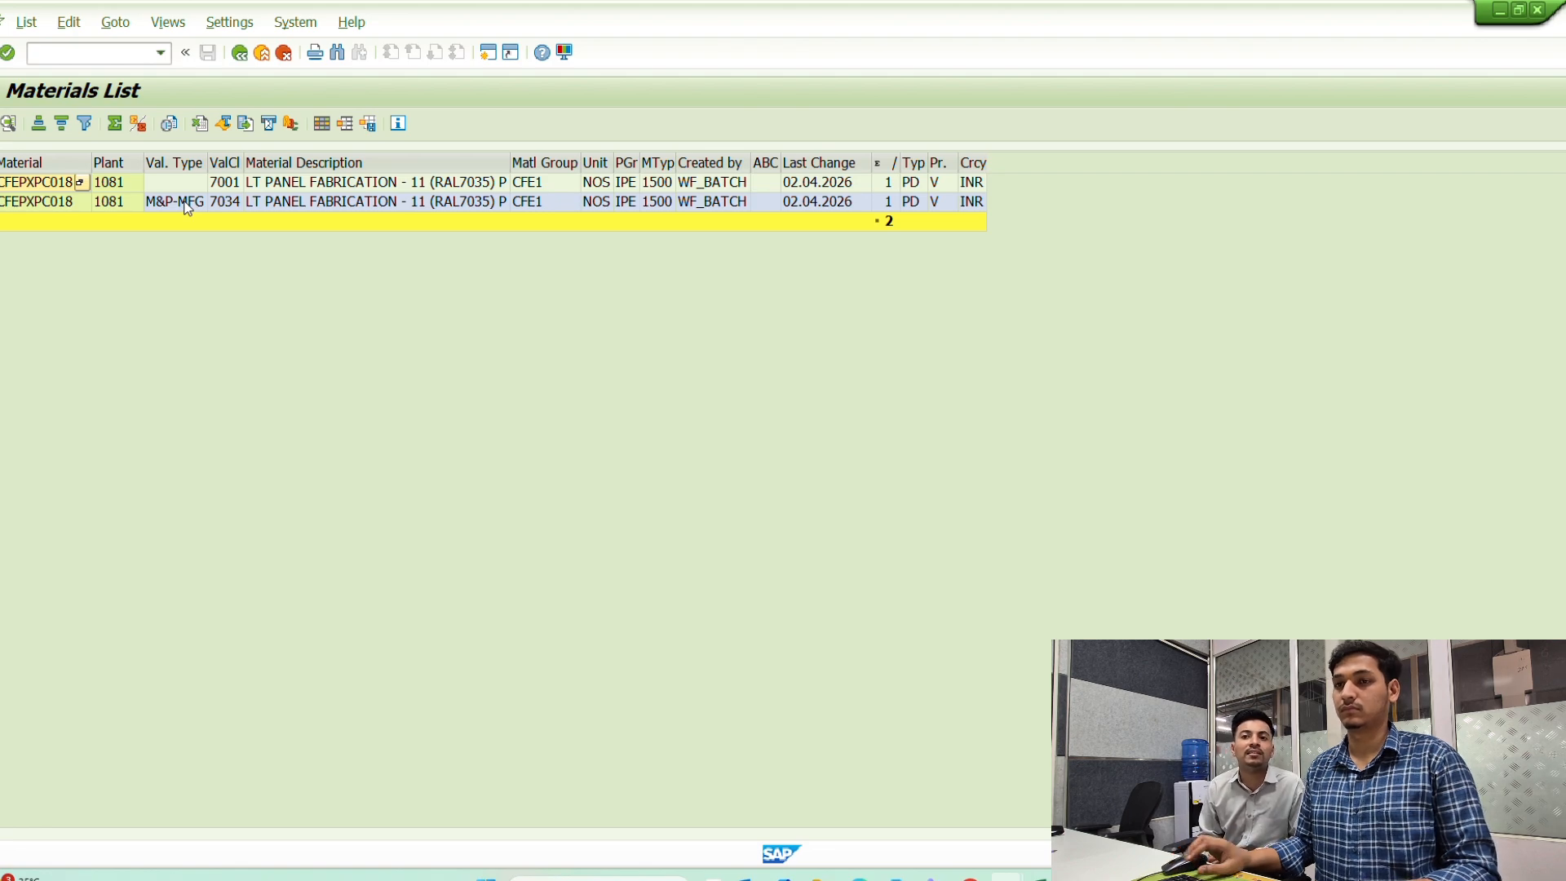
- Run the Planning Master Data report for CFEPXPC018 in plant 1081 and check its procurement type
{"action": "key", "text": "F3"}
{"action": "key", "text": "F3"}
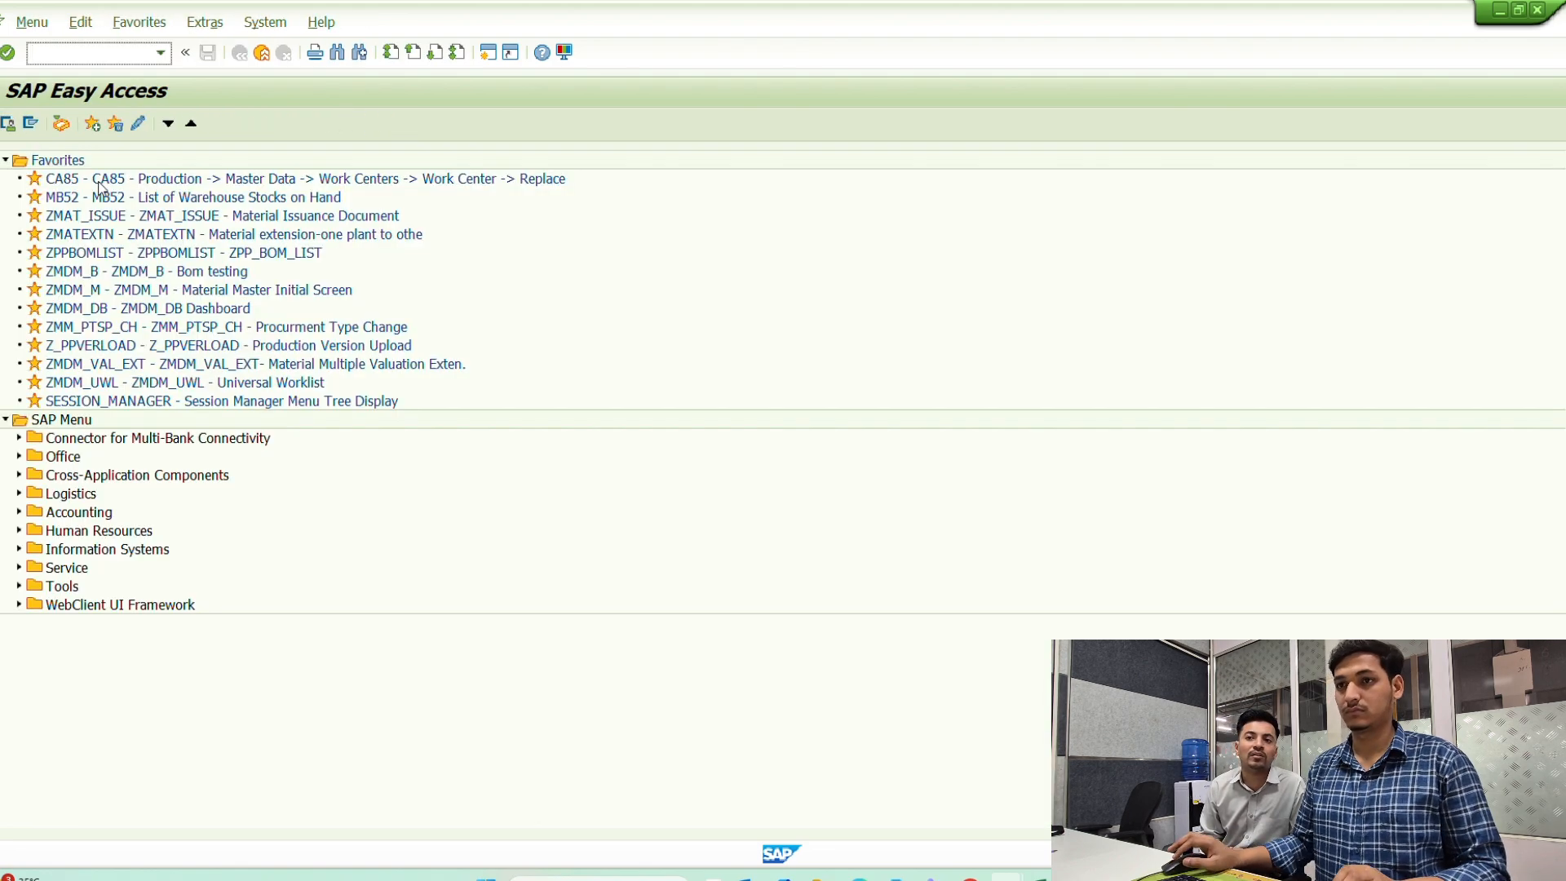
{"action": "key", "text": "Return"}
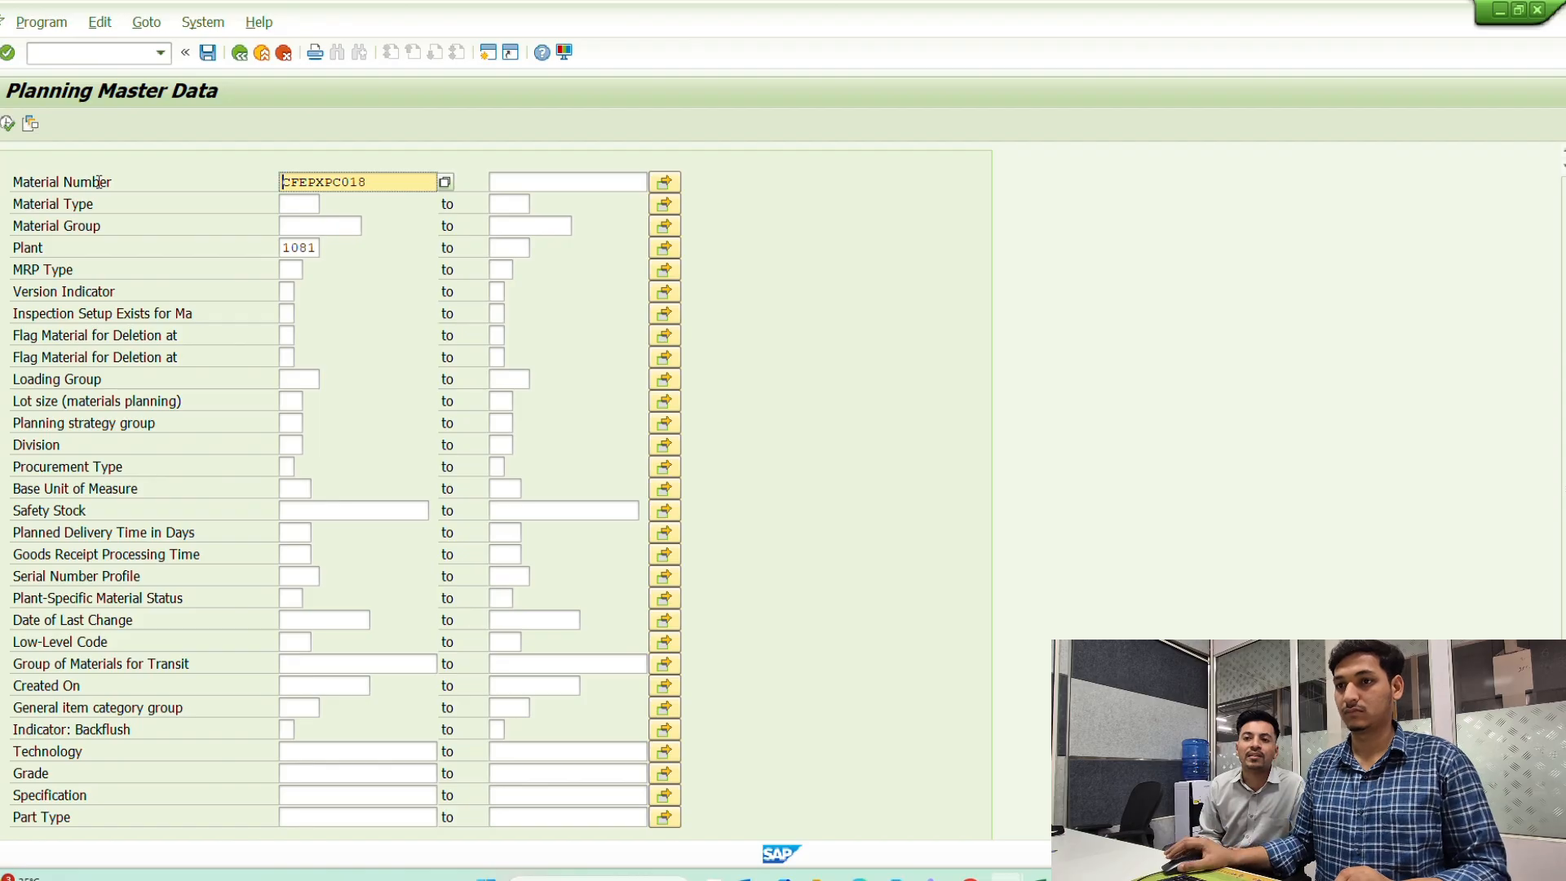
{"action": "key", "text": "F8"}
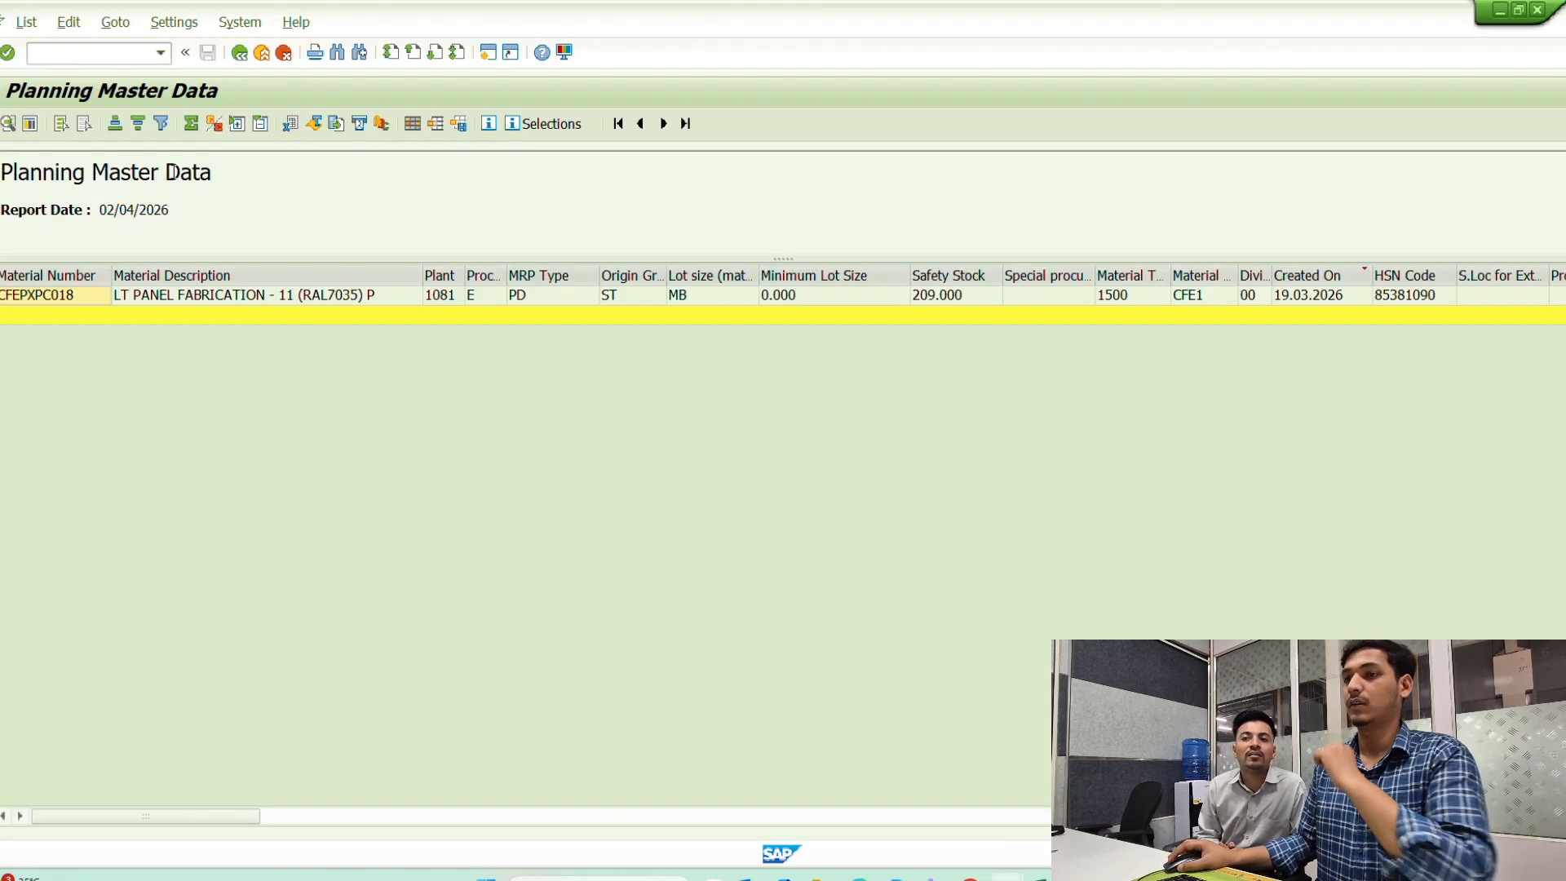
{"action": "left_click", "coordinate": [473, 296]}
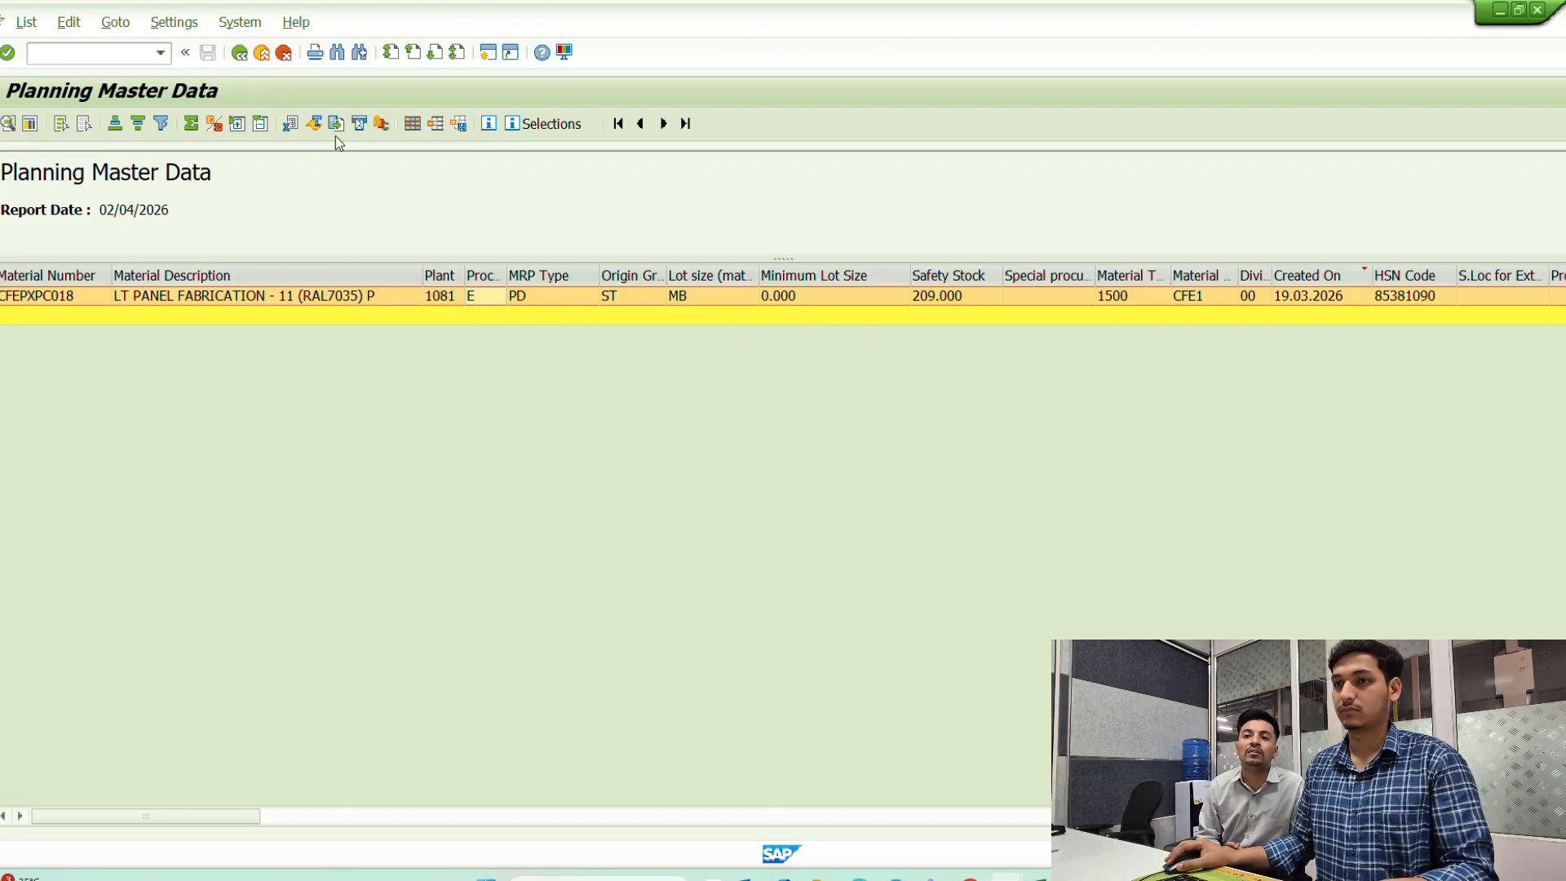
- Return to the material extension form's entry screen and copy the next material number, CFEPXPC020, from the Excel list
{"action": "key", "text": "alt+Tab"}
{"action": "key", "text": "F3"}
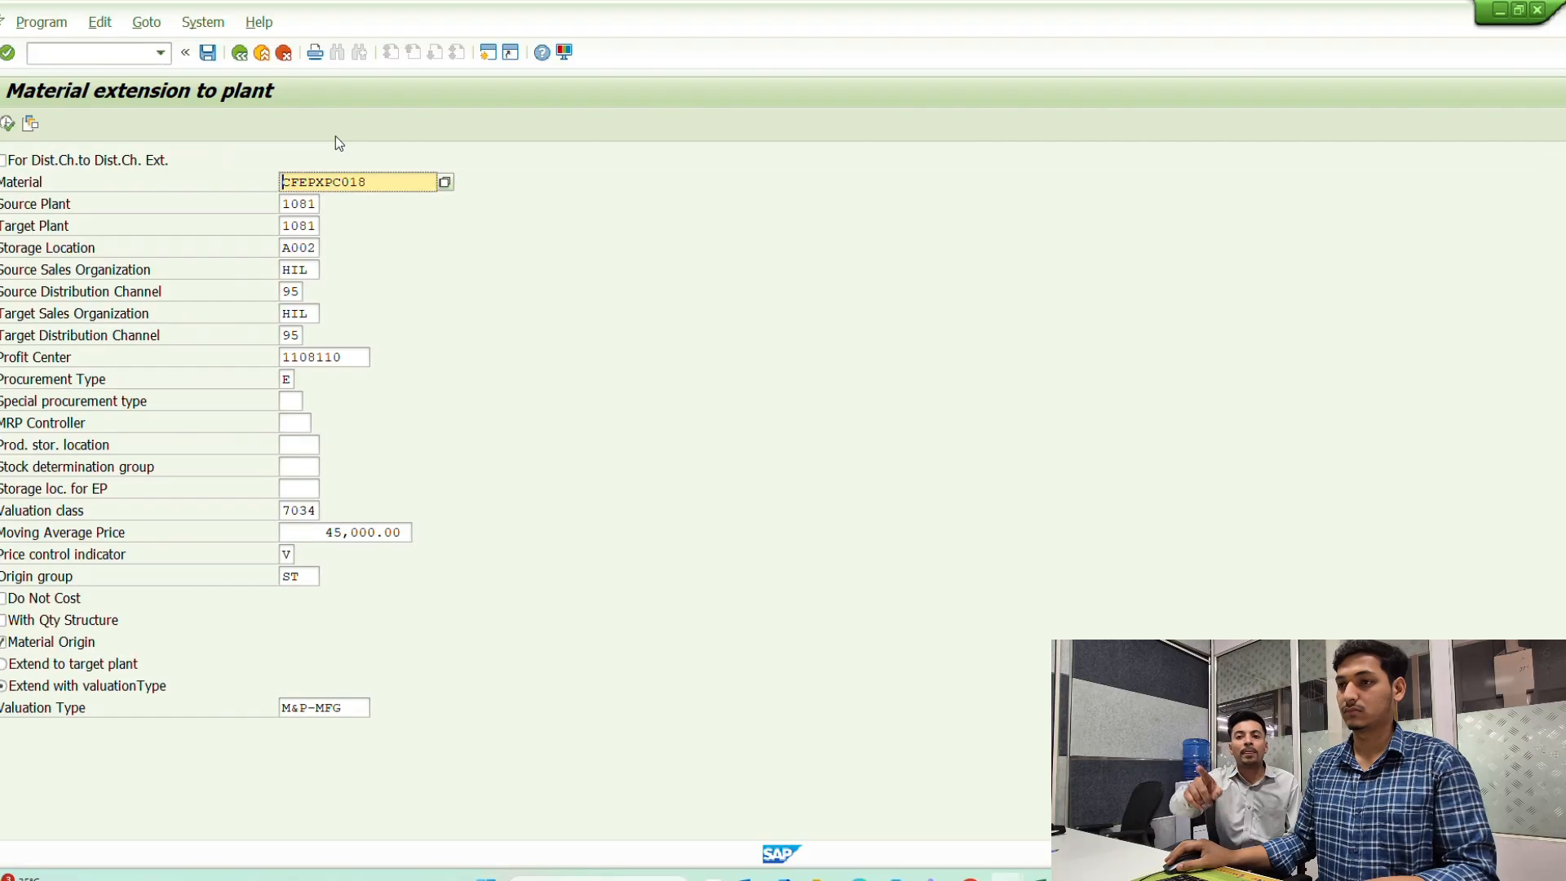
{"action": "key", "text": "alt+Tab"}
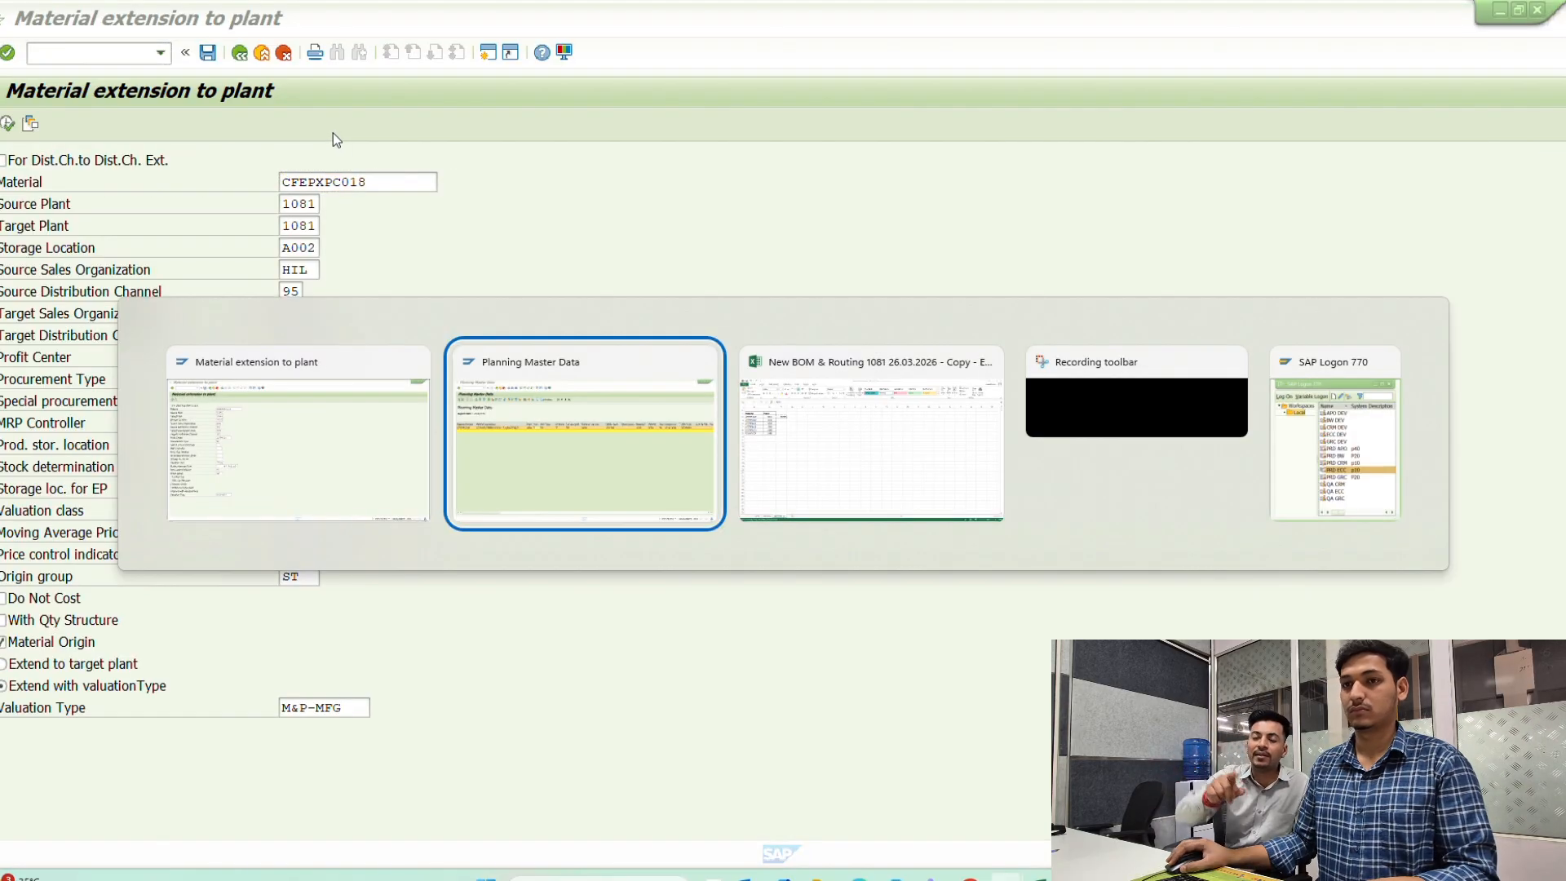
{"action": "key", "text": "alt+Tab"}
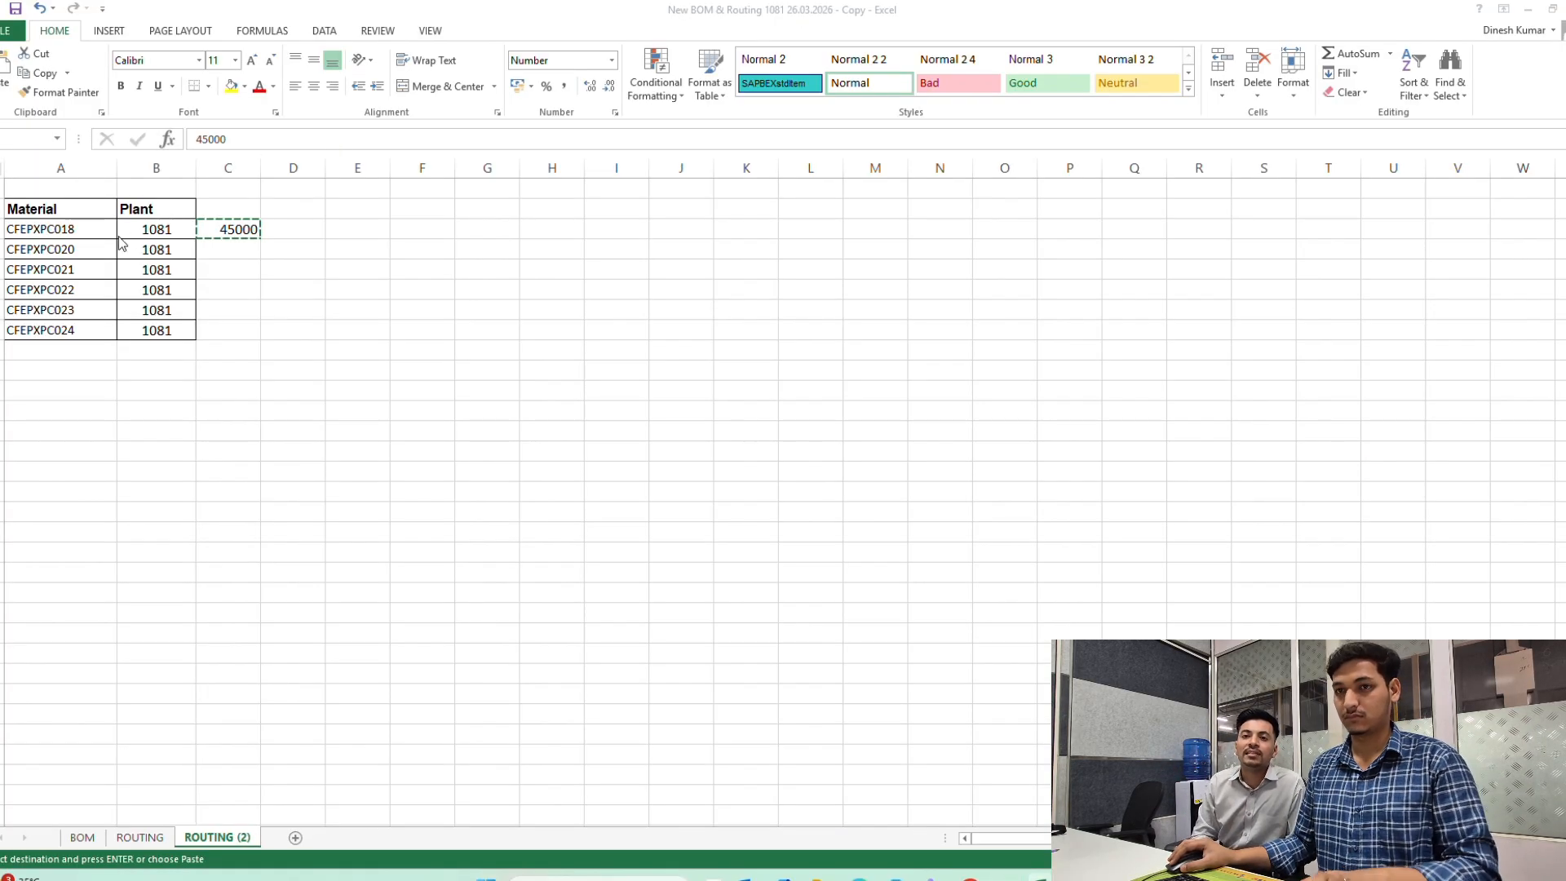
{"action": "key", "text": "ctrl+c"}
{"action": "left_click", "coordinate": [92, 244]}
{"action": "key", "text": "ctrl+c"}
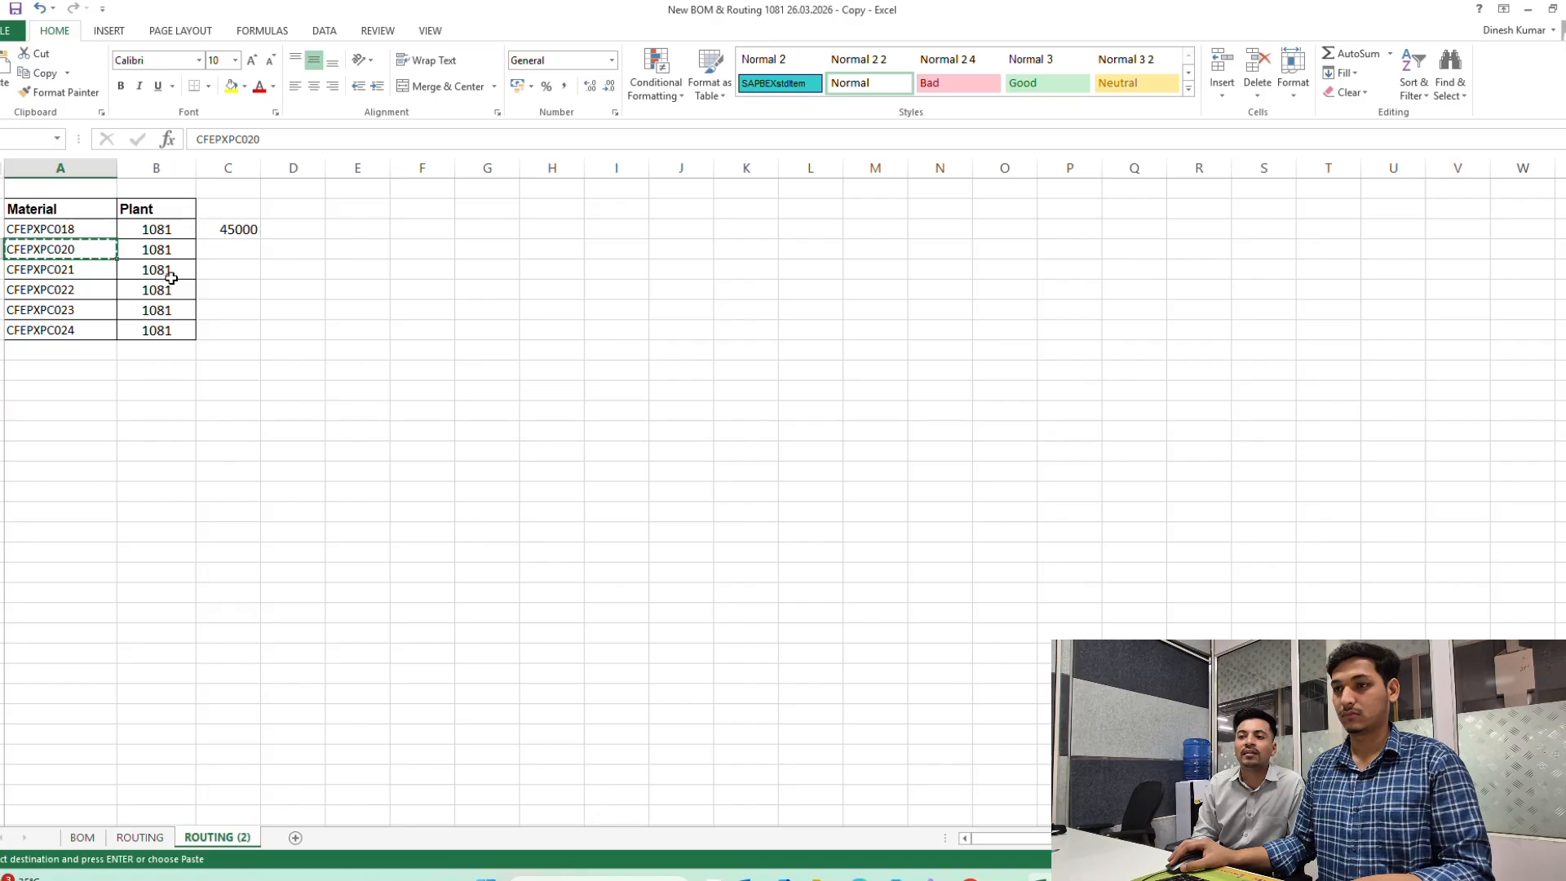
{"action": "key", "text": "alt+Tab"}
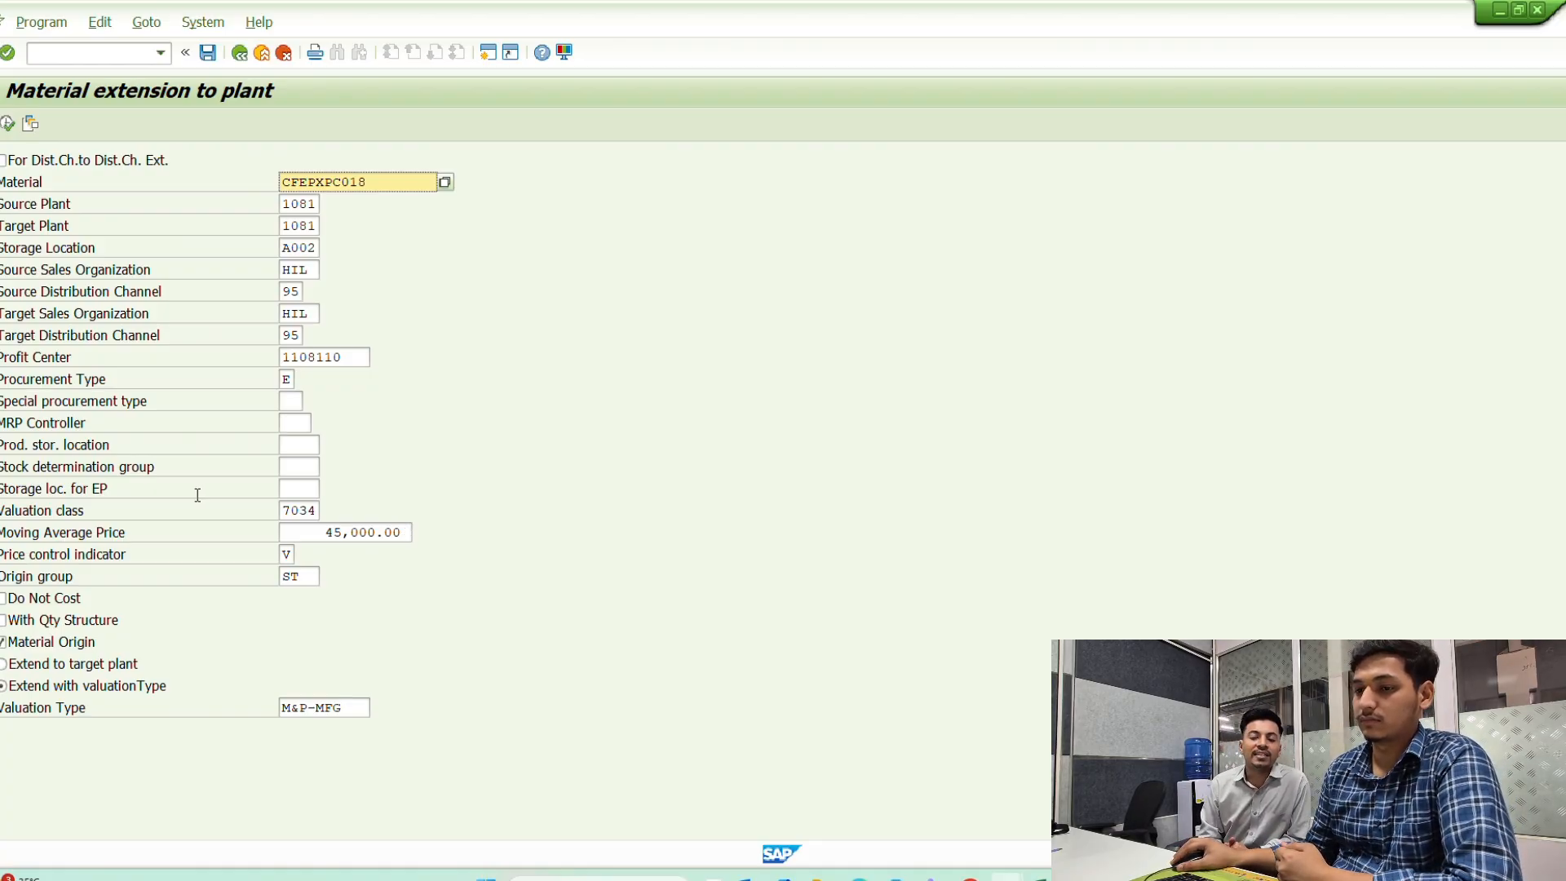
- Clear the valuation type and the origin group in the material extension form
{"action": "left_click", "coordinate": [337, 711]}
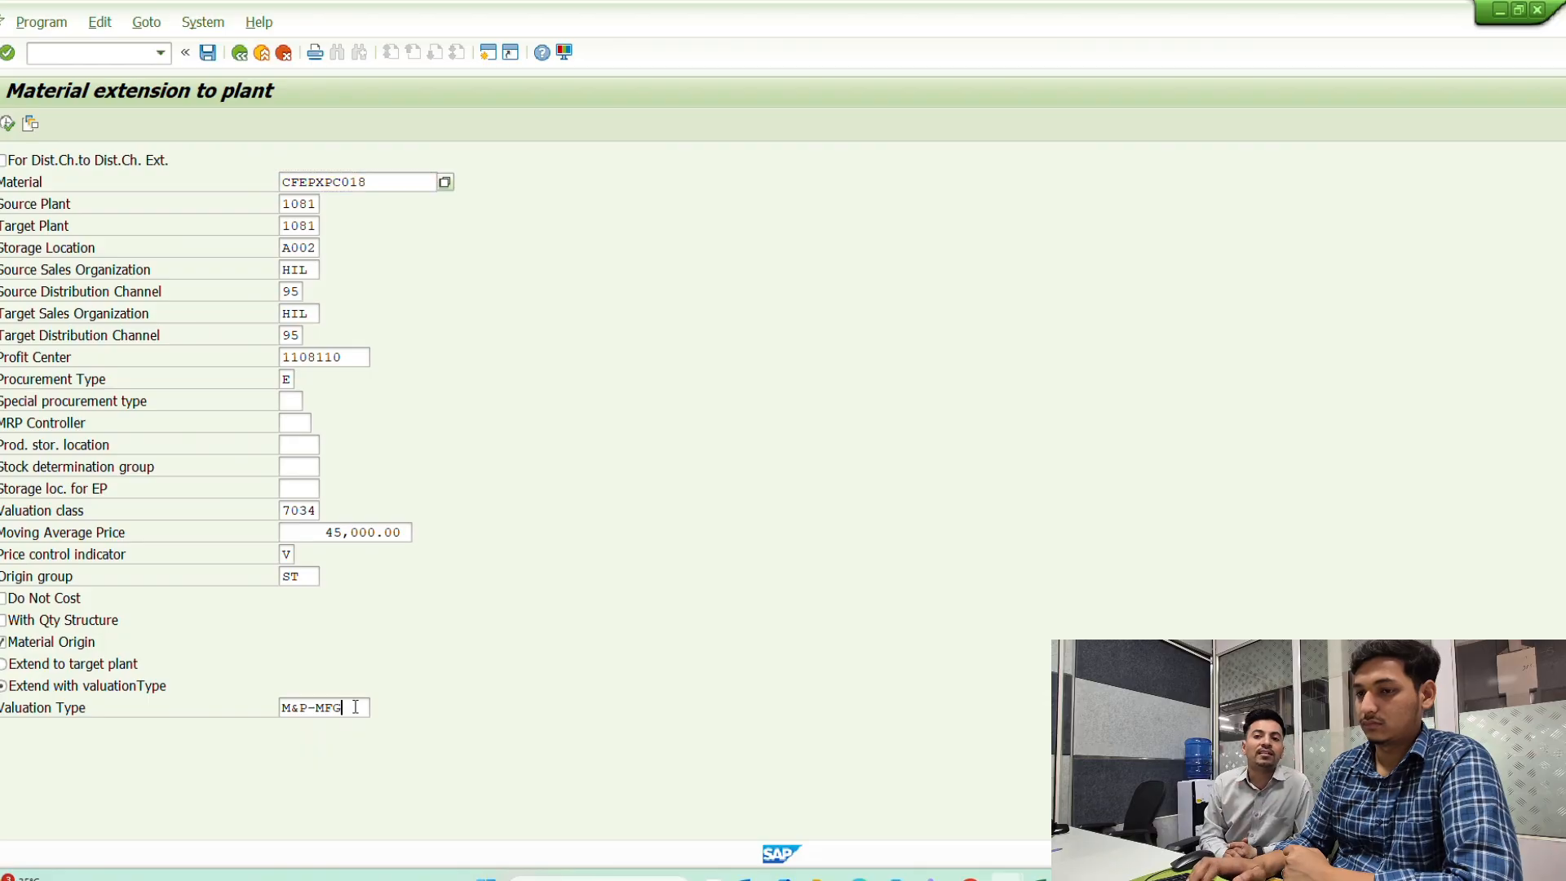
{"action": "key", "text": "BackSpace"}
{"action": "key", "text": "BackSpace"}
{"action": "key", "text": "BackSpace"}
{"action": "key", "text": "BackSpace"}
{"action": "key", "text": "BackSpace"}
{"action": "key", "text": "BackSpace"}
{"action": "key", "text": "BackSpace"}
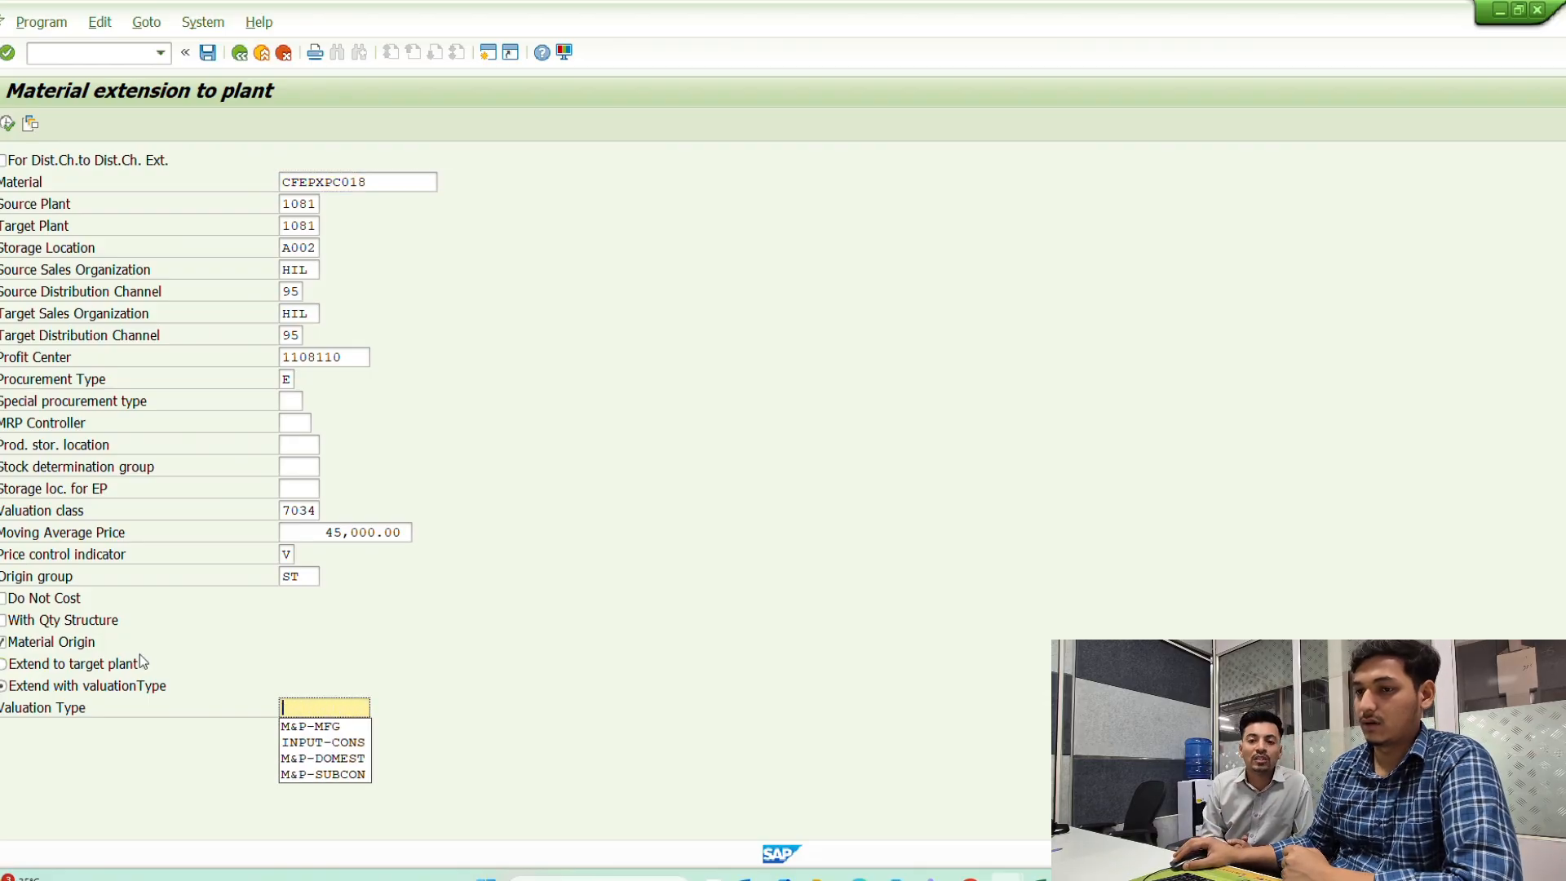
{"action": "left_click", "coordinate": [300, 576]}
{"action": "key", "text": "BackSpace"}
{"action": "key", "text": "BackSpace"}
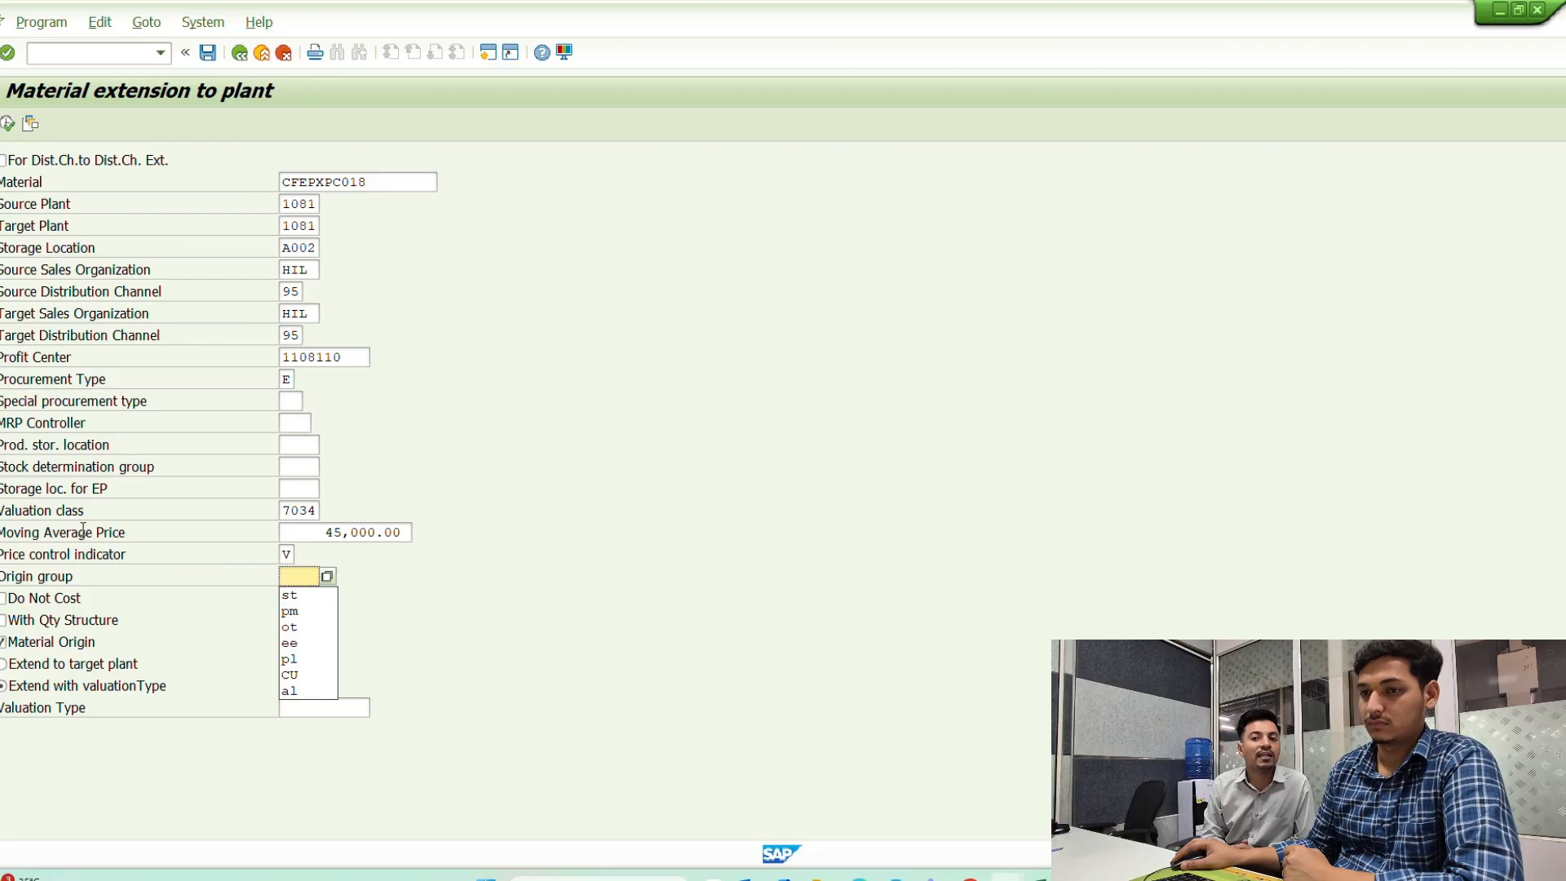
- Empty the price control indicator and the moving average price
{"action": "left_click", "coordinate": [284, 555]}
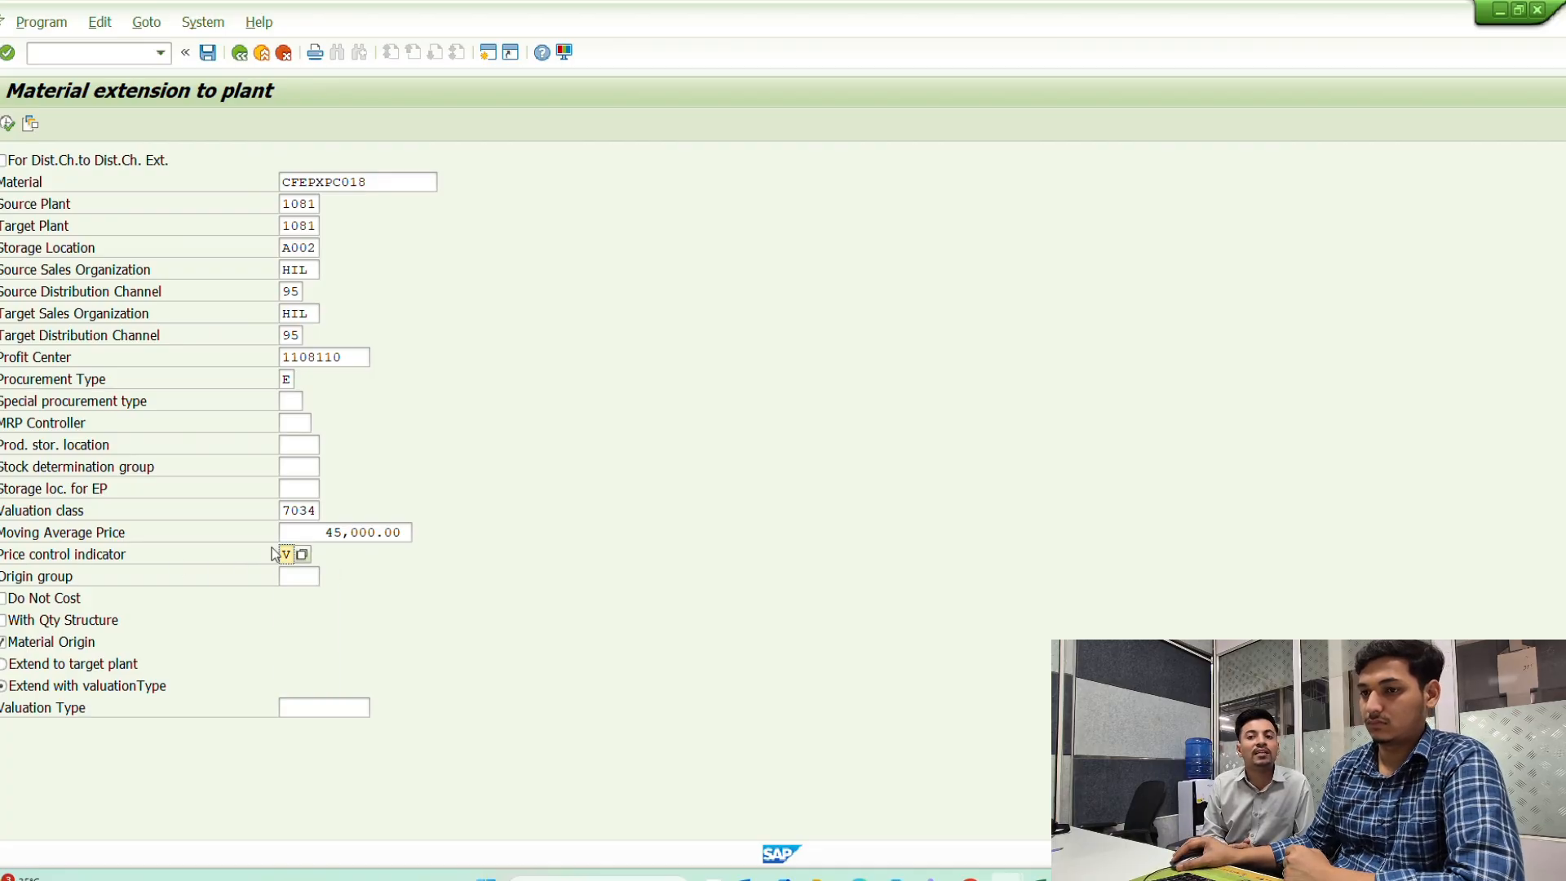
{"action": "key", "text": "BackSpace"}
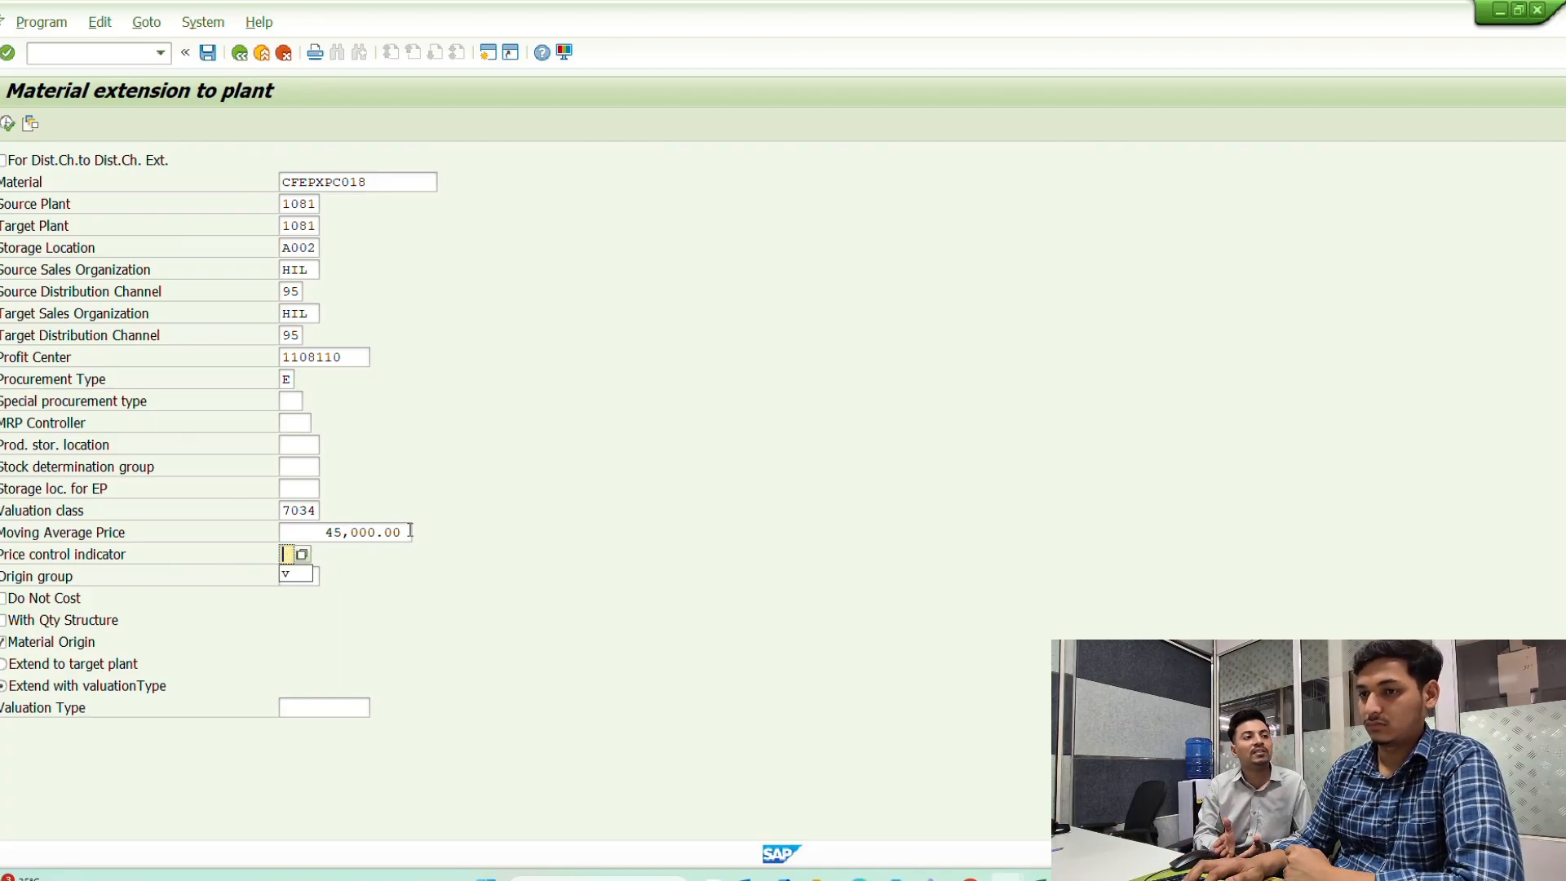
{"action": "key", "text": "shift+Tab"}
{"action": "key", "text": "BackSpace"}
{"action": "key", "text": "BackSpace"}
{"action": "key", "text": "BackSpace"}
{"action": "key", "text": "BackSpace"}
{"action": "key", "text": "BackSpace"}
{"action": "key", "text": "BackSpace"}
{"action": "key", "text": "BackSpace"}
{"action": "key", "text": "BackSpace"}
{"action": "key", "text": "BackSpace"}
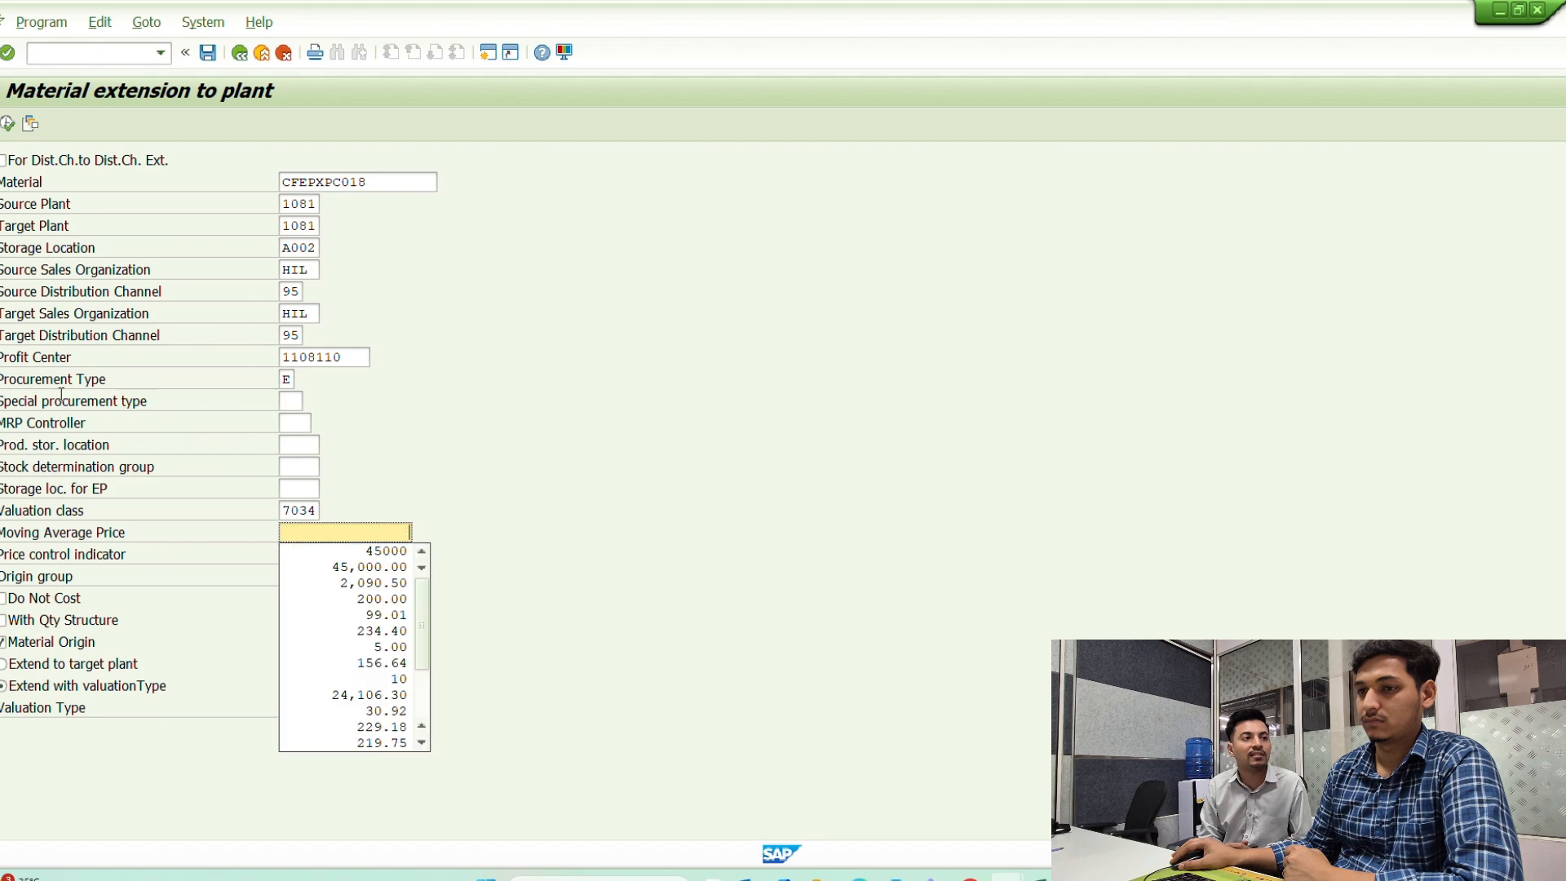
- Remove the valuation class and the procurement type from the form
{"action": "left_click", "coordinate": [315, 509]}
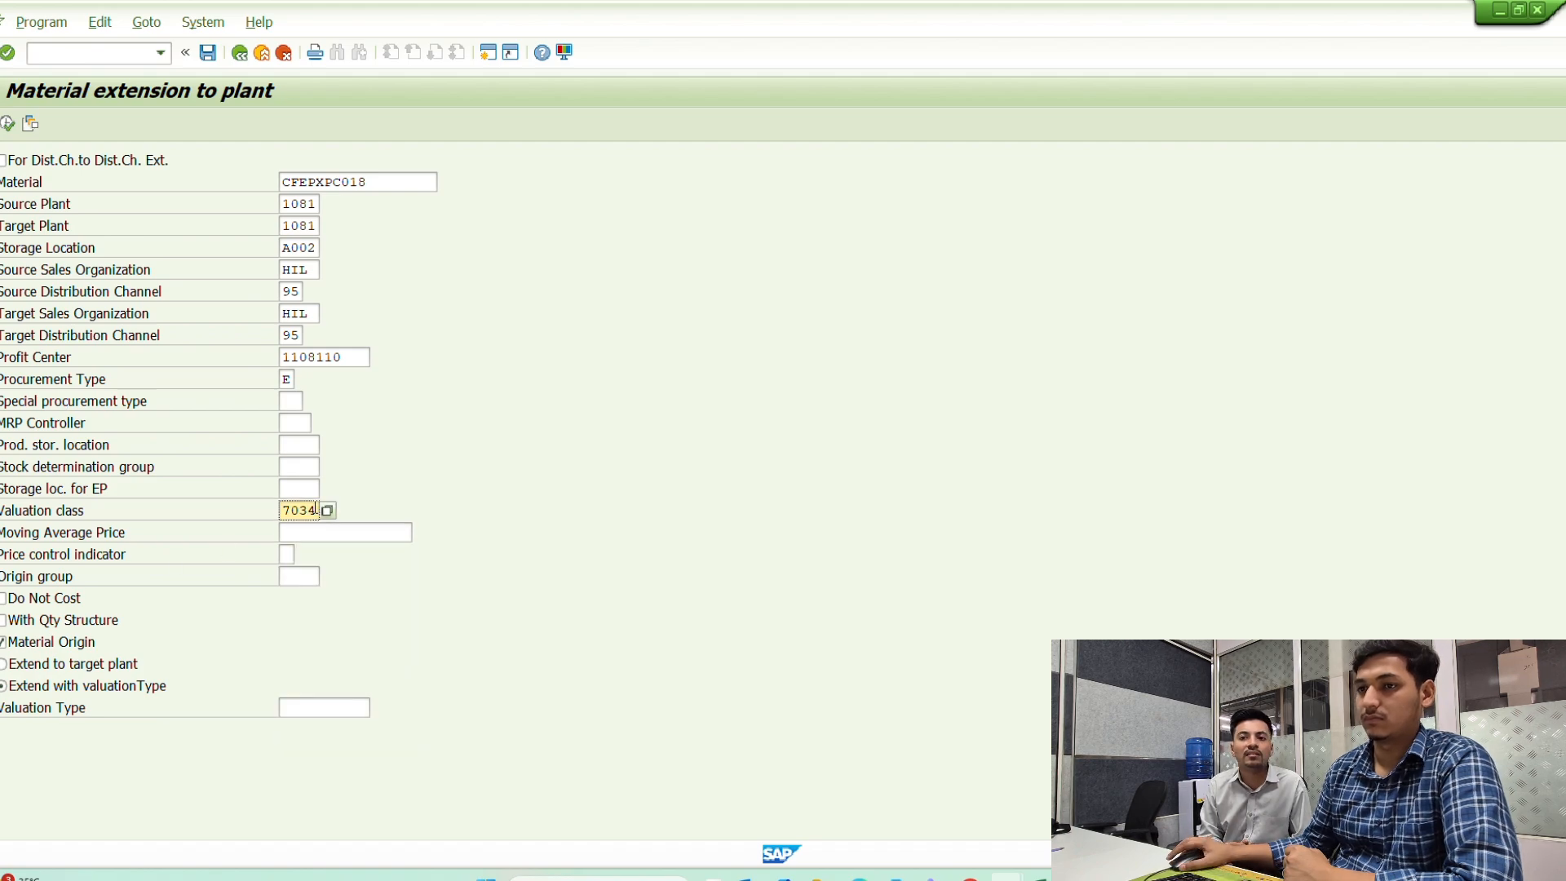
{"action": "key", "text": "BackSpace"}
{"action": "key", "text": "BackSpace"}
{"action": "key", "text": "BackSpace"}
{"action": "key", "text": "BackSpace"}
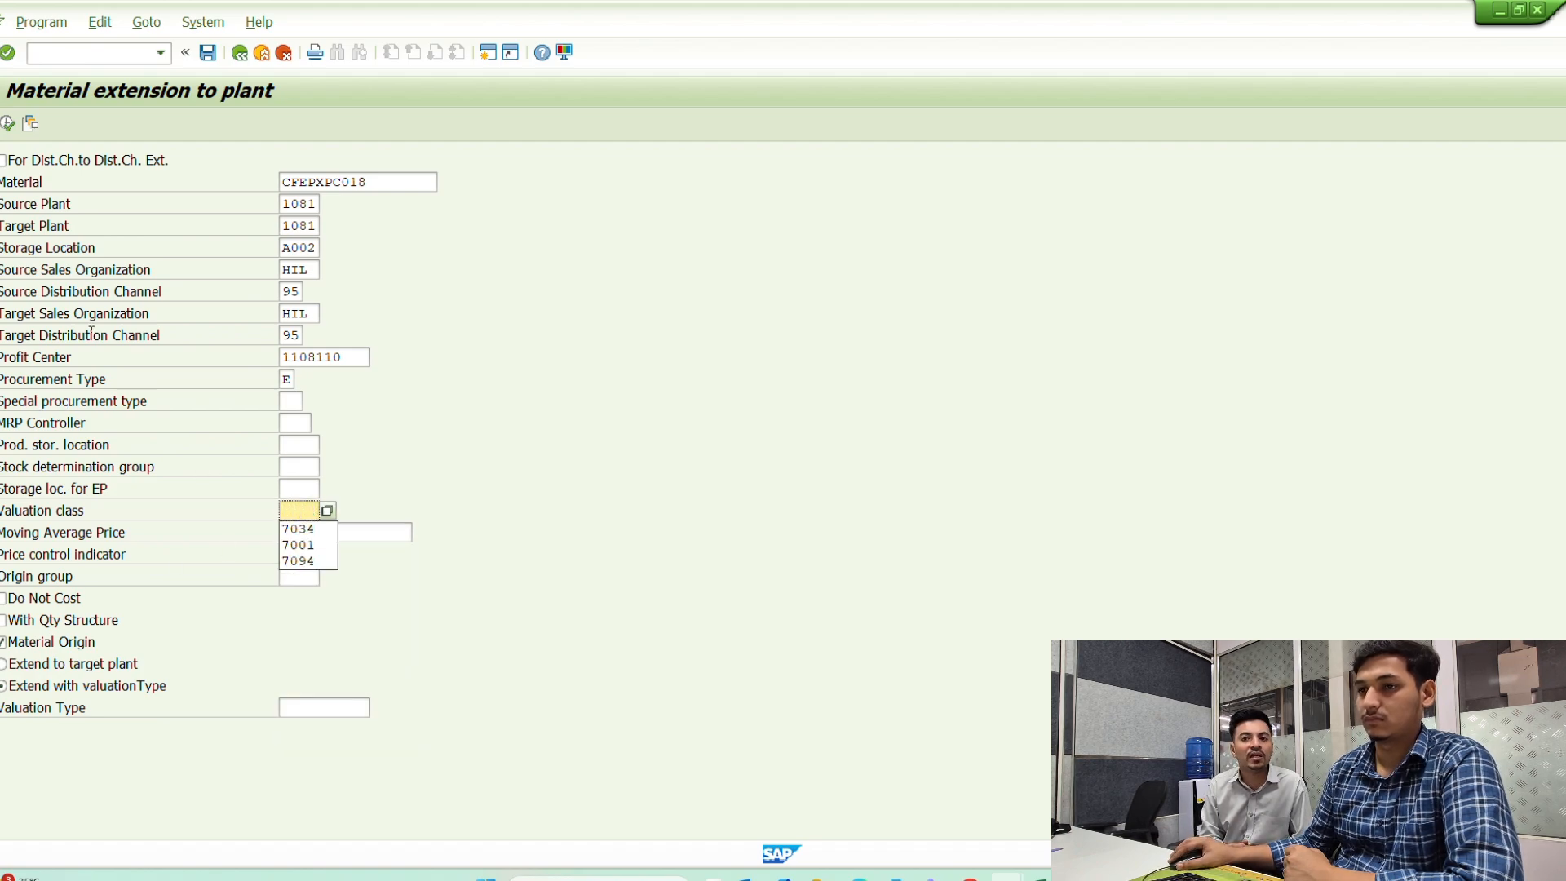
{"action": "left_click", "coordinate": [290, 380]}
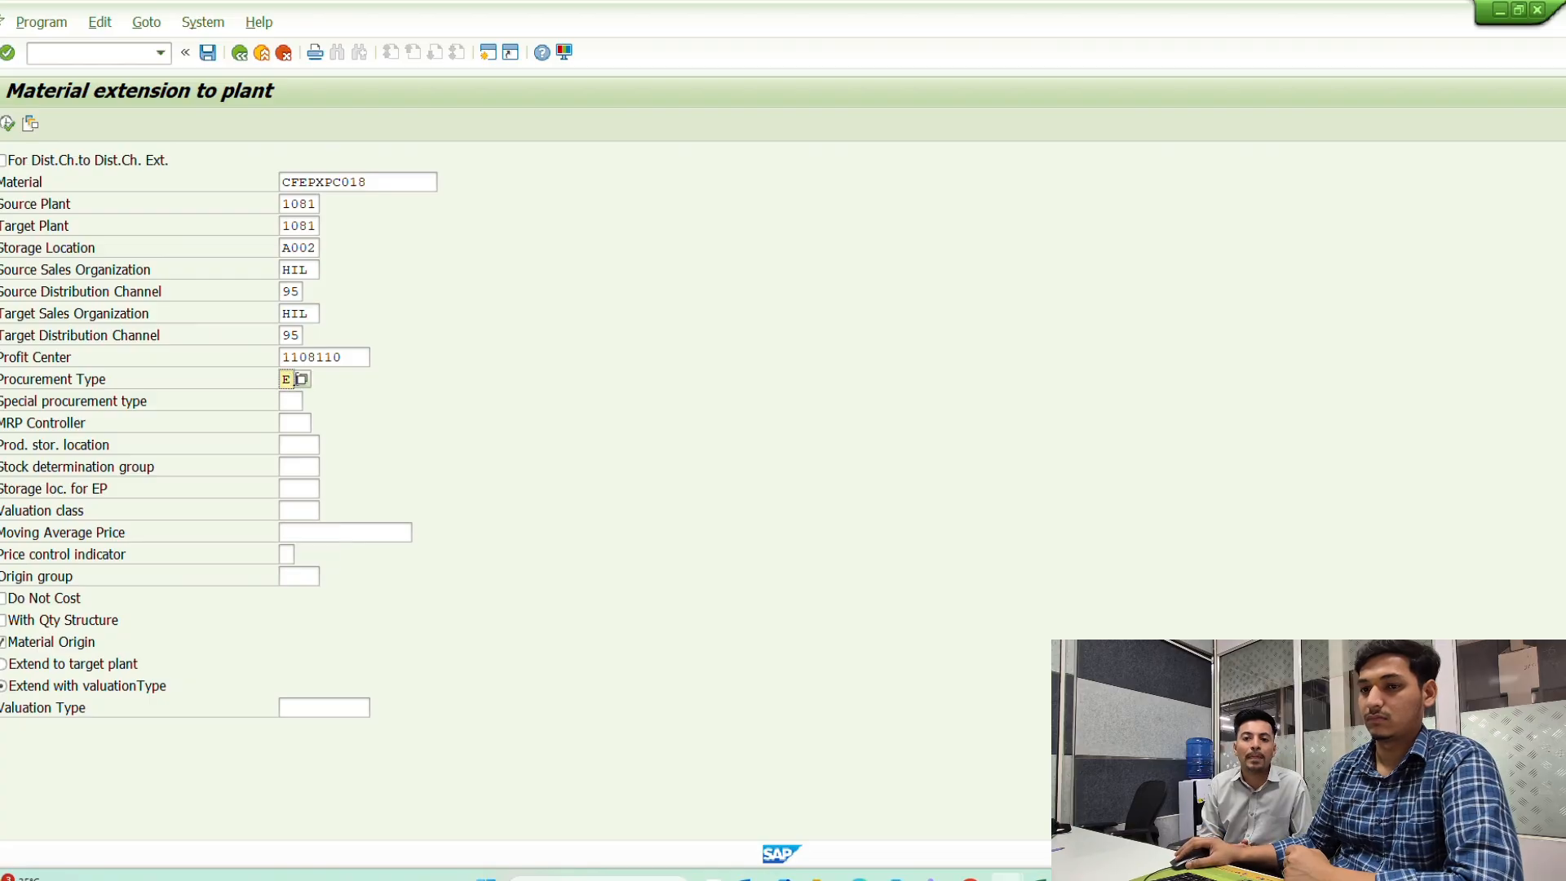
{"action": "key", "text": "BackSpace"}
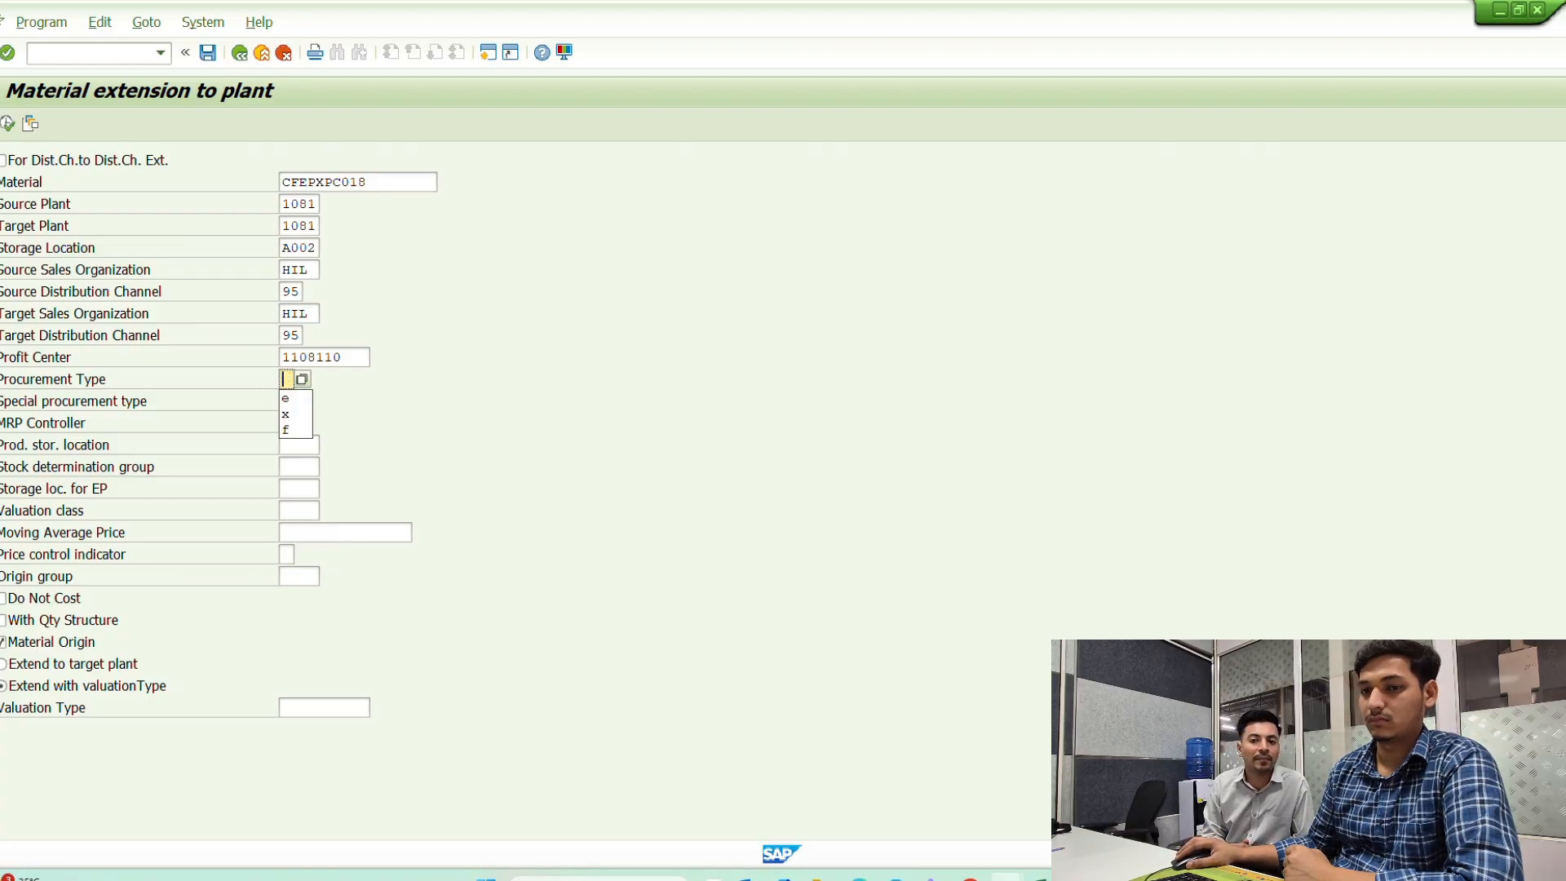
- Select the Extend to target plant option, glancing at the Planning Master Data report before returning to the extension form
{"action": "left_click", "coordinate": [5, 665]}
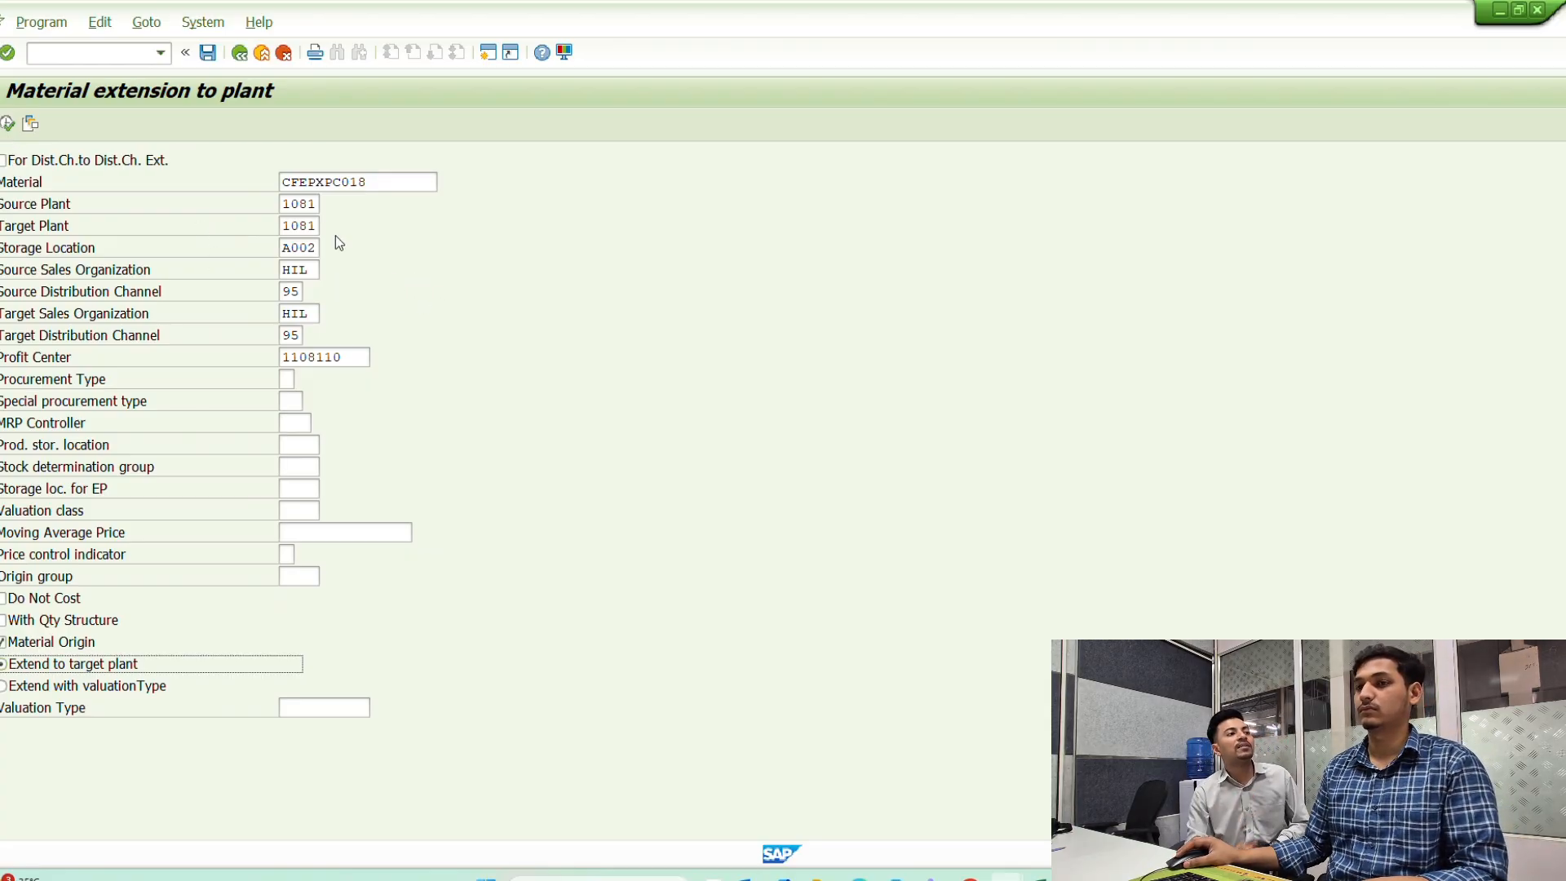
{"action": "key", "text": "alt+Tab"}
{"action": "key", "text": "alt+Tab"}
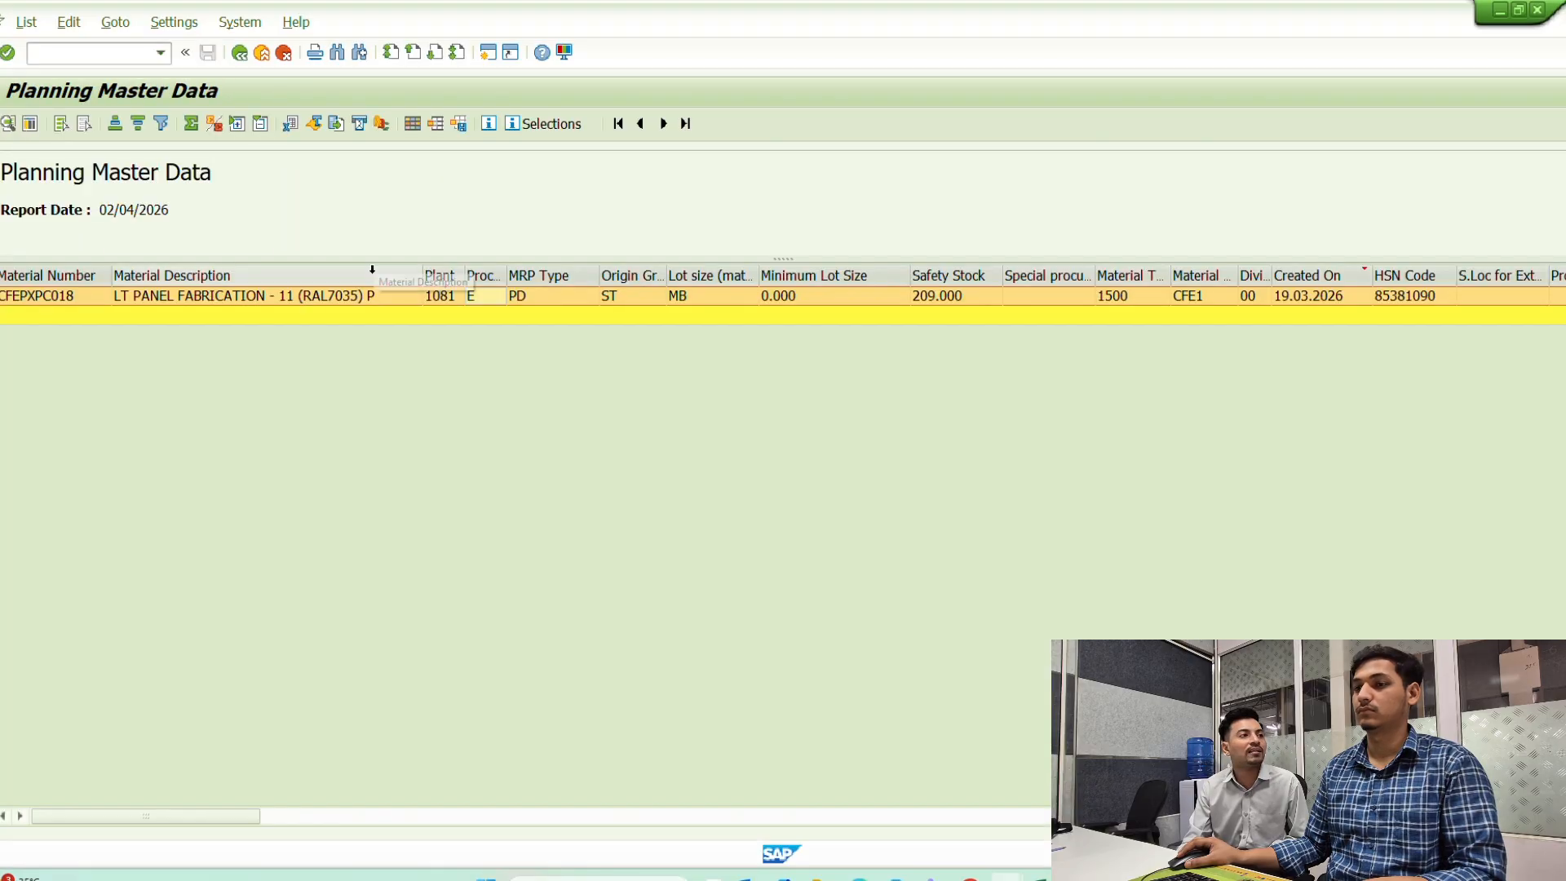
{"action": "key", "text": "alt+Tab"}
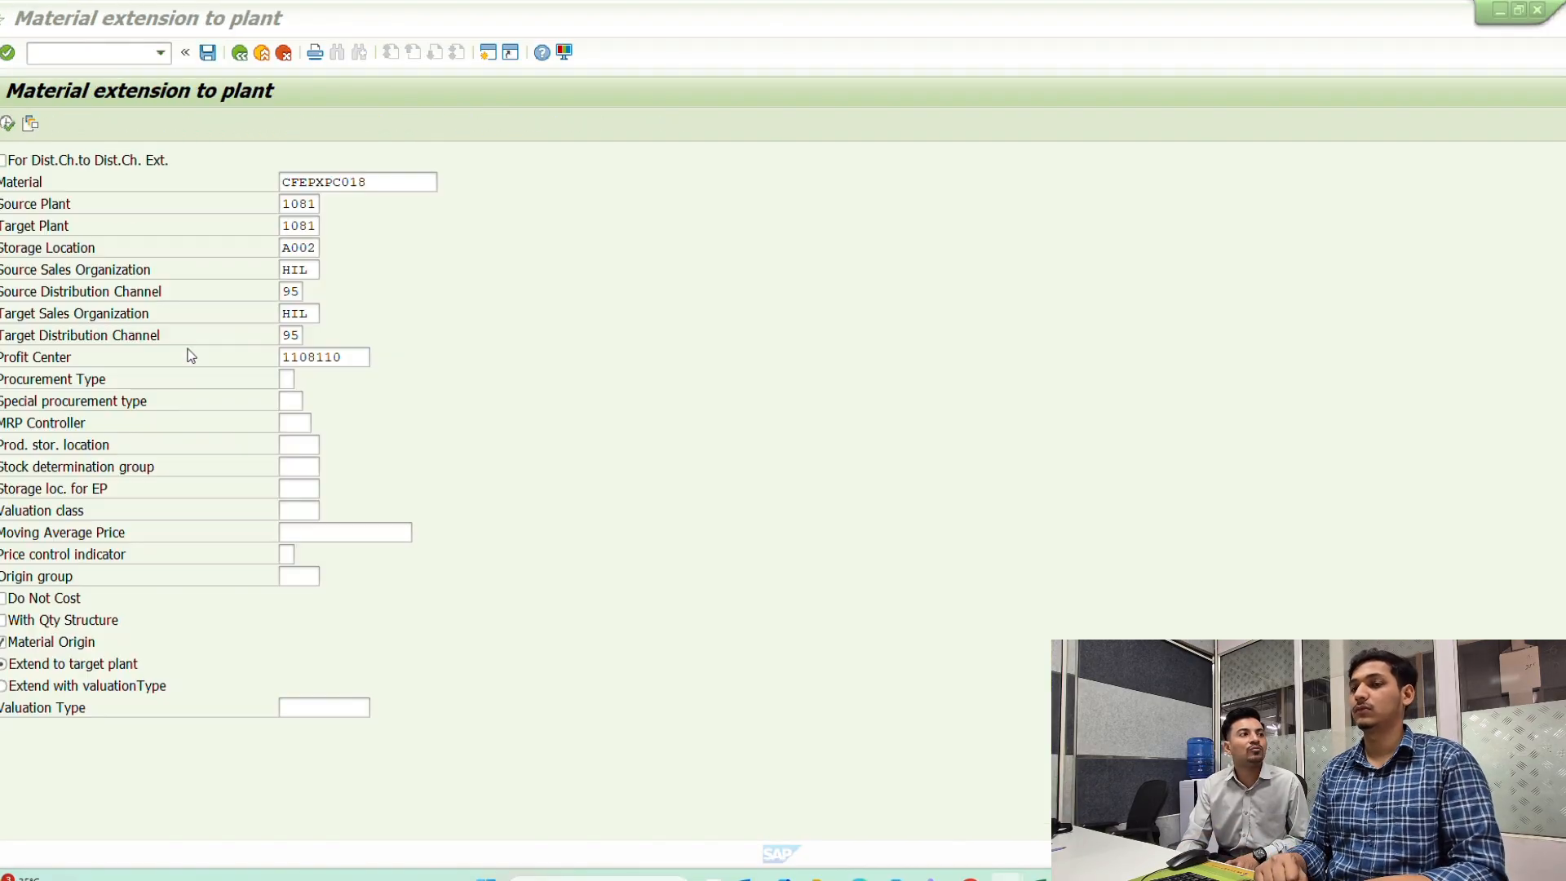